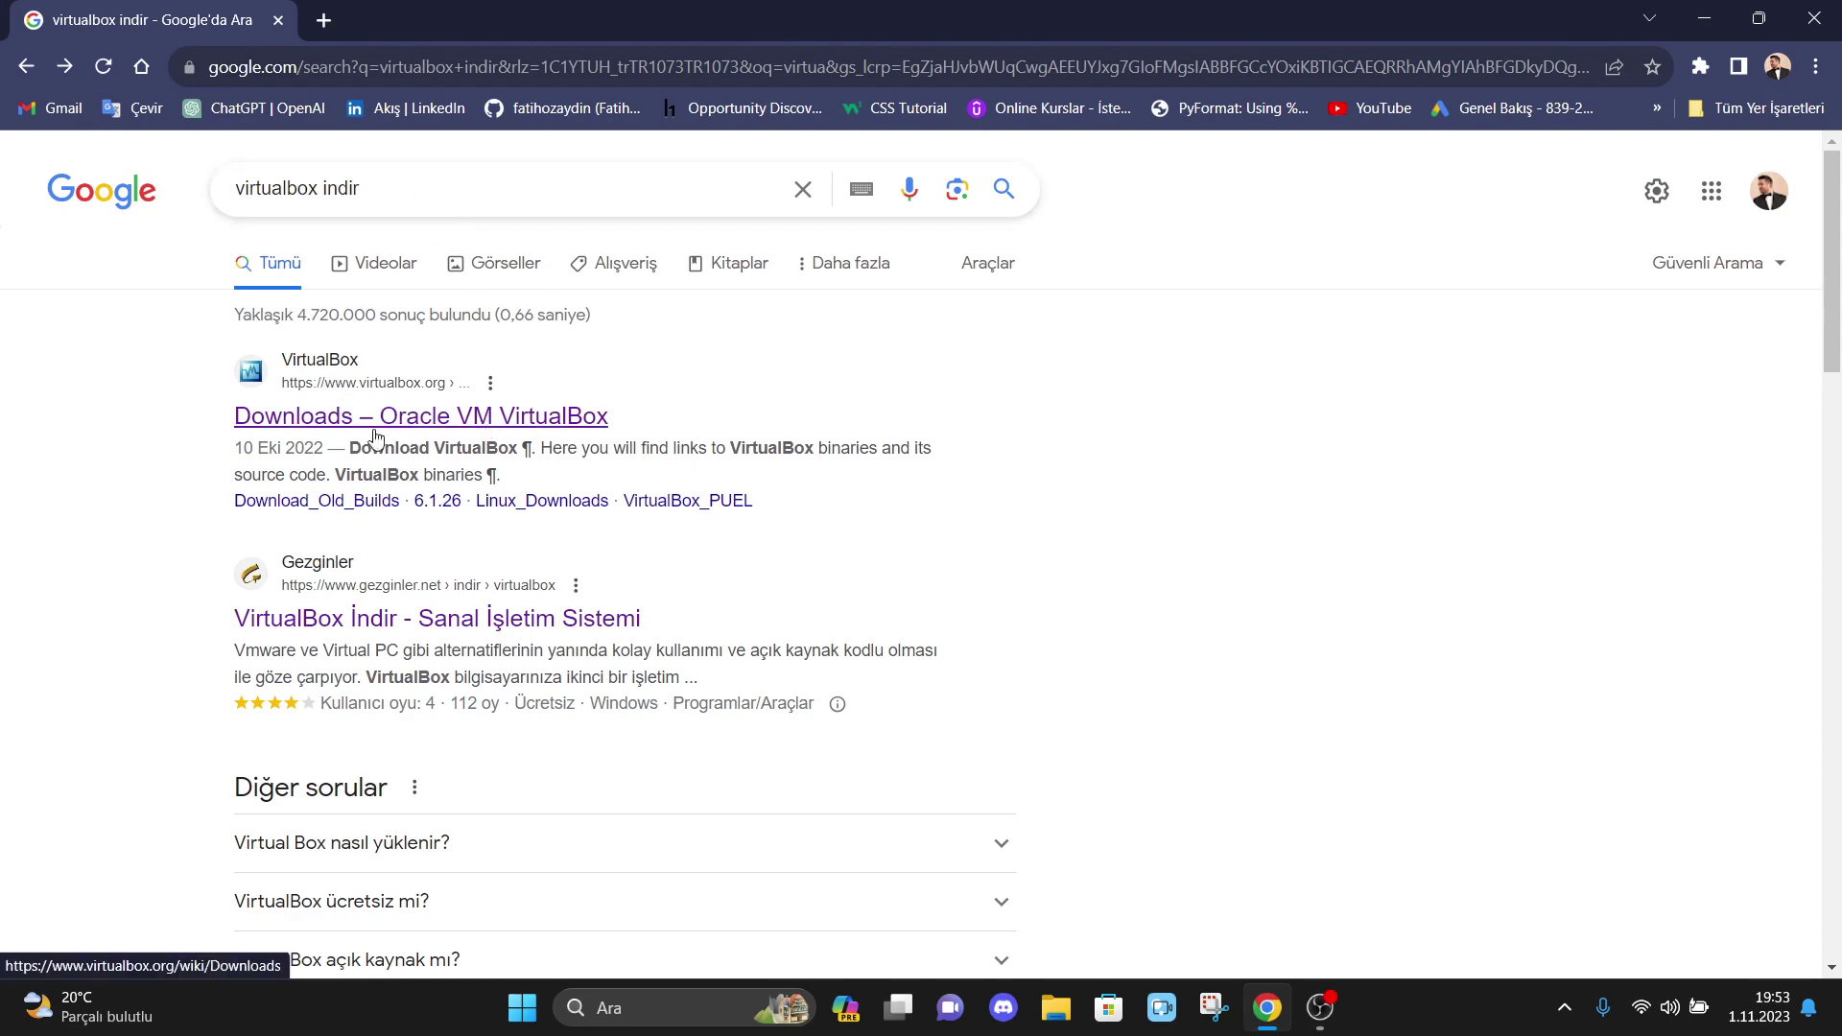
Open the Oracle VirtualBox downloads page and start downloading the Windows hosts installer.
left_click(434, 418)
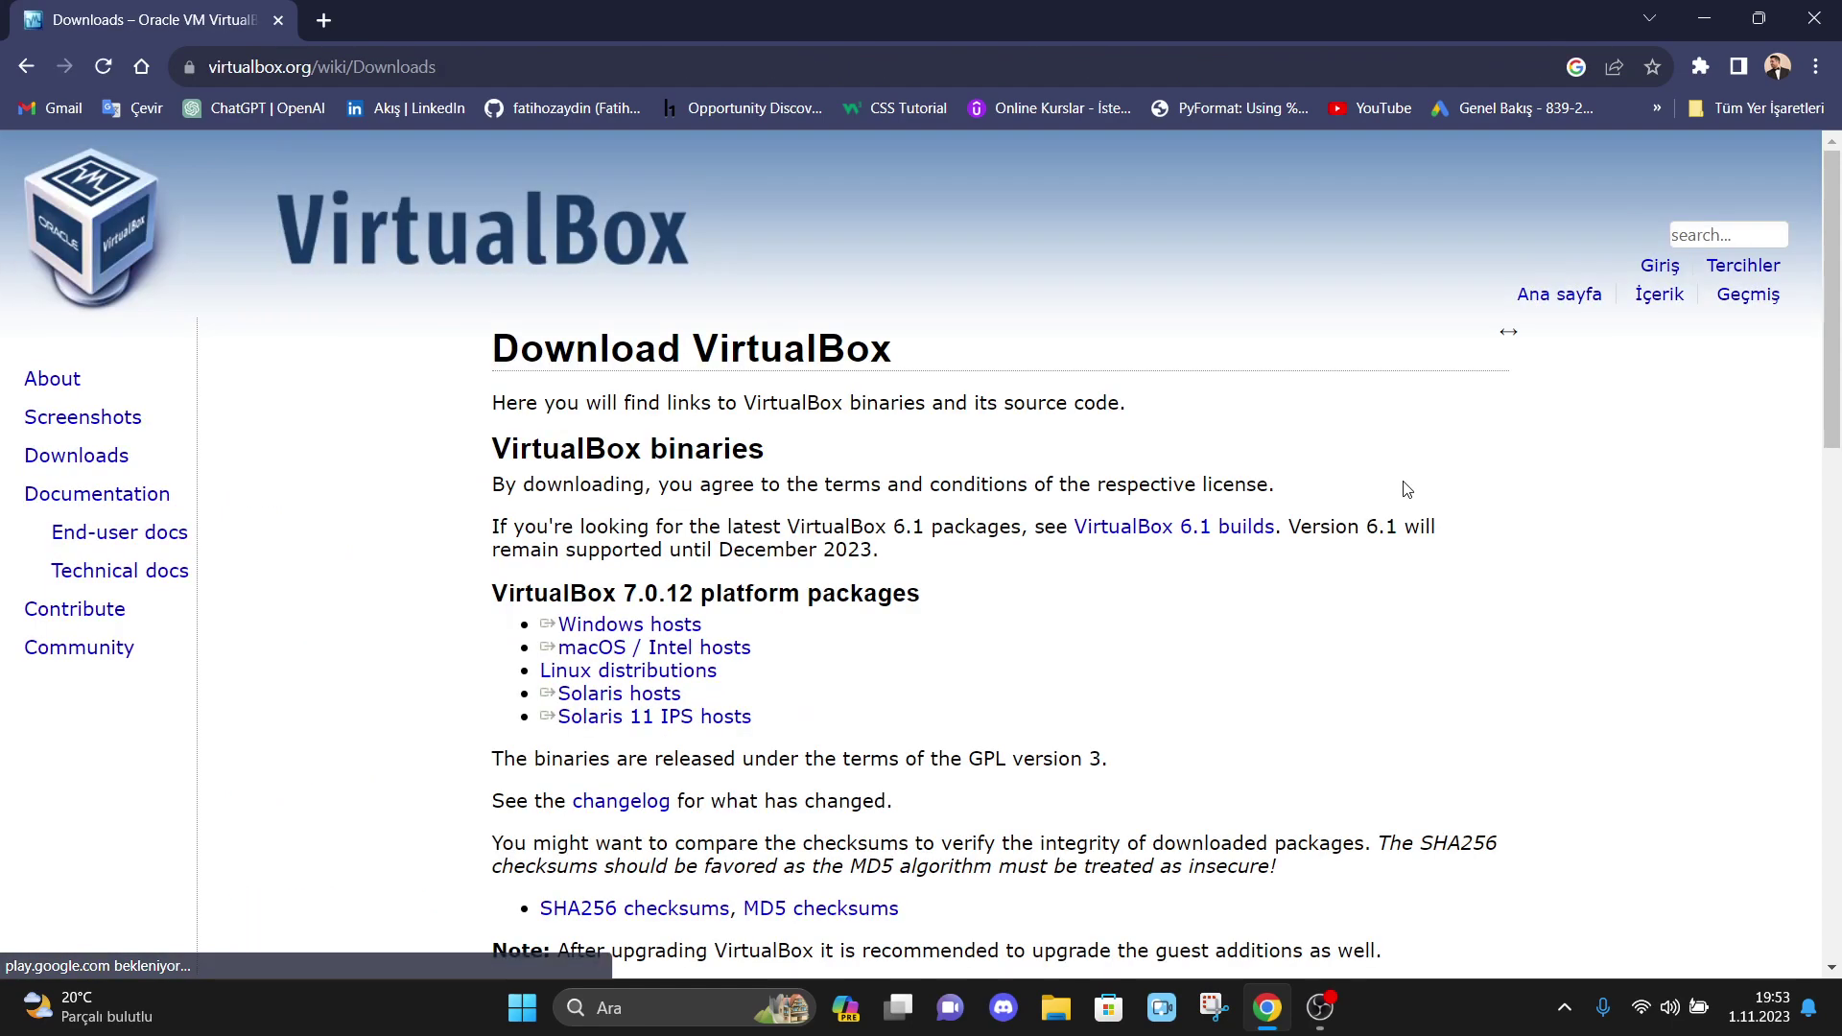
triple_click(638, 672)
triple_click(625, 651)
triple_click(624, 648)
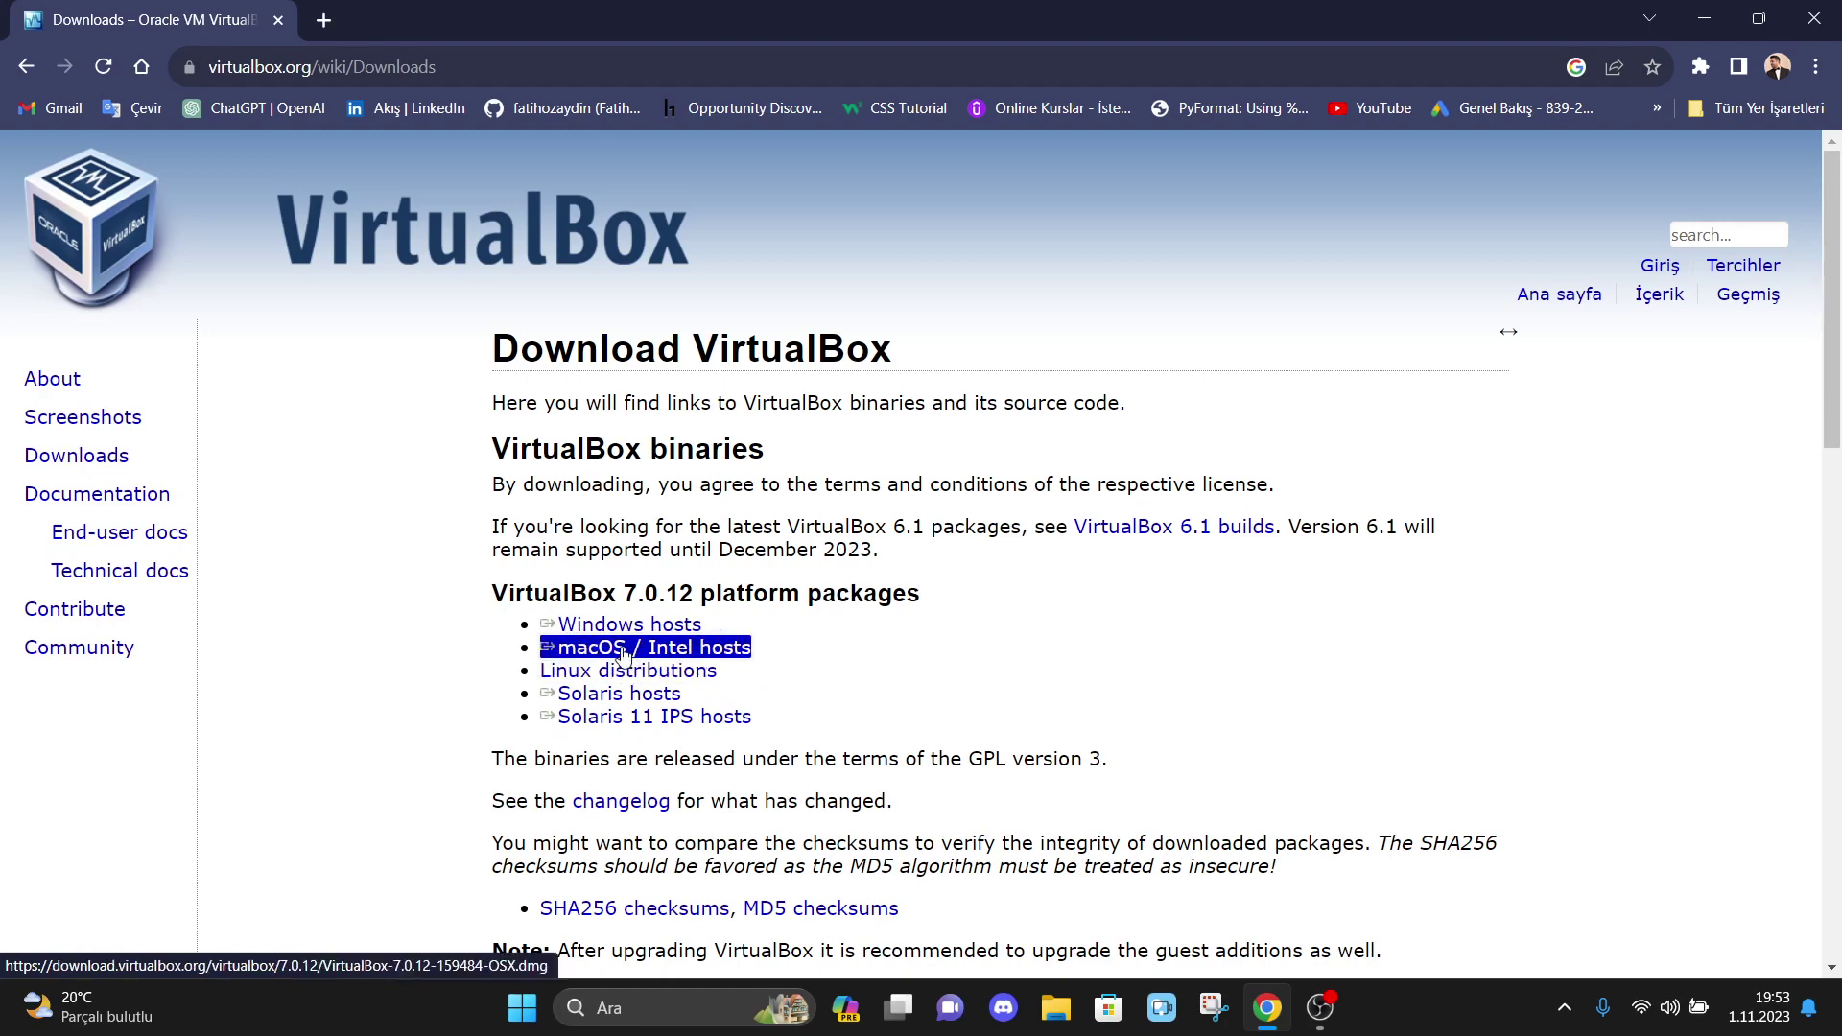
triple_click(628, 633)
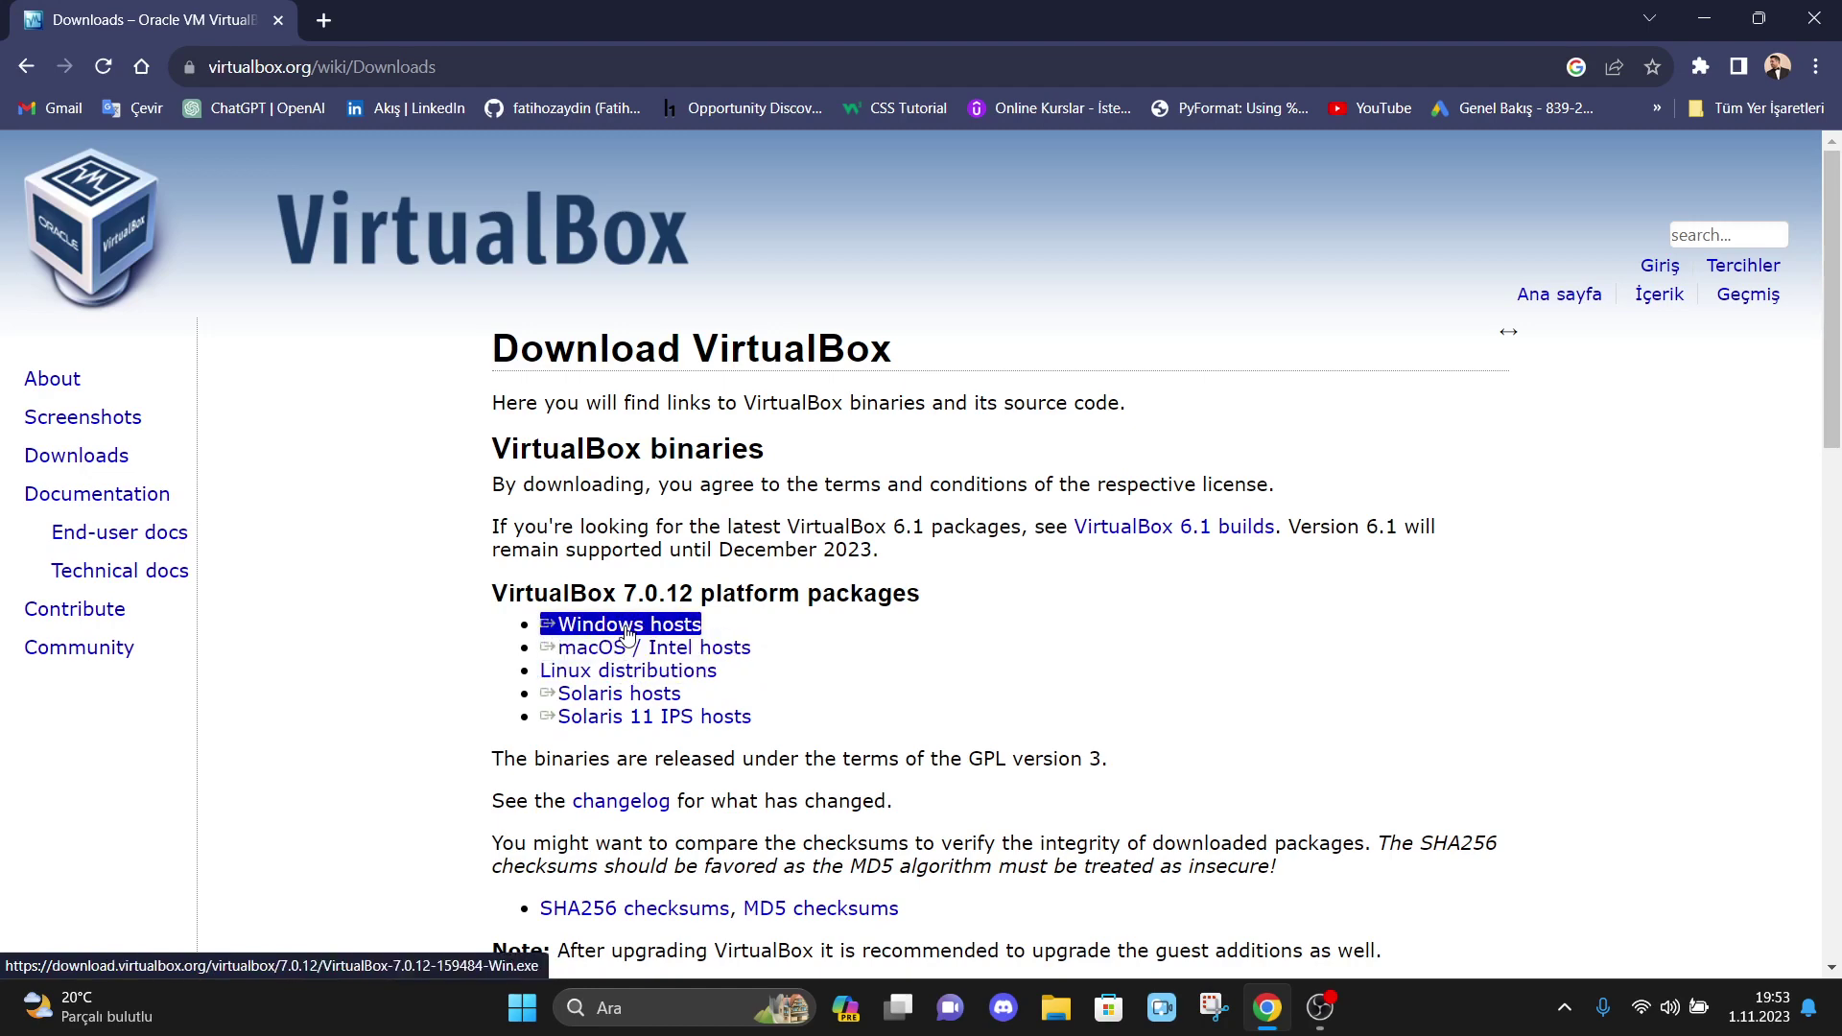
left_click(627, 634)
Cancel the first download, download the Windows hosts installer again, and run it.
left_click(1710, 61)
left_click(1675, 163)
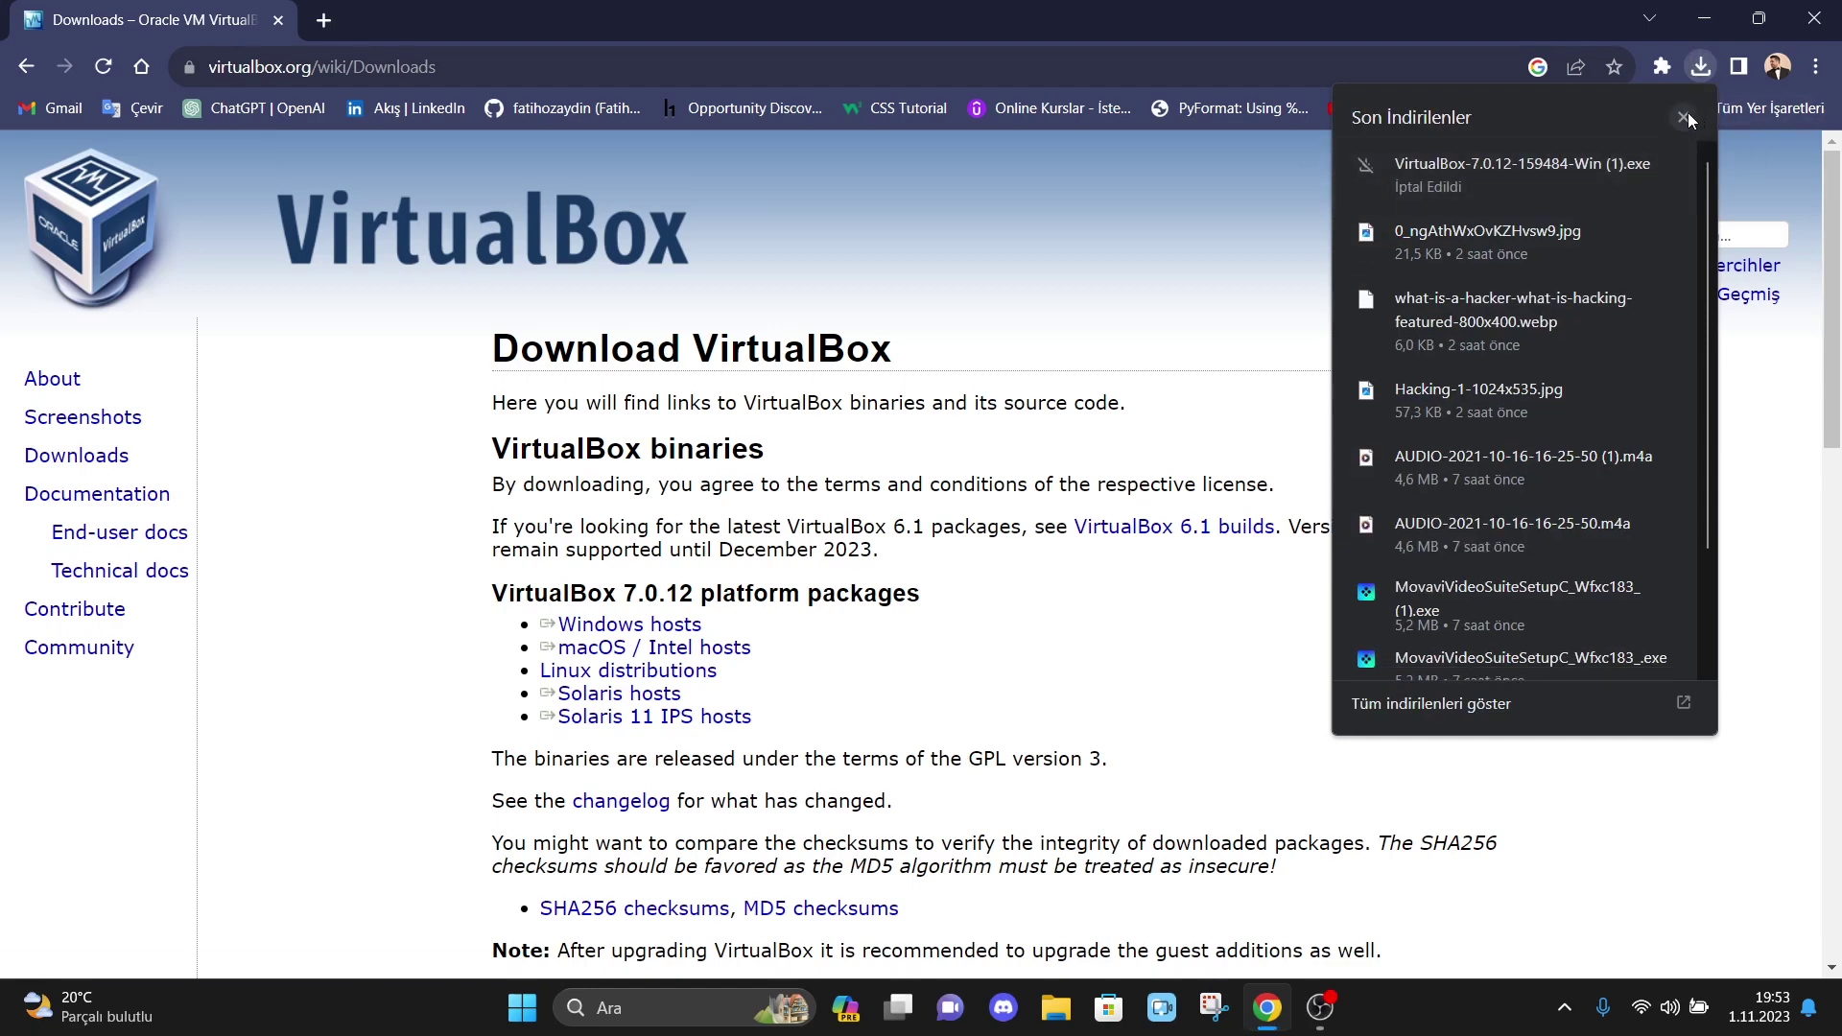
left_click(1684, 117)
left_click(629, 625)
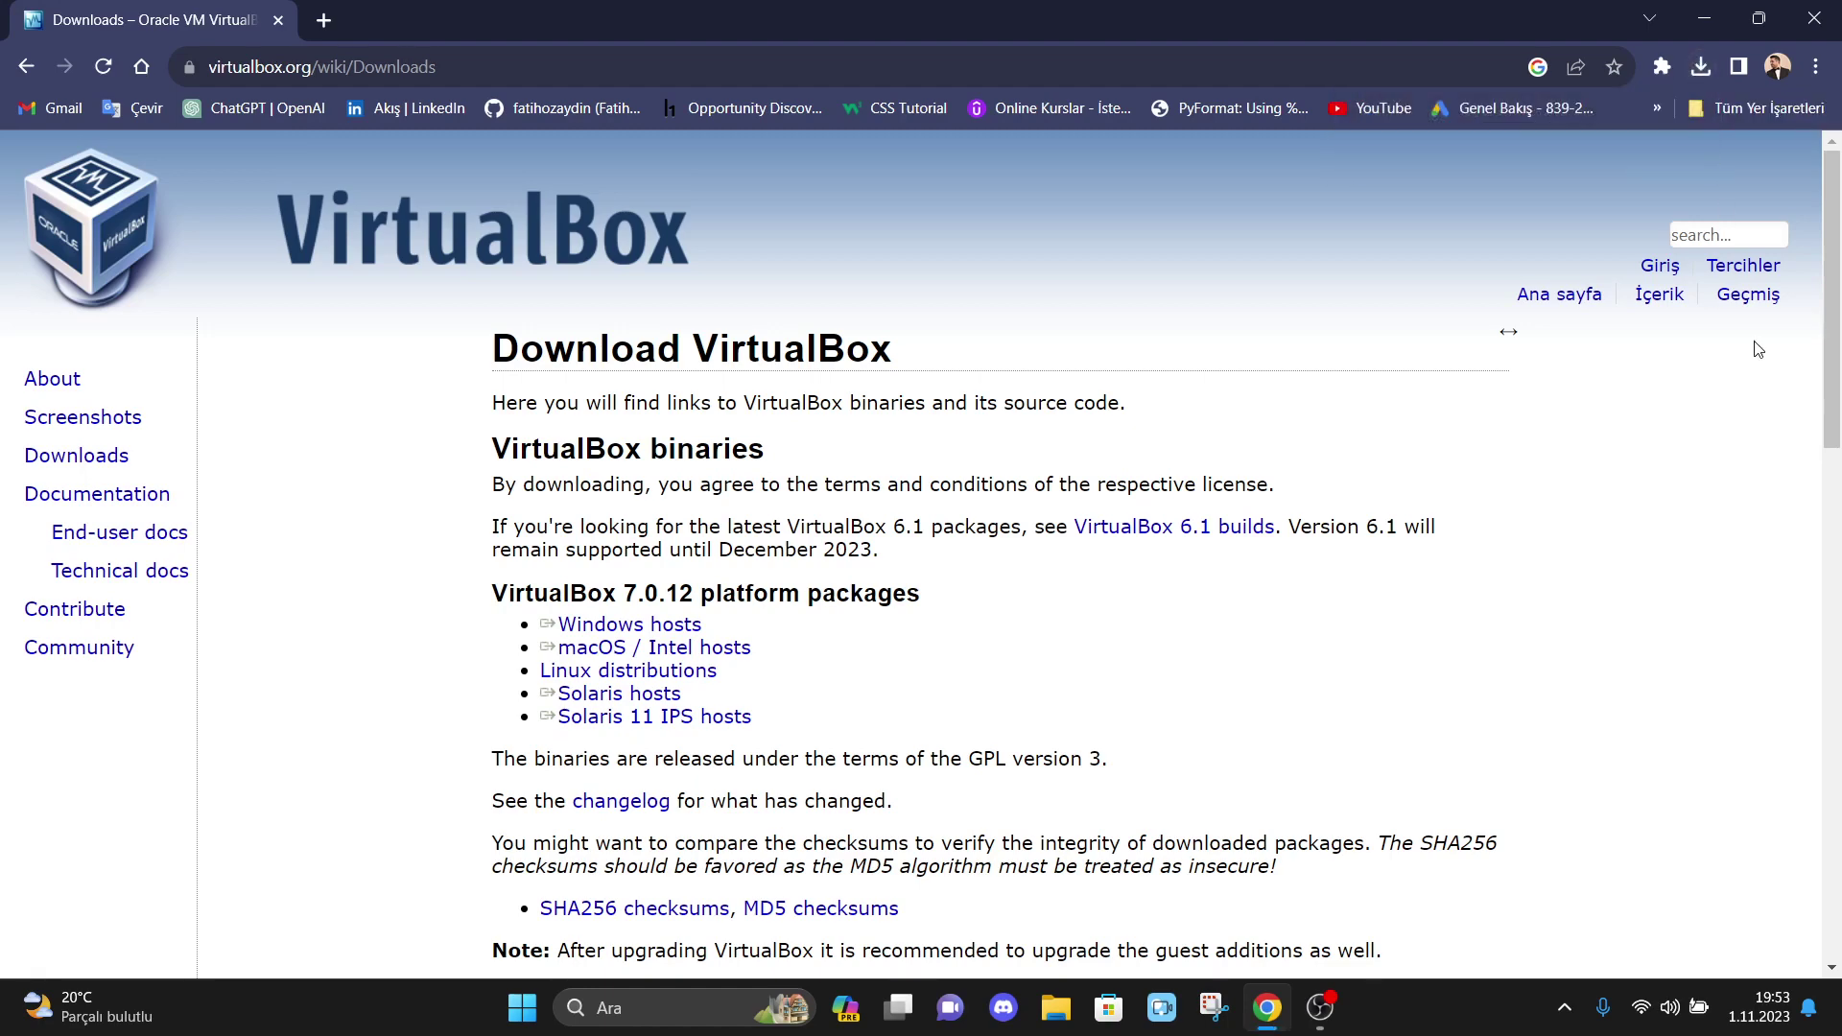
left_click(1701, 67)
left_click(1562, 170)
Cancel the VirtualBox setup wizard without repairing or removing the existing 7.0.12 install.
left_click(1713, 15)
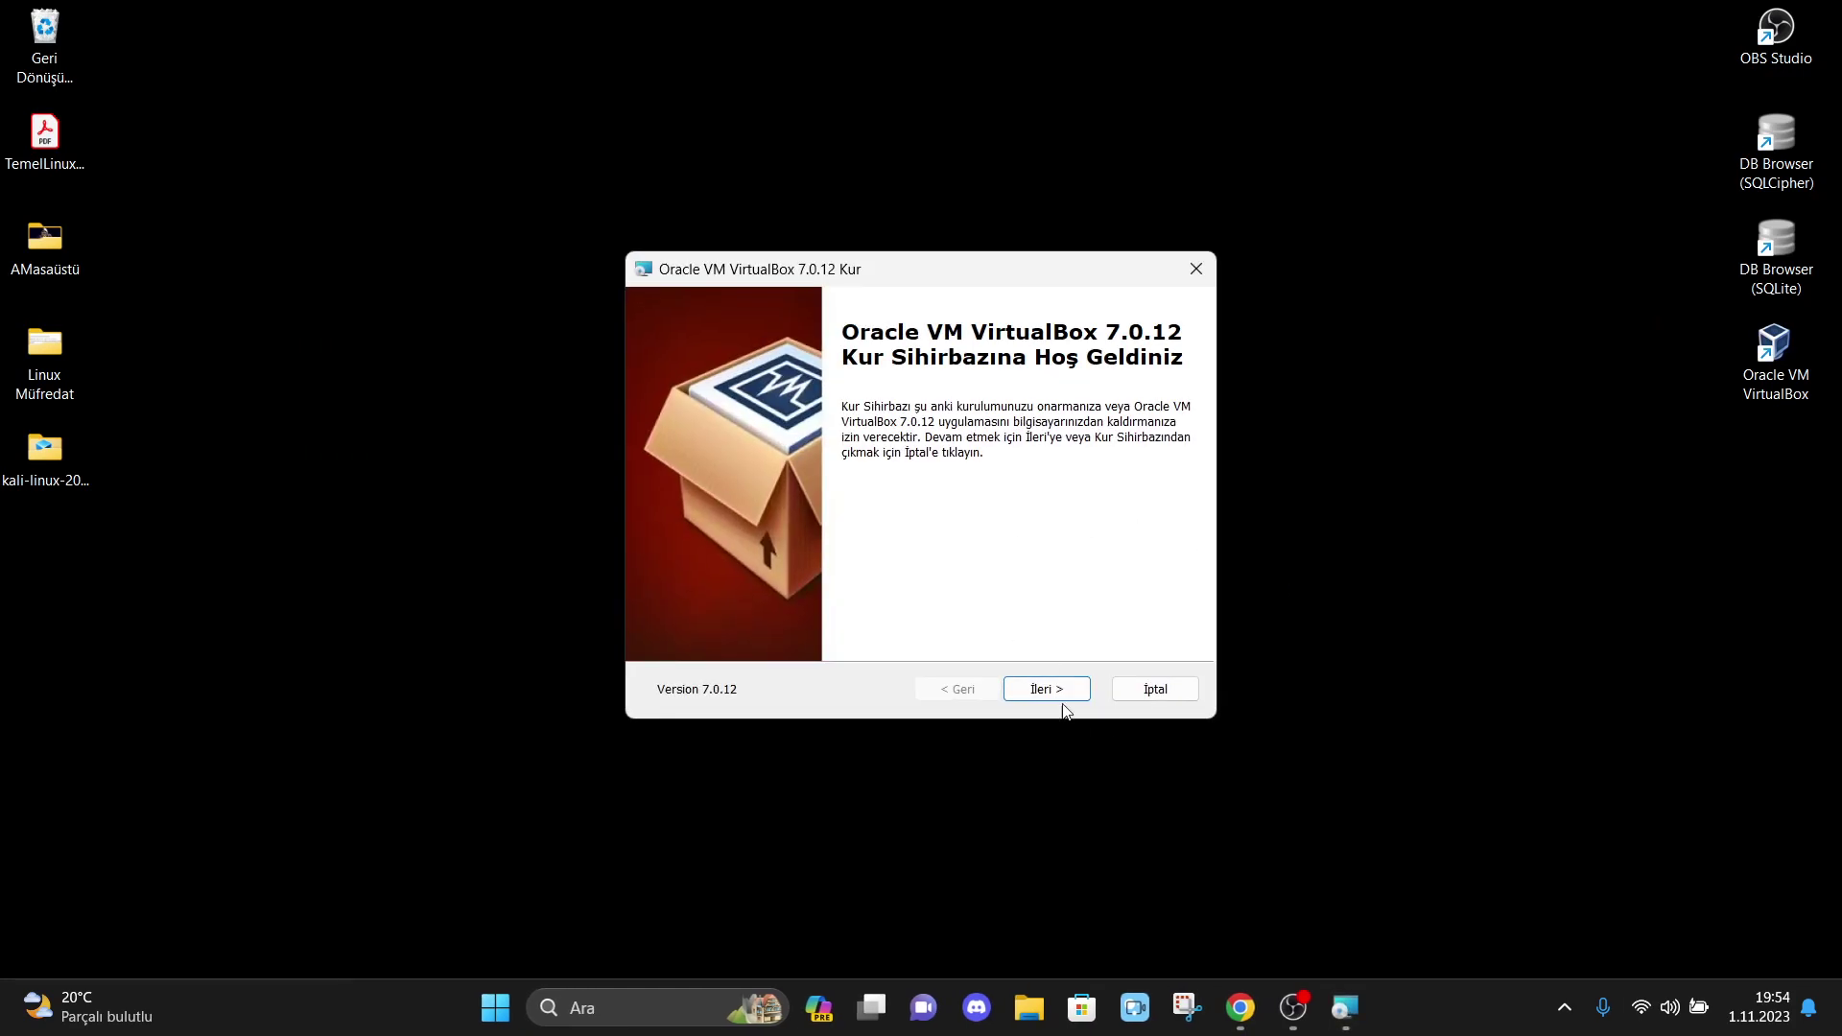
left_click(1057, 687)
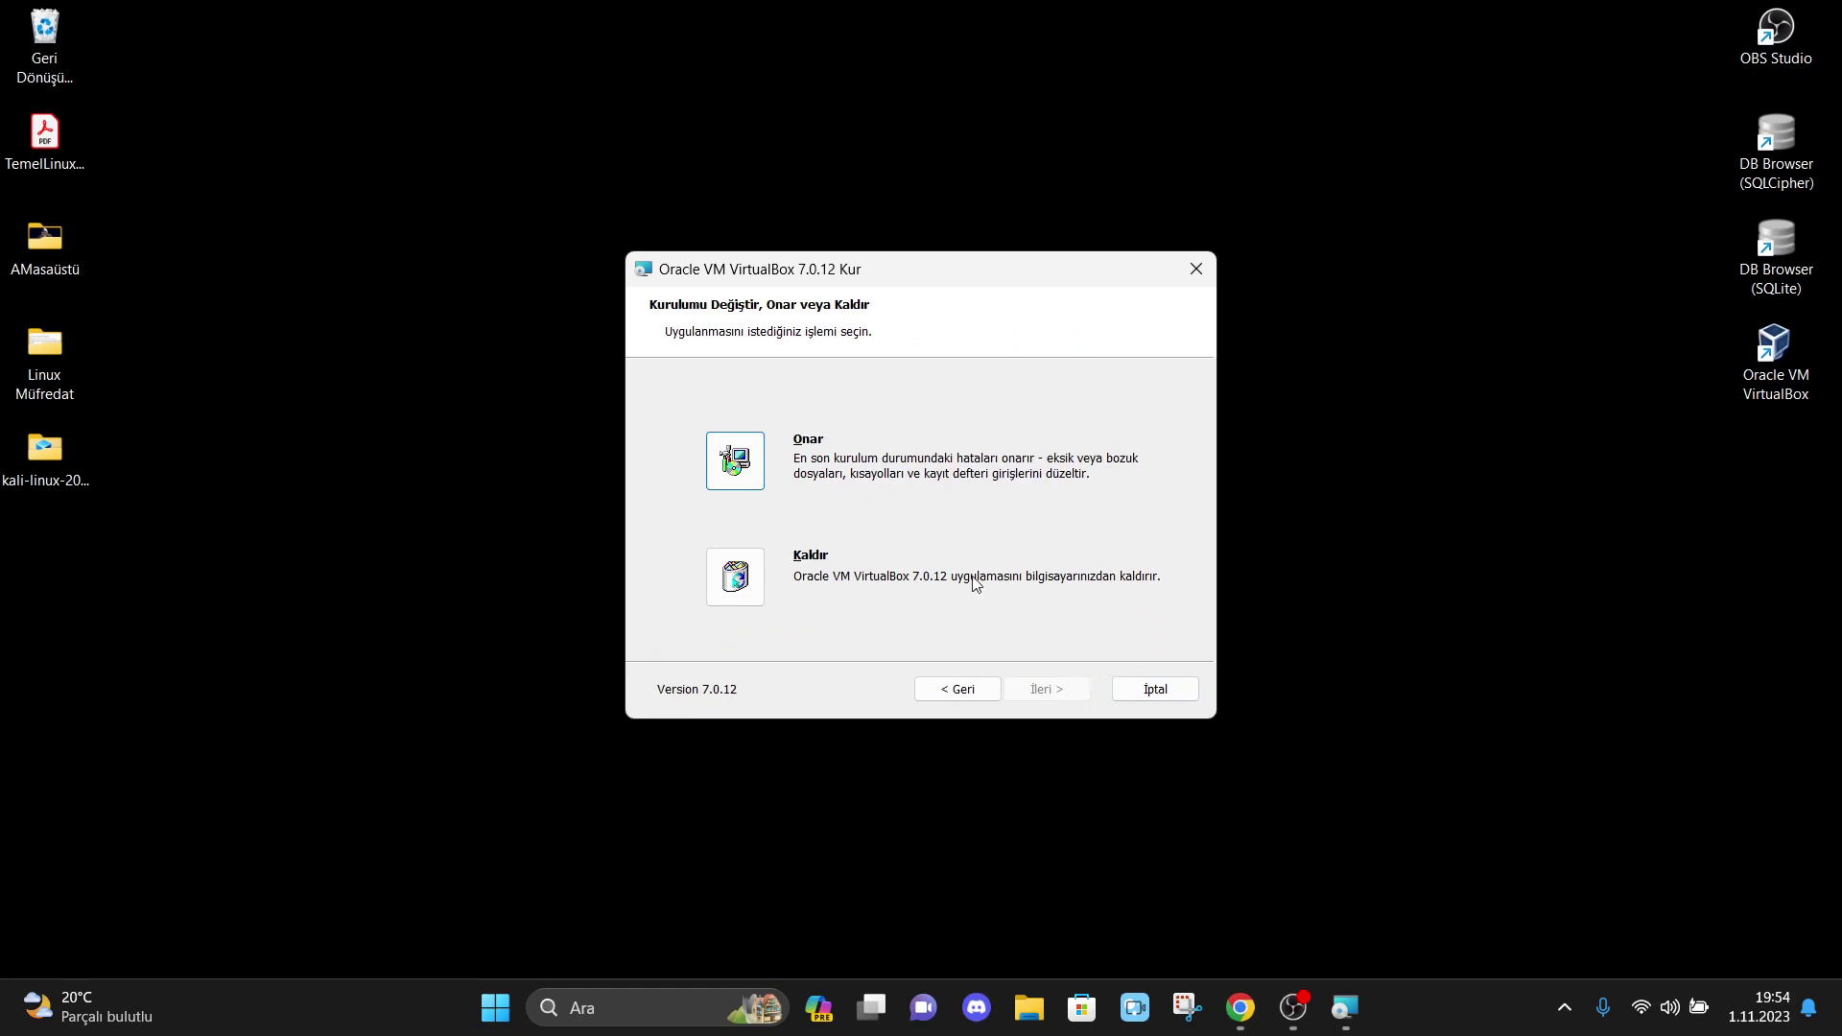
left_click(1157, 689)
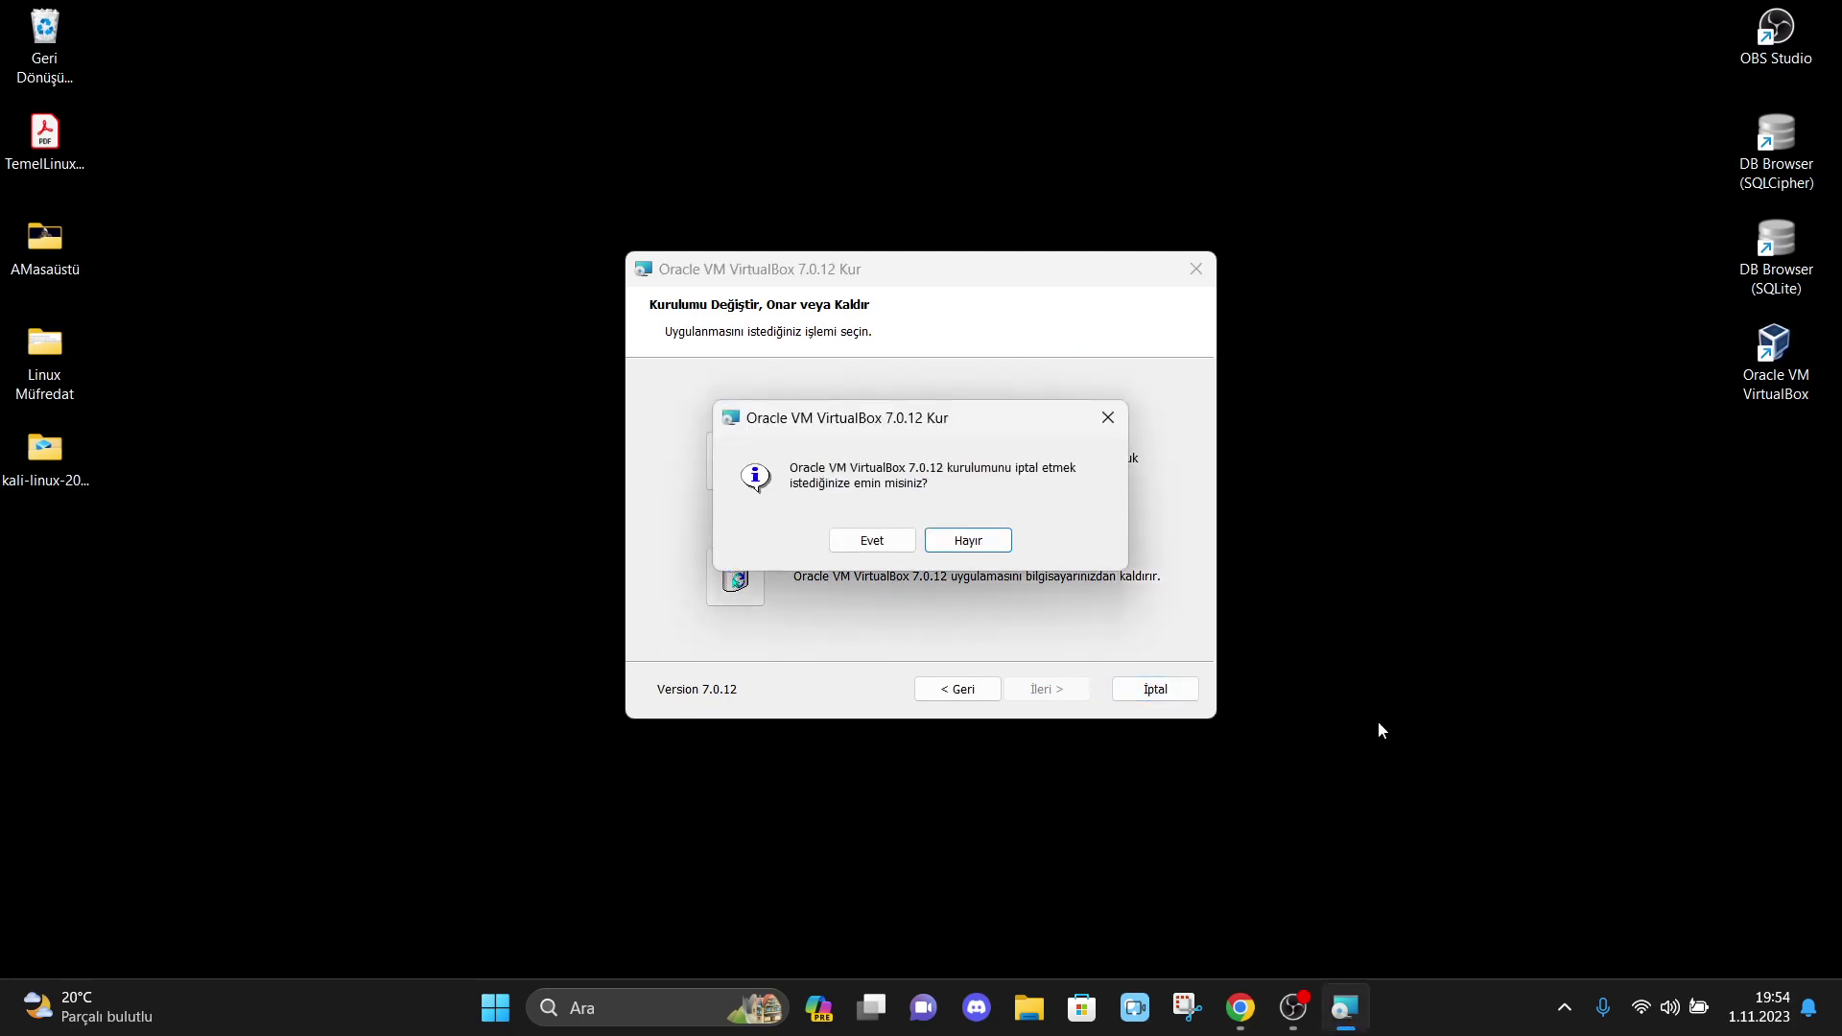
left_click(866, 540)
left_click(1053, 696)
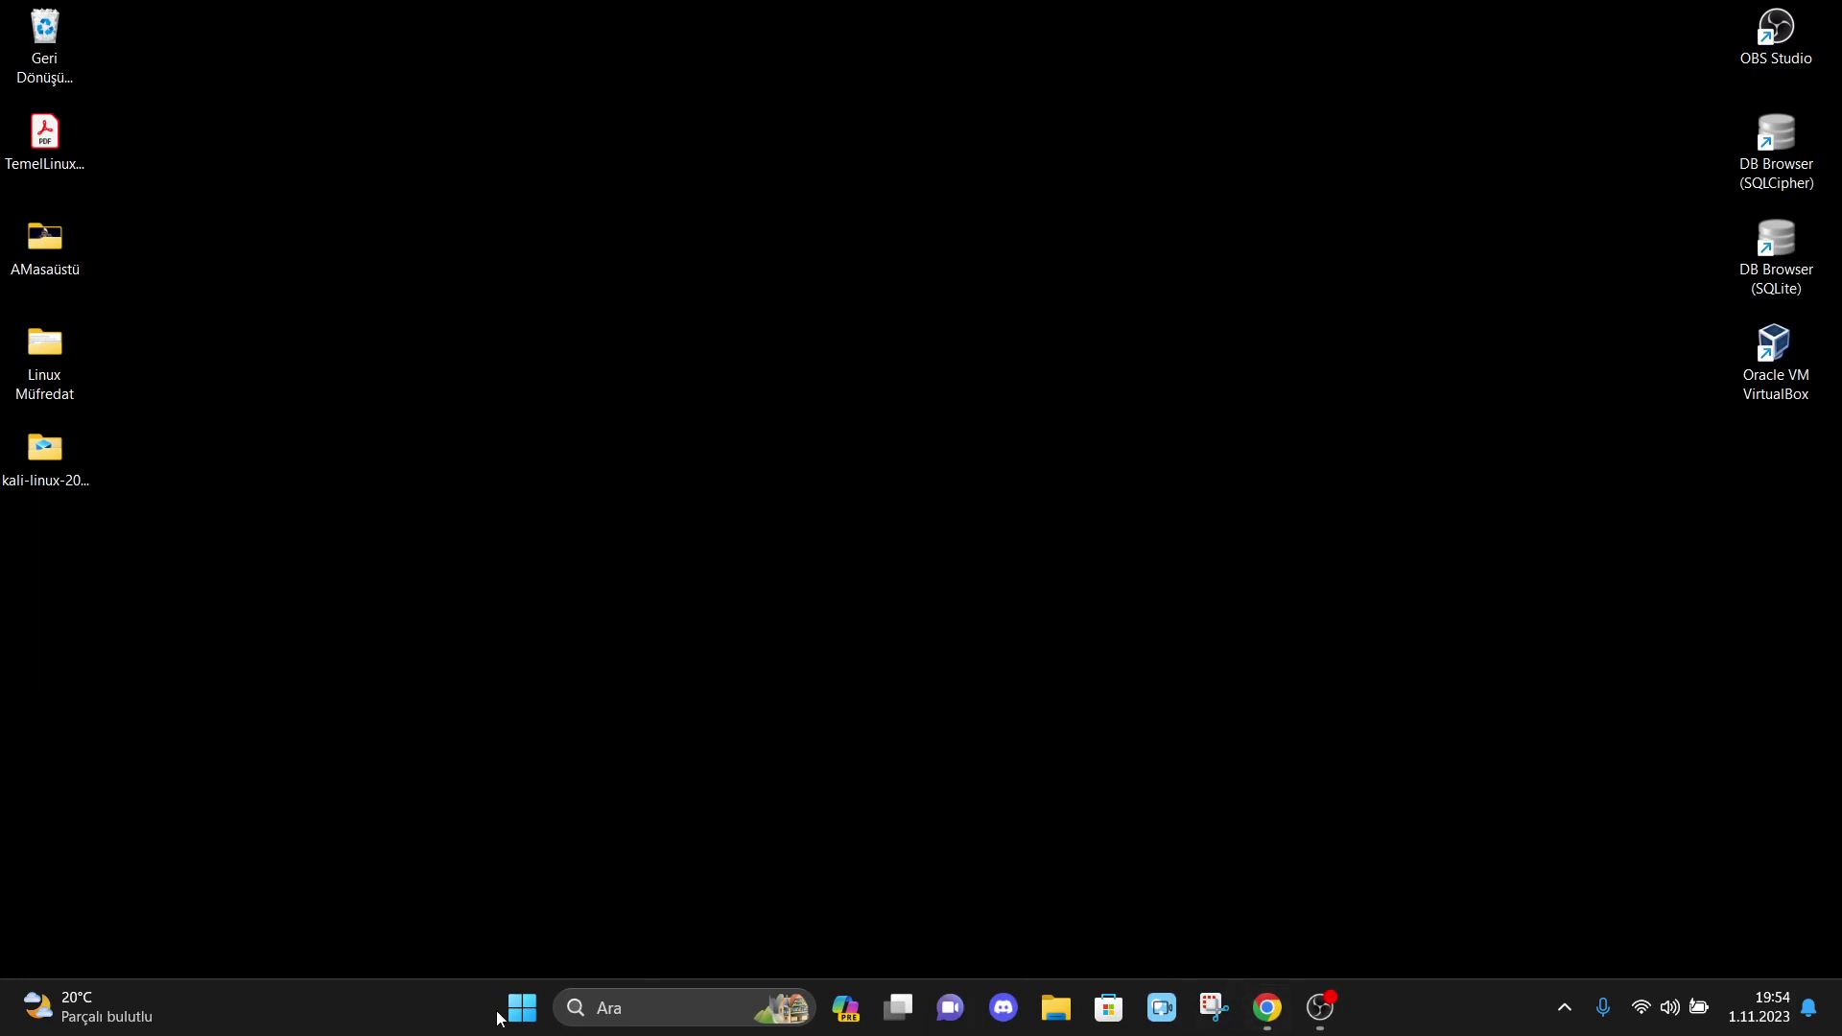
Dismiss the compatibility warning, then launch VirtualBox Manager and minimize it.
left_click(656, 77)
double_click(1773, 357)
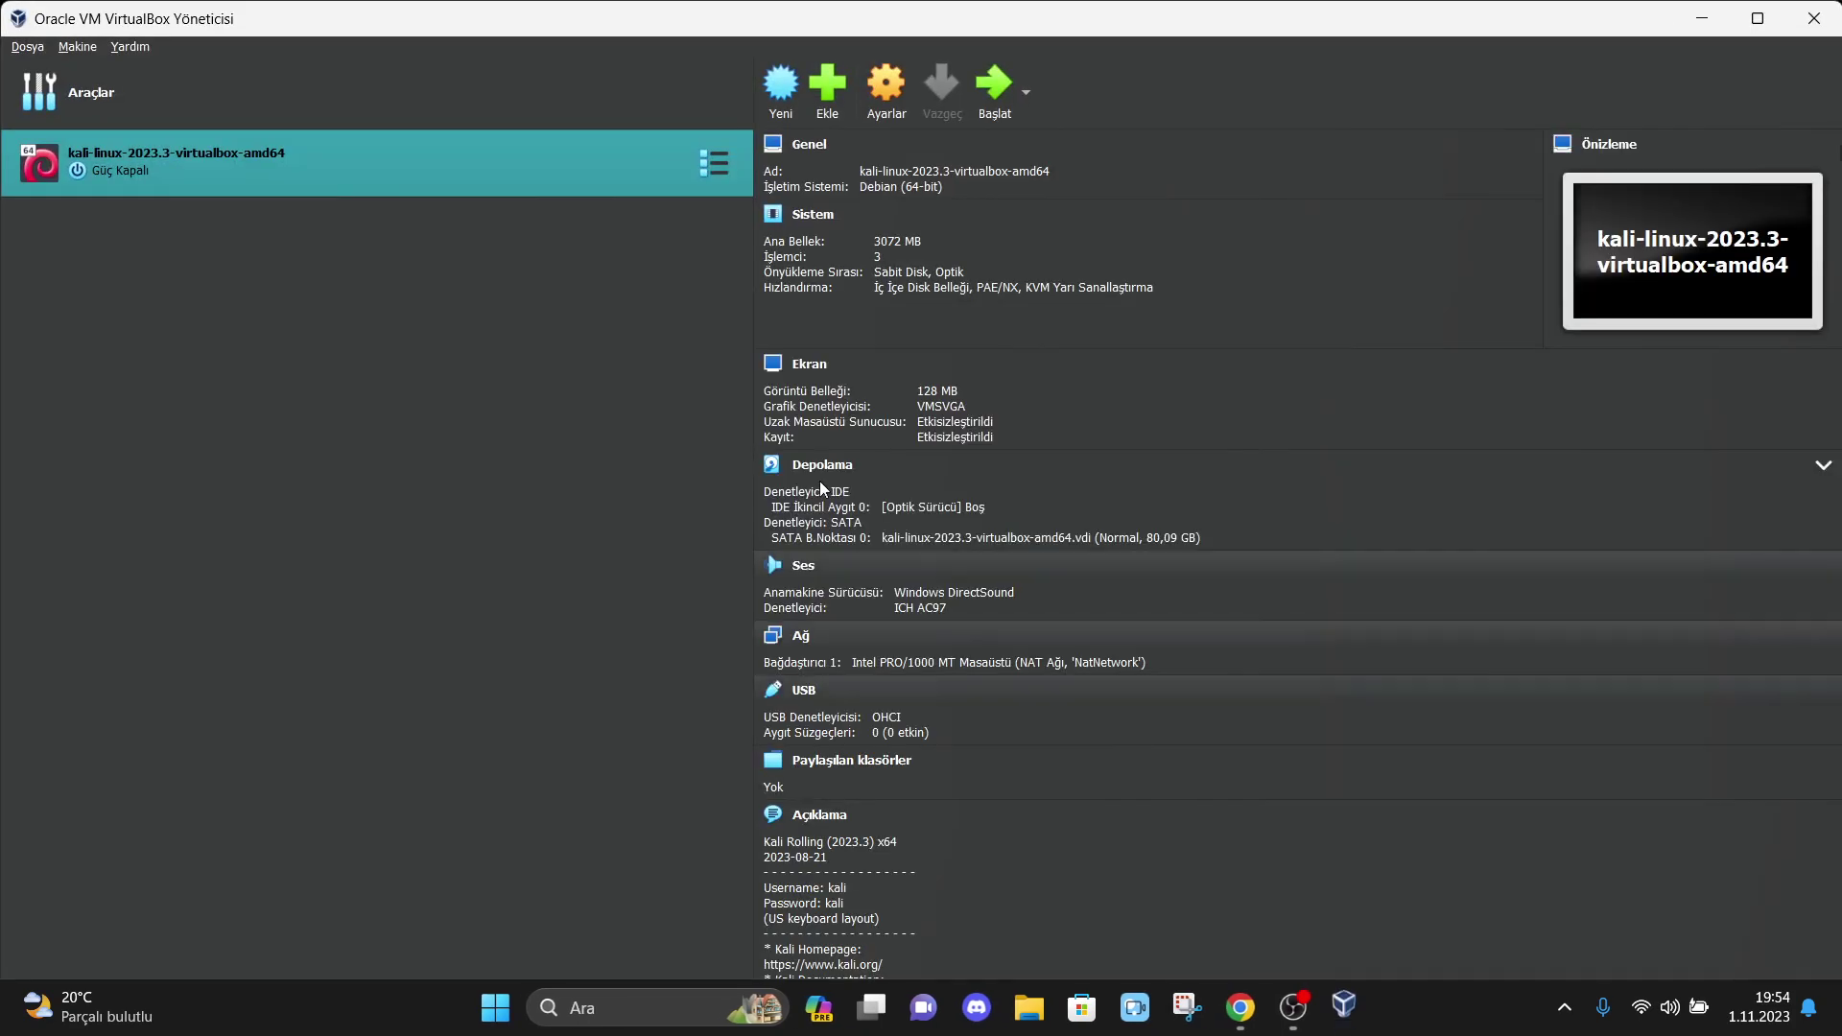
left_click(1702, 18)
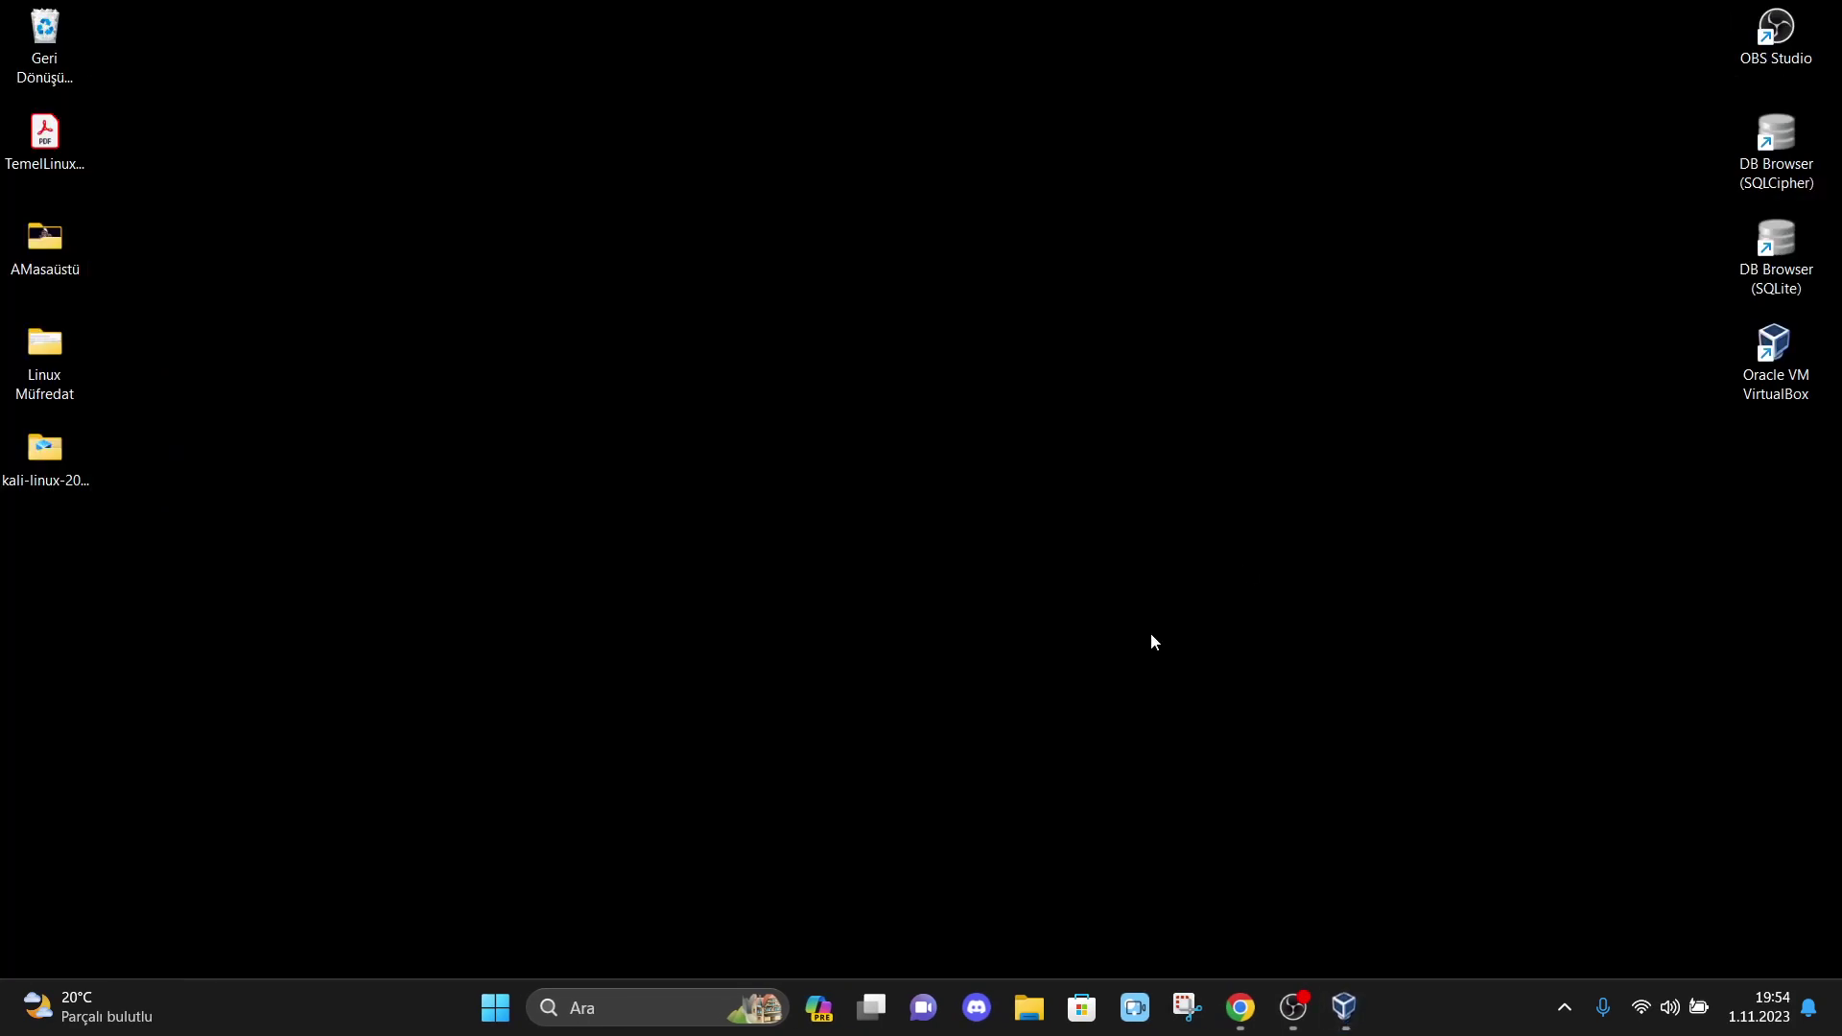
Find Denetim Masası, browse the 42 installed programs in Programs and Features, then close it.
left_click(649, 1023)
type("den")
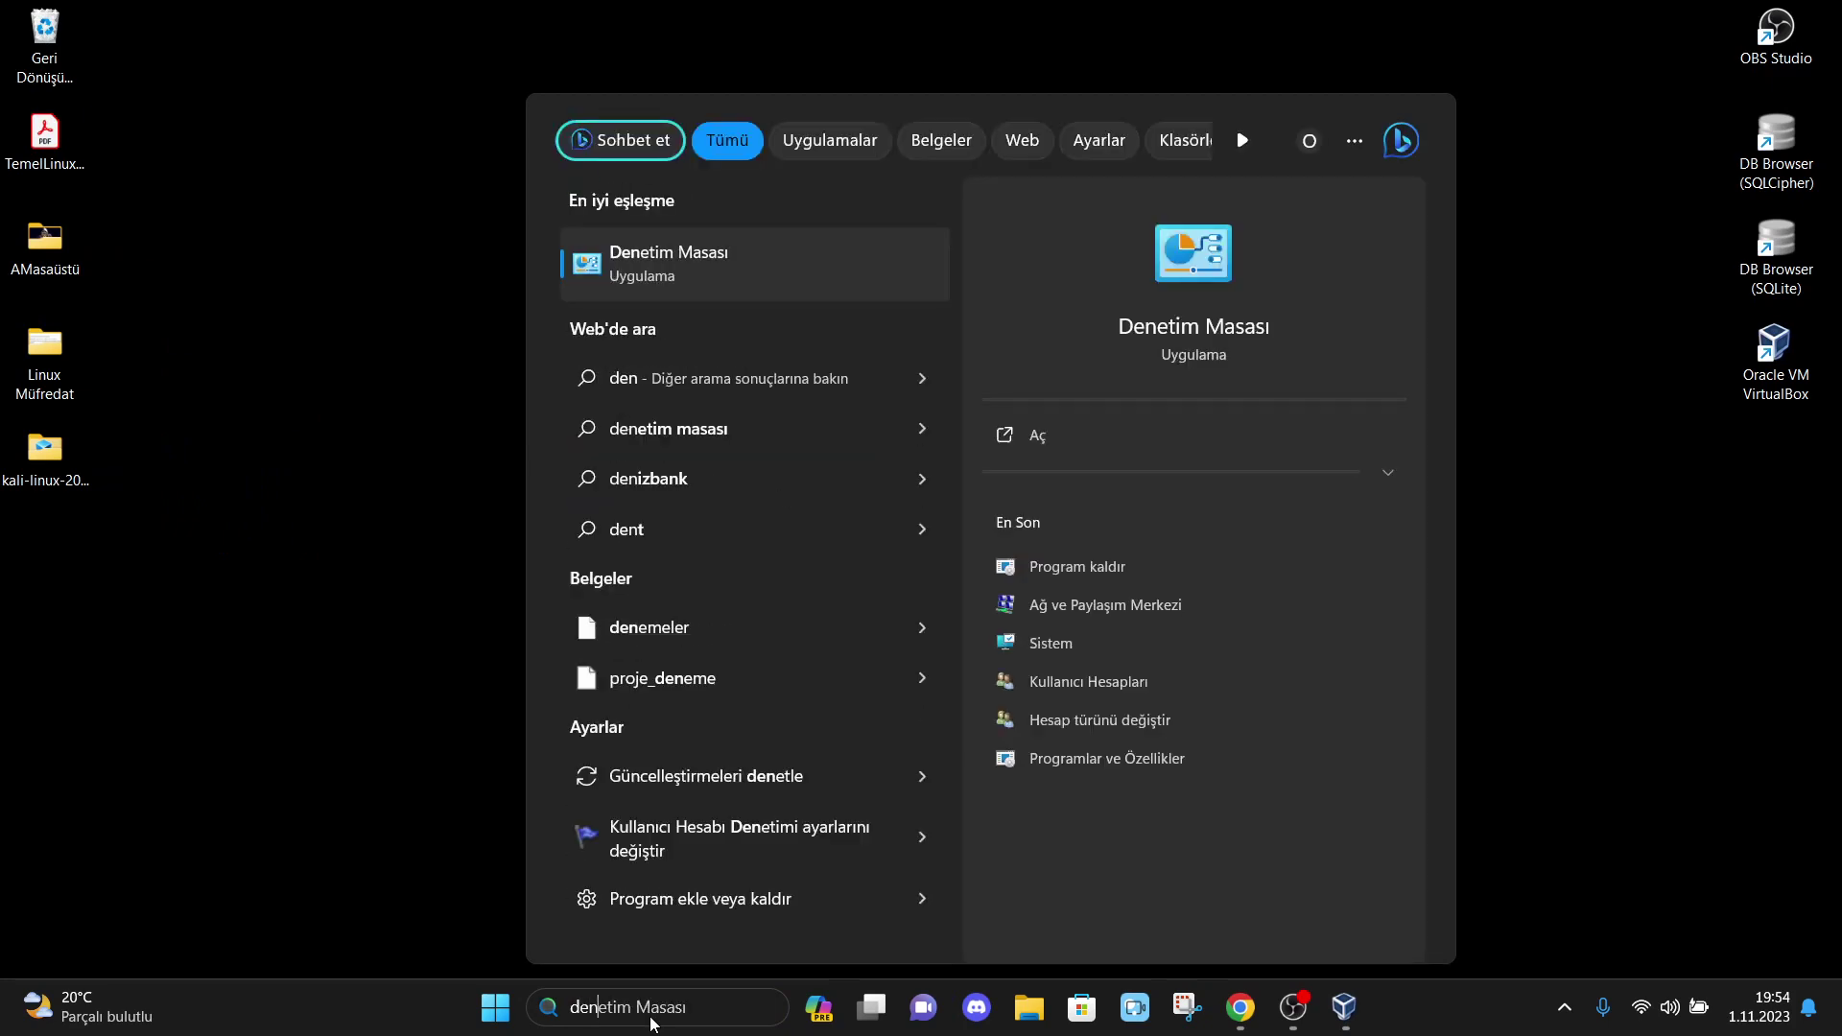
type("e")
left_click(714, 257)
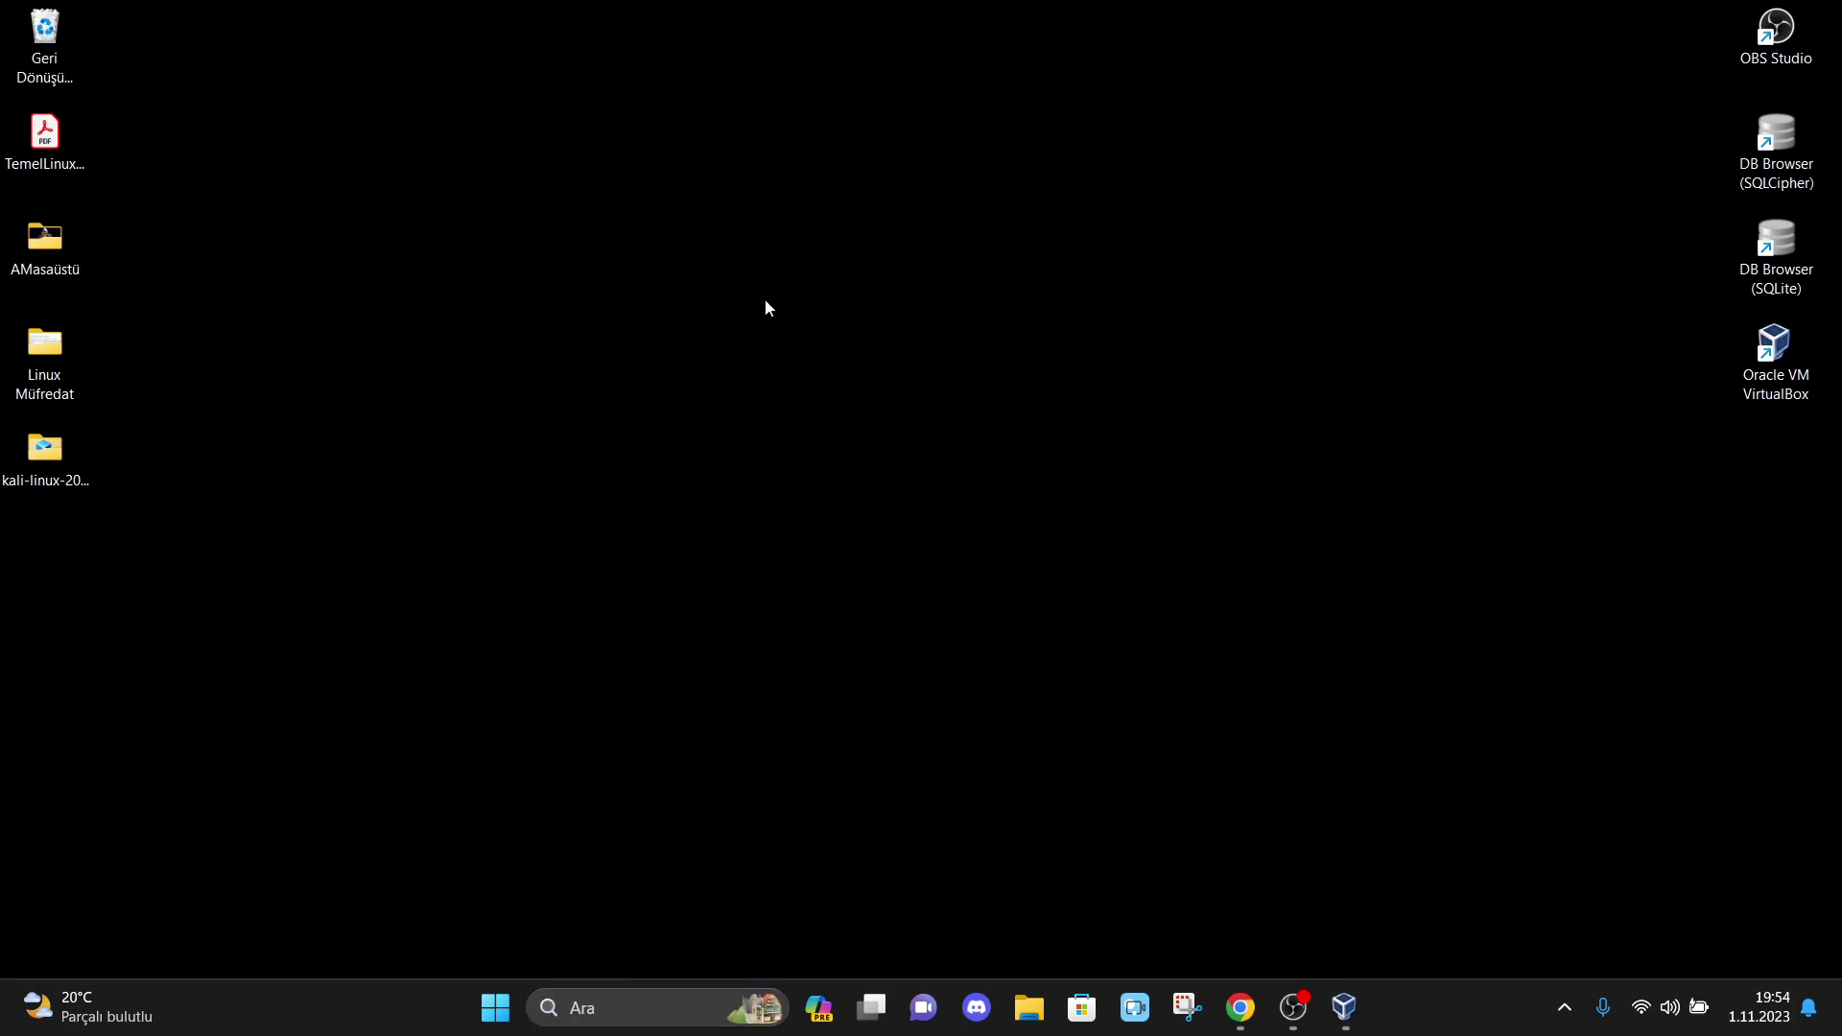
left_click(631, 670)
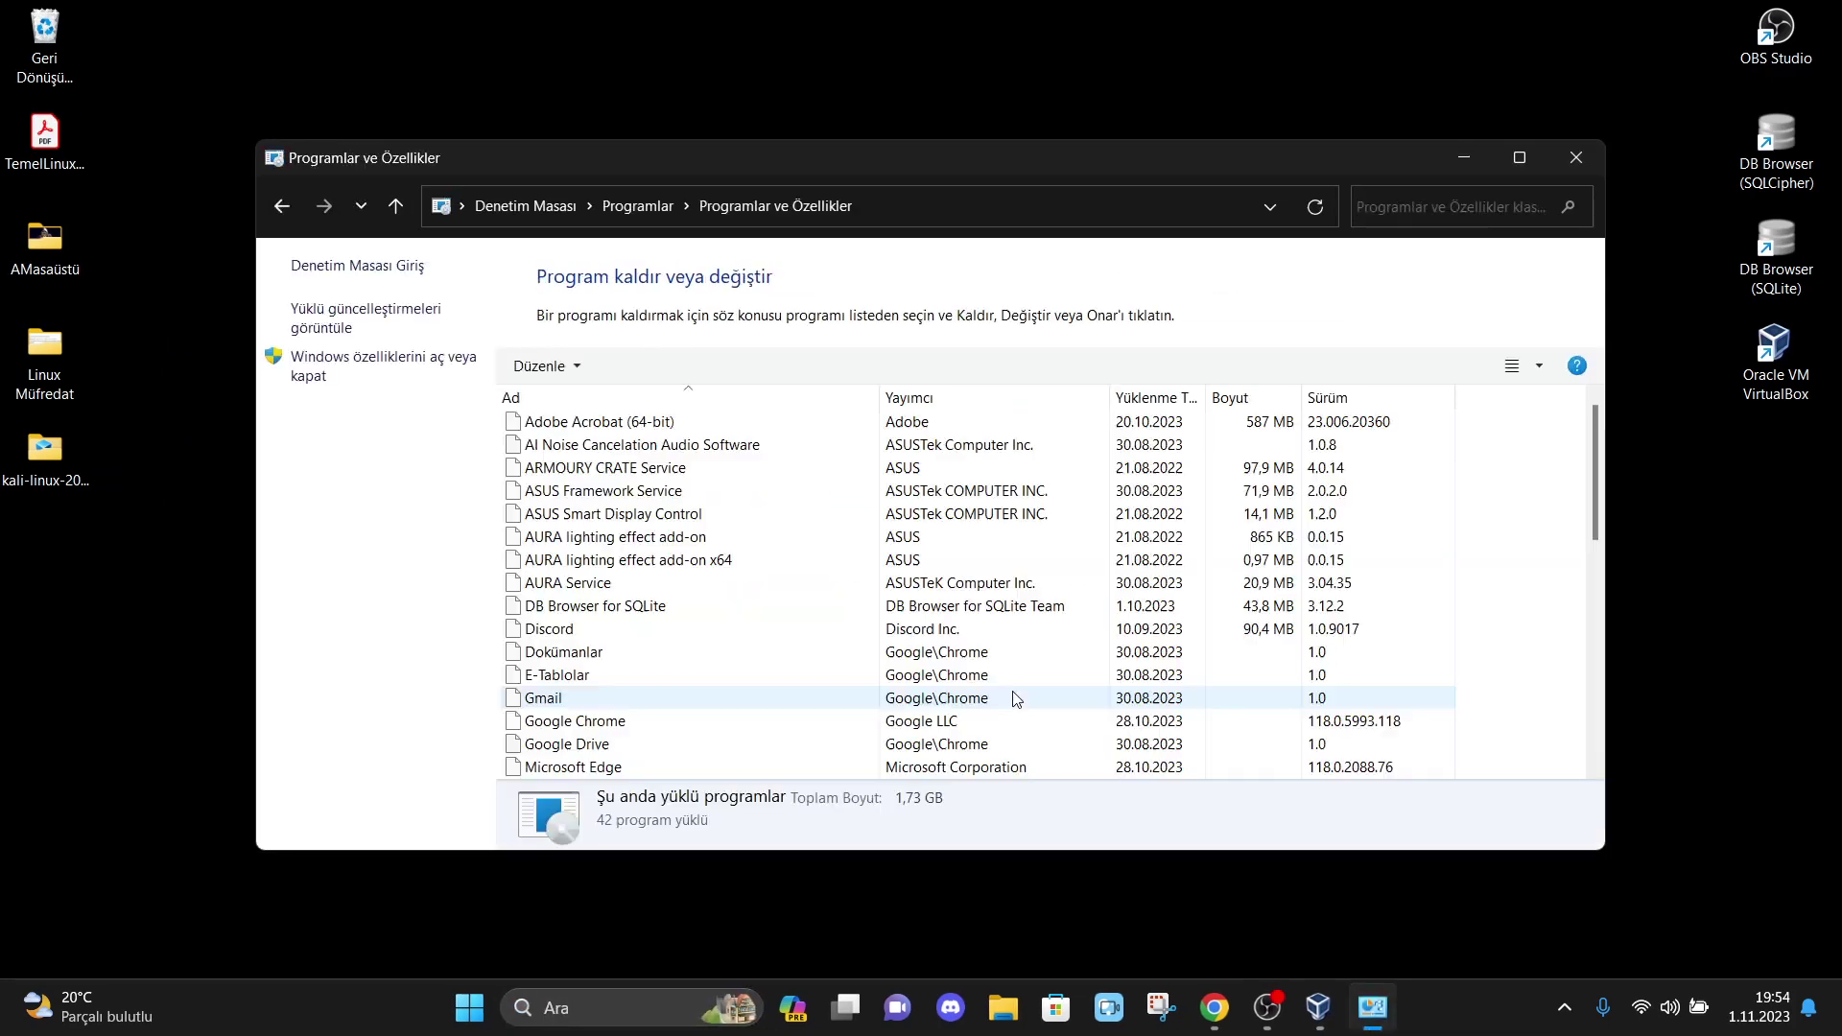
scroll(670, 646, "down", 5)
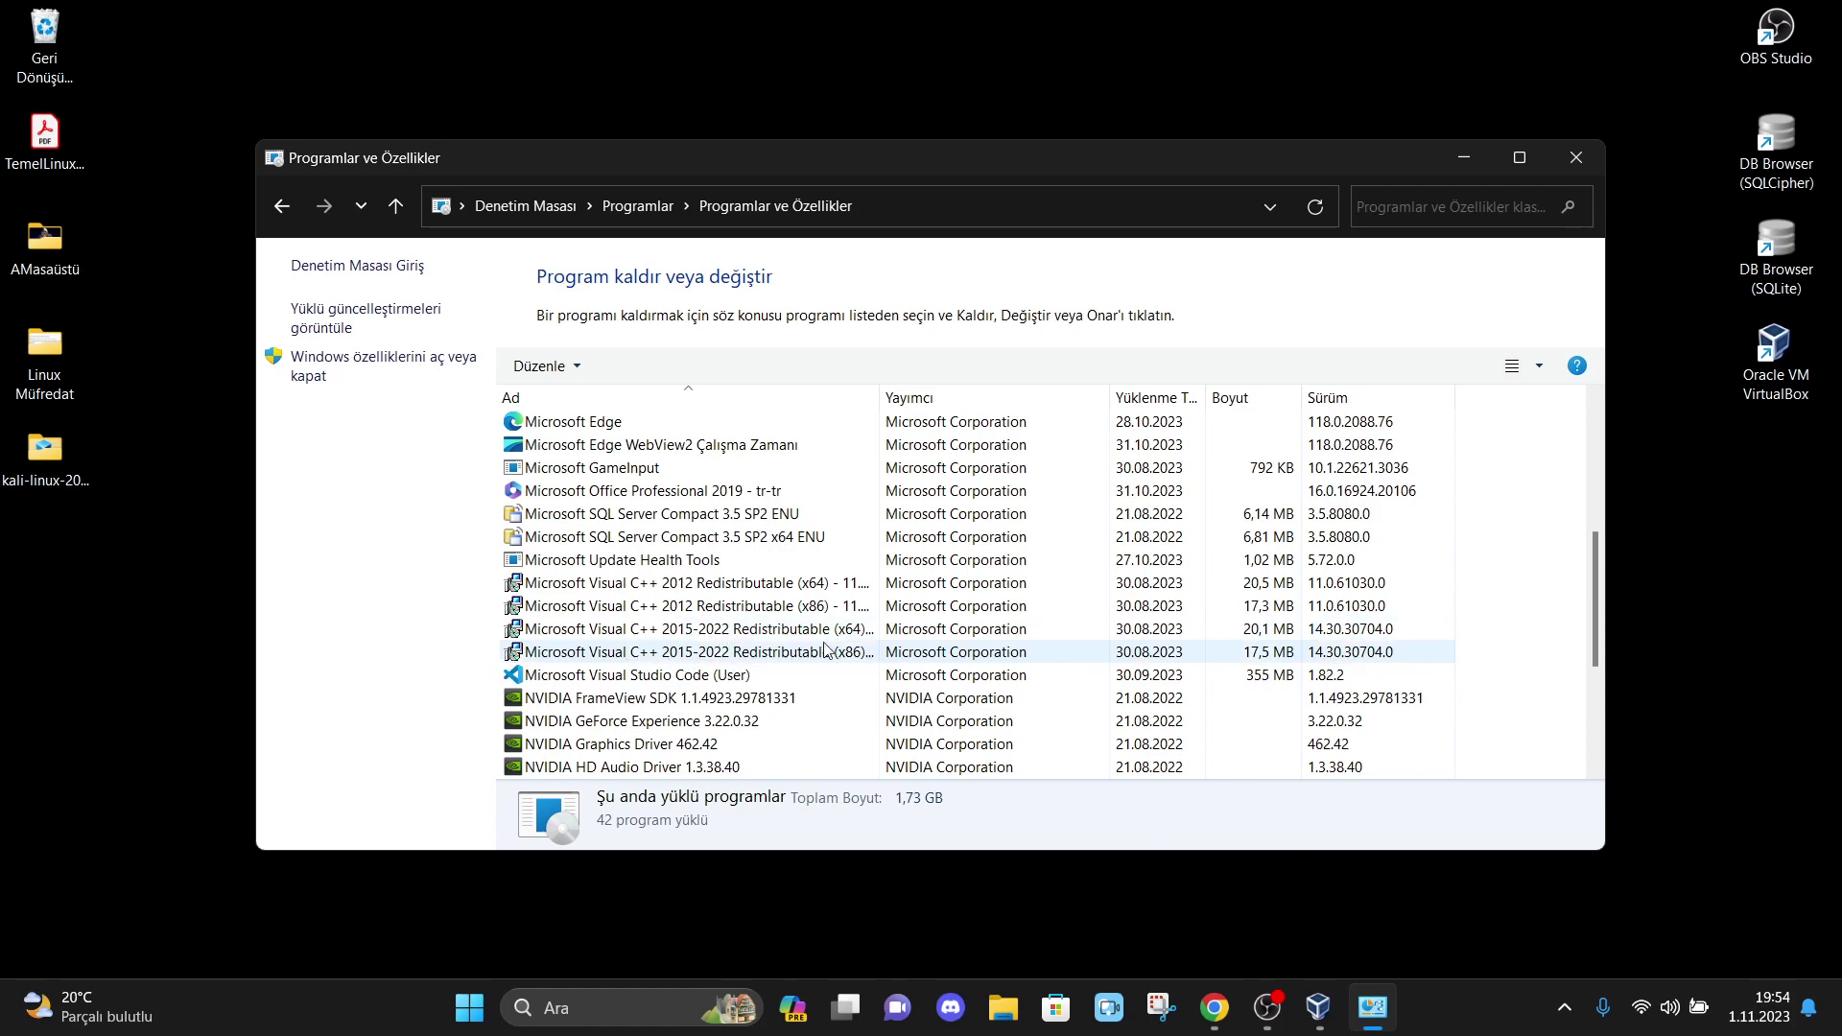
left_click(1575, 155)
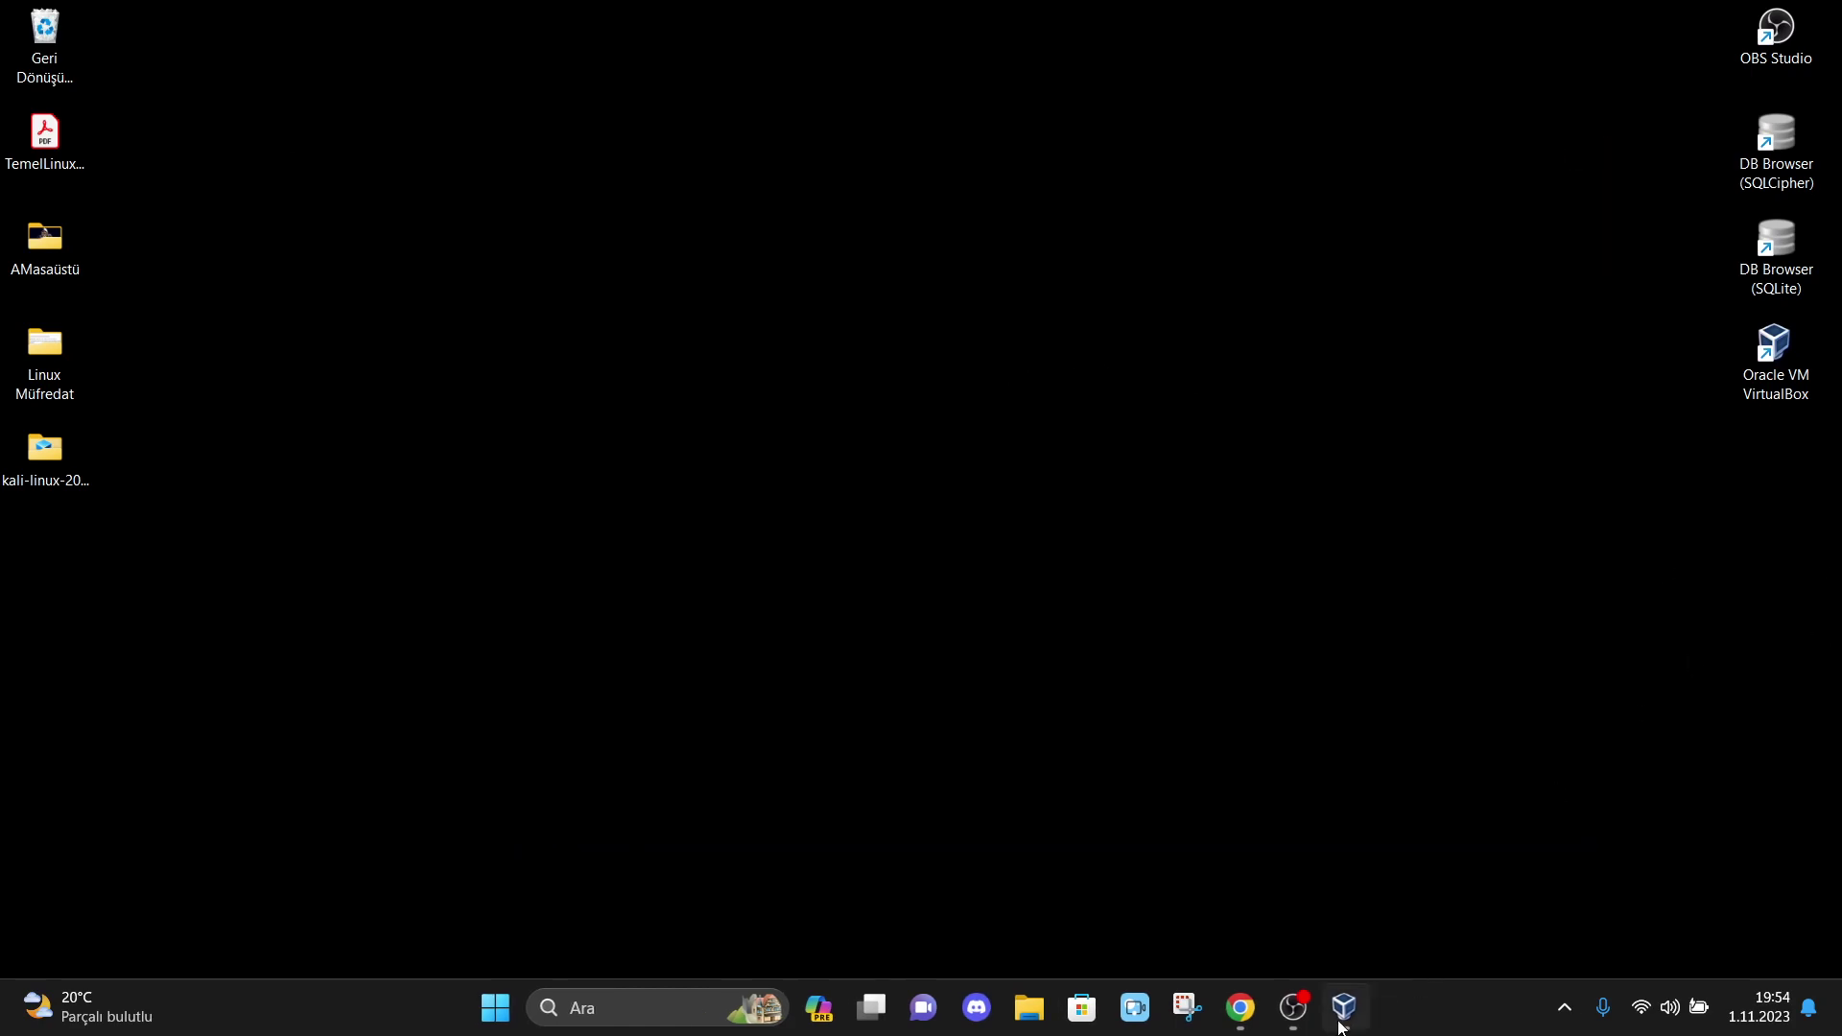
Create a NatNetwork1 under NAT Ağları, then delete it so only NatNetwork (10.0.2.0/24) remains.
left_click(1340, 1027)
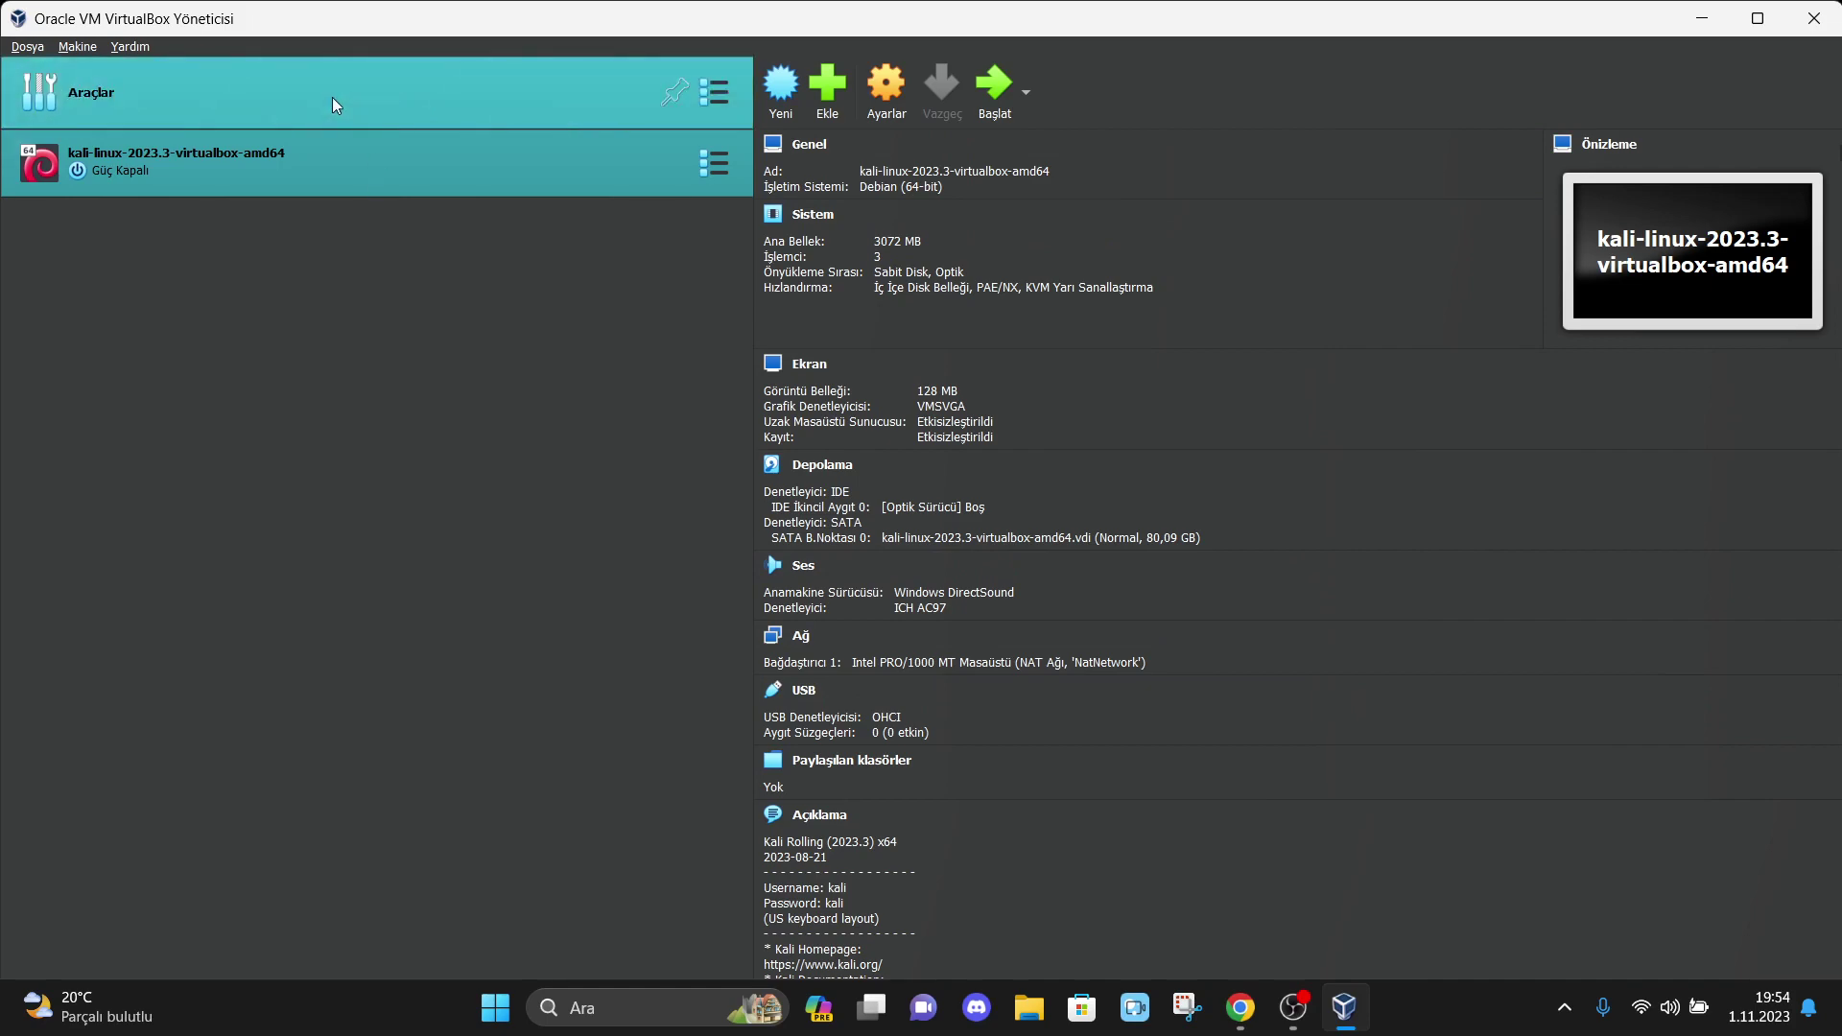
left_click(332, 95)
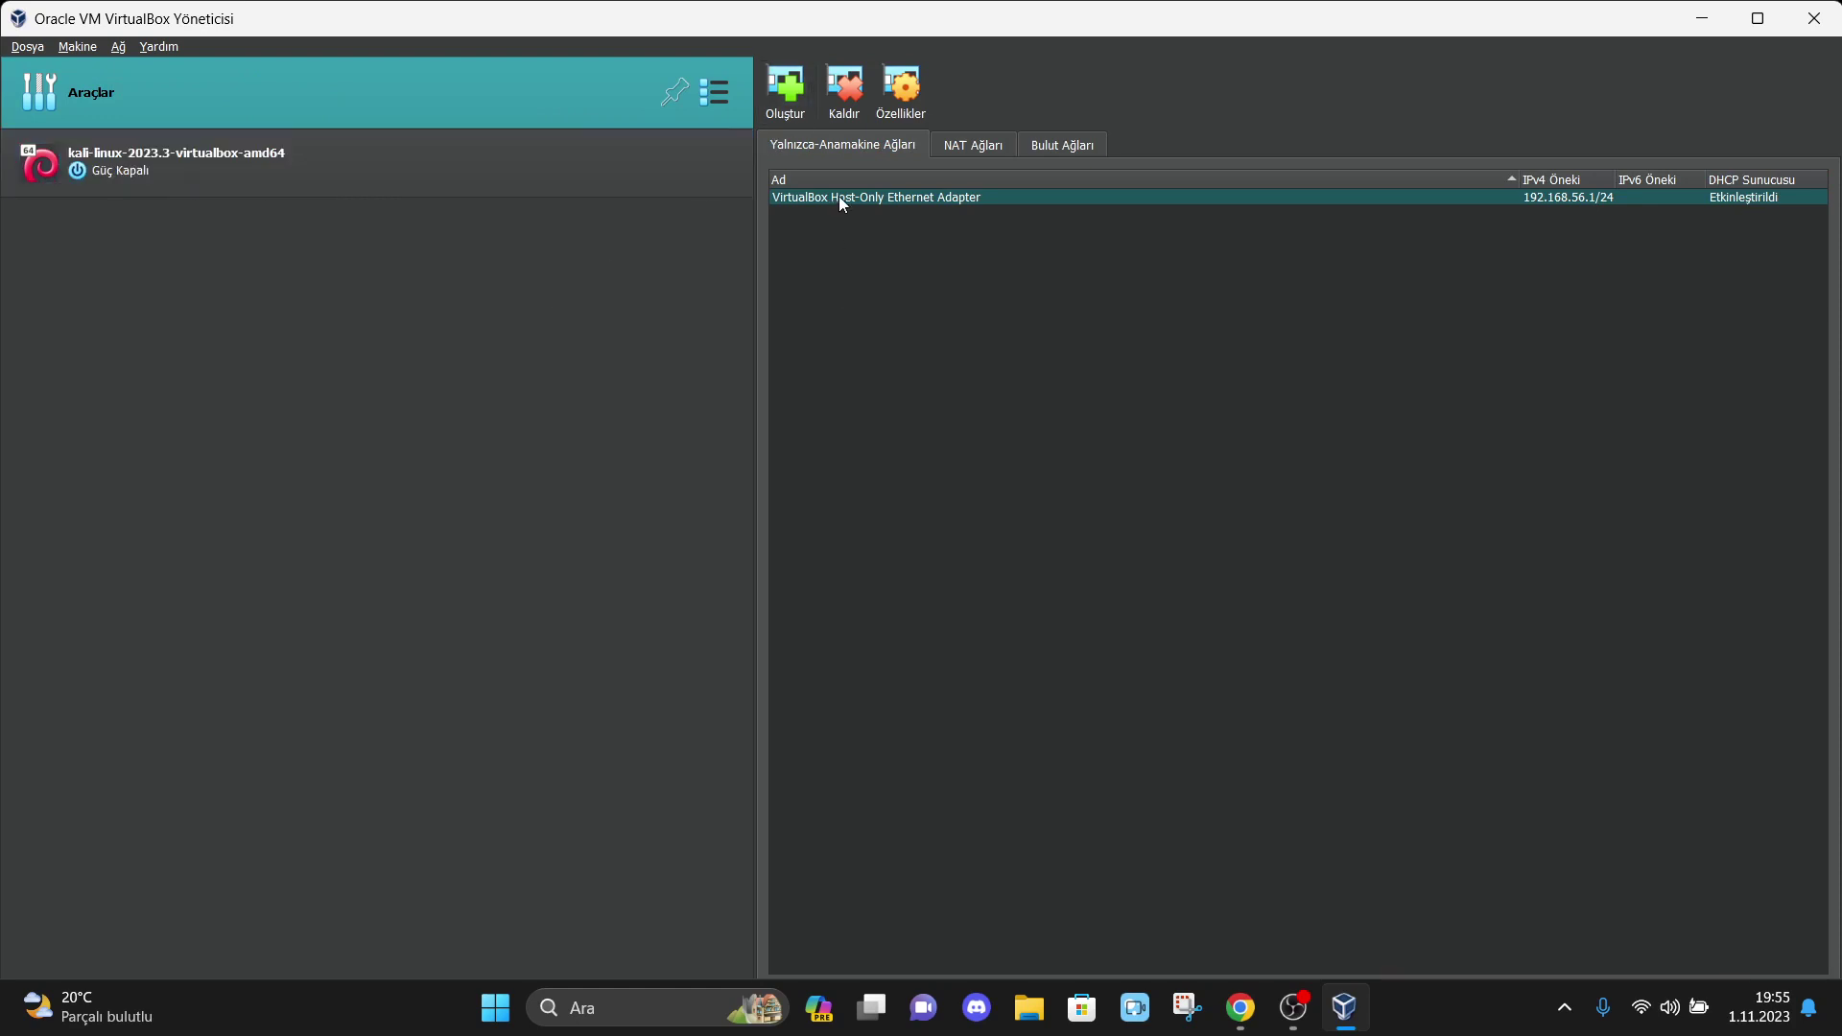
left_click(987, 159)
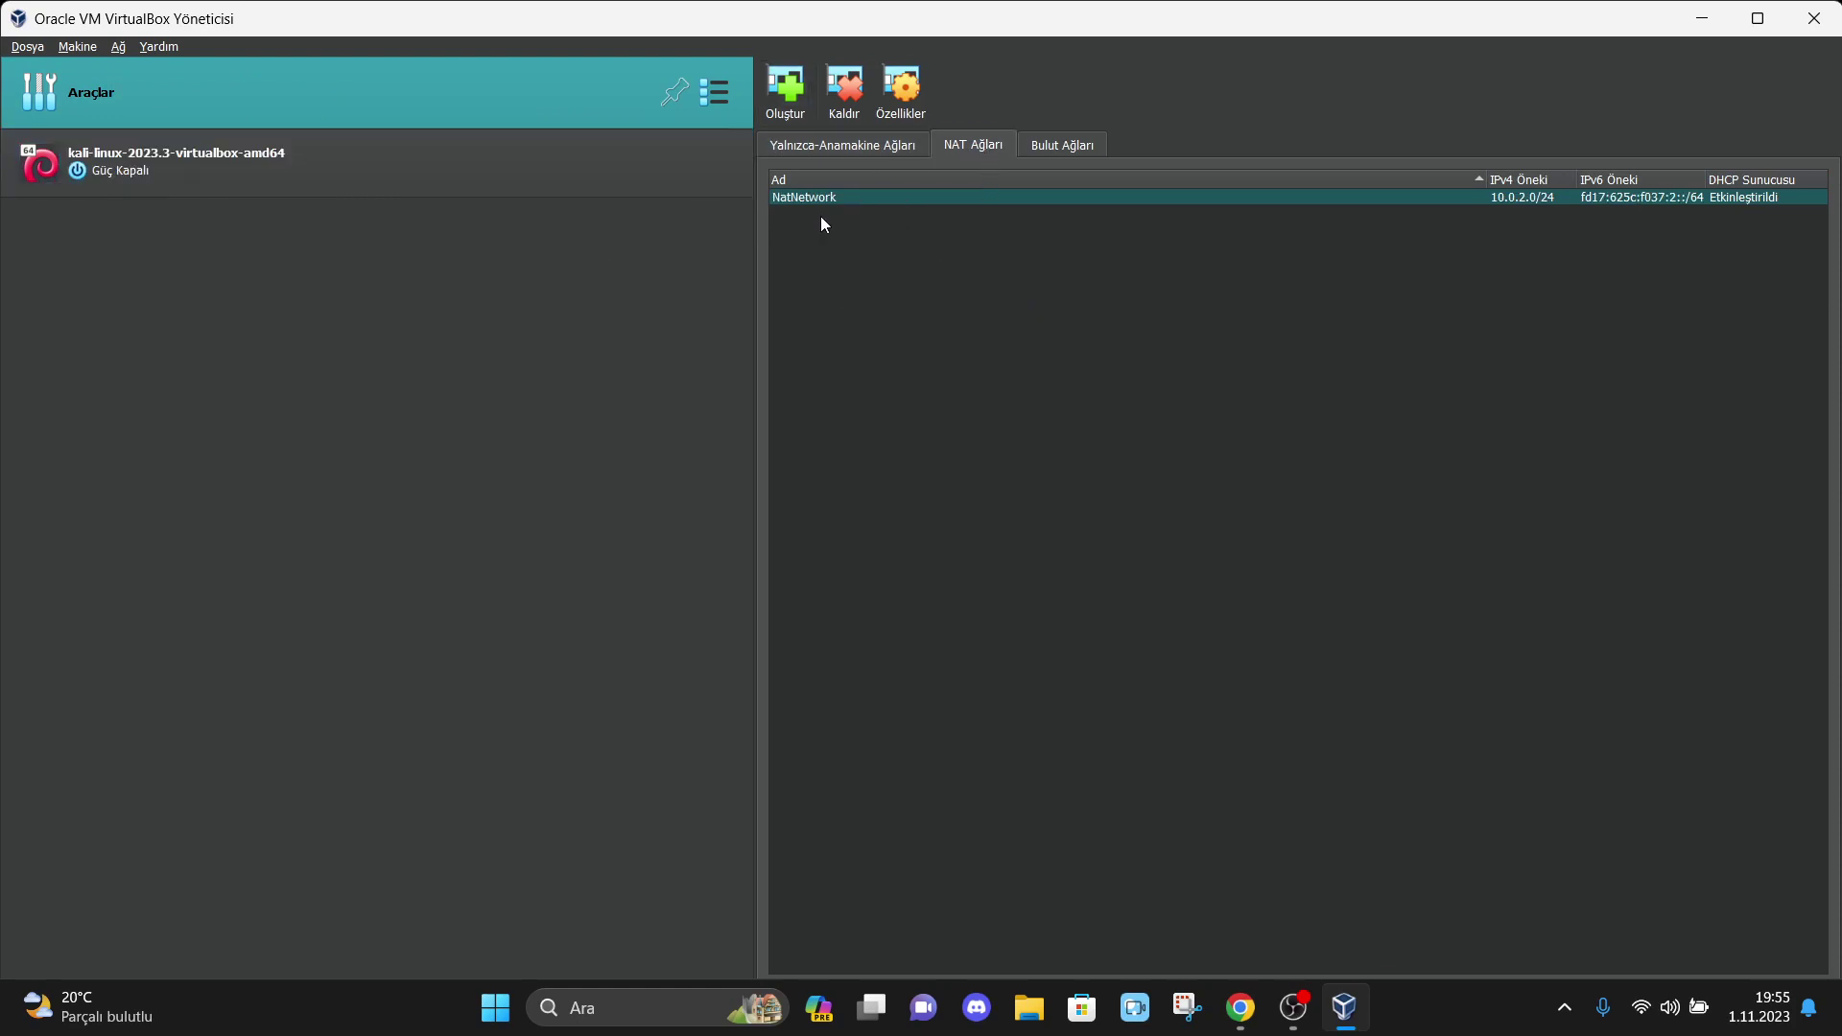
left_click(796, 128)
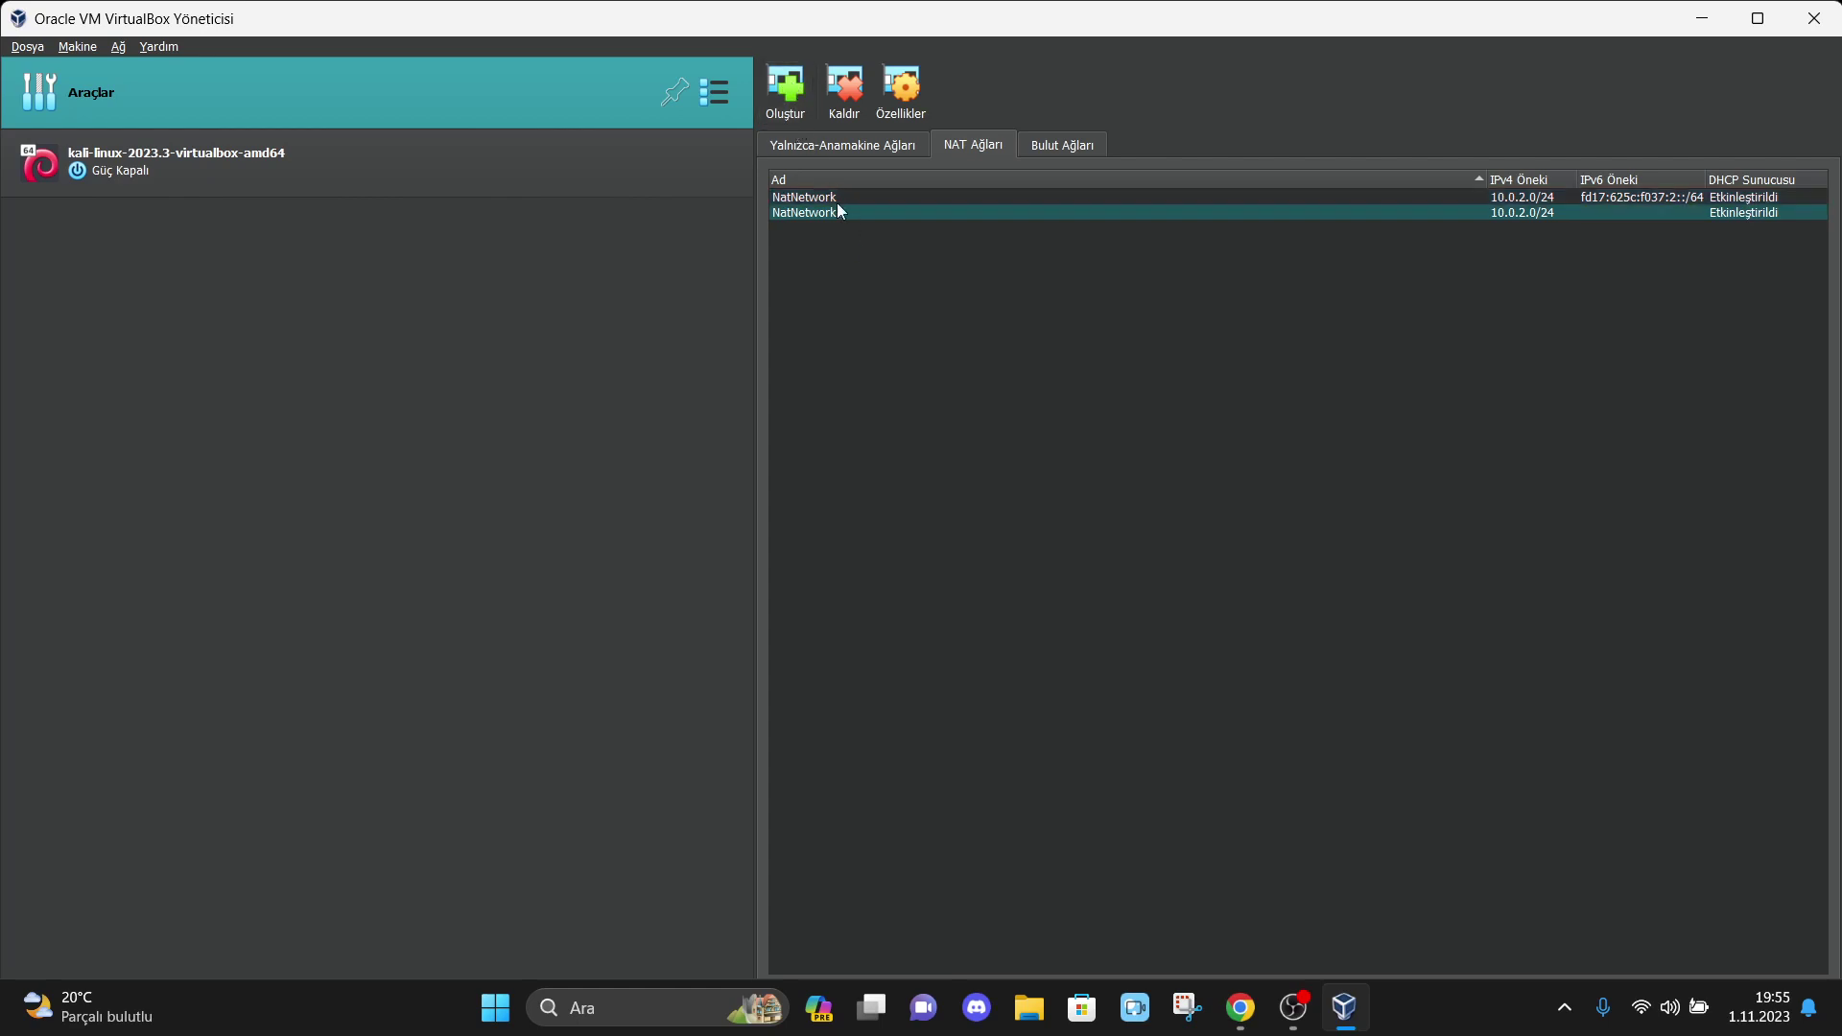
left_click(845, 101)
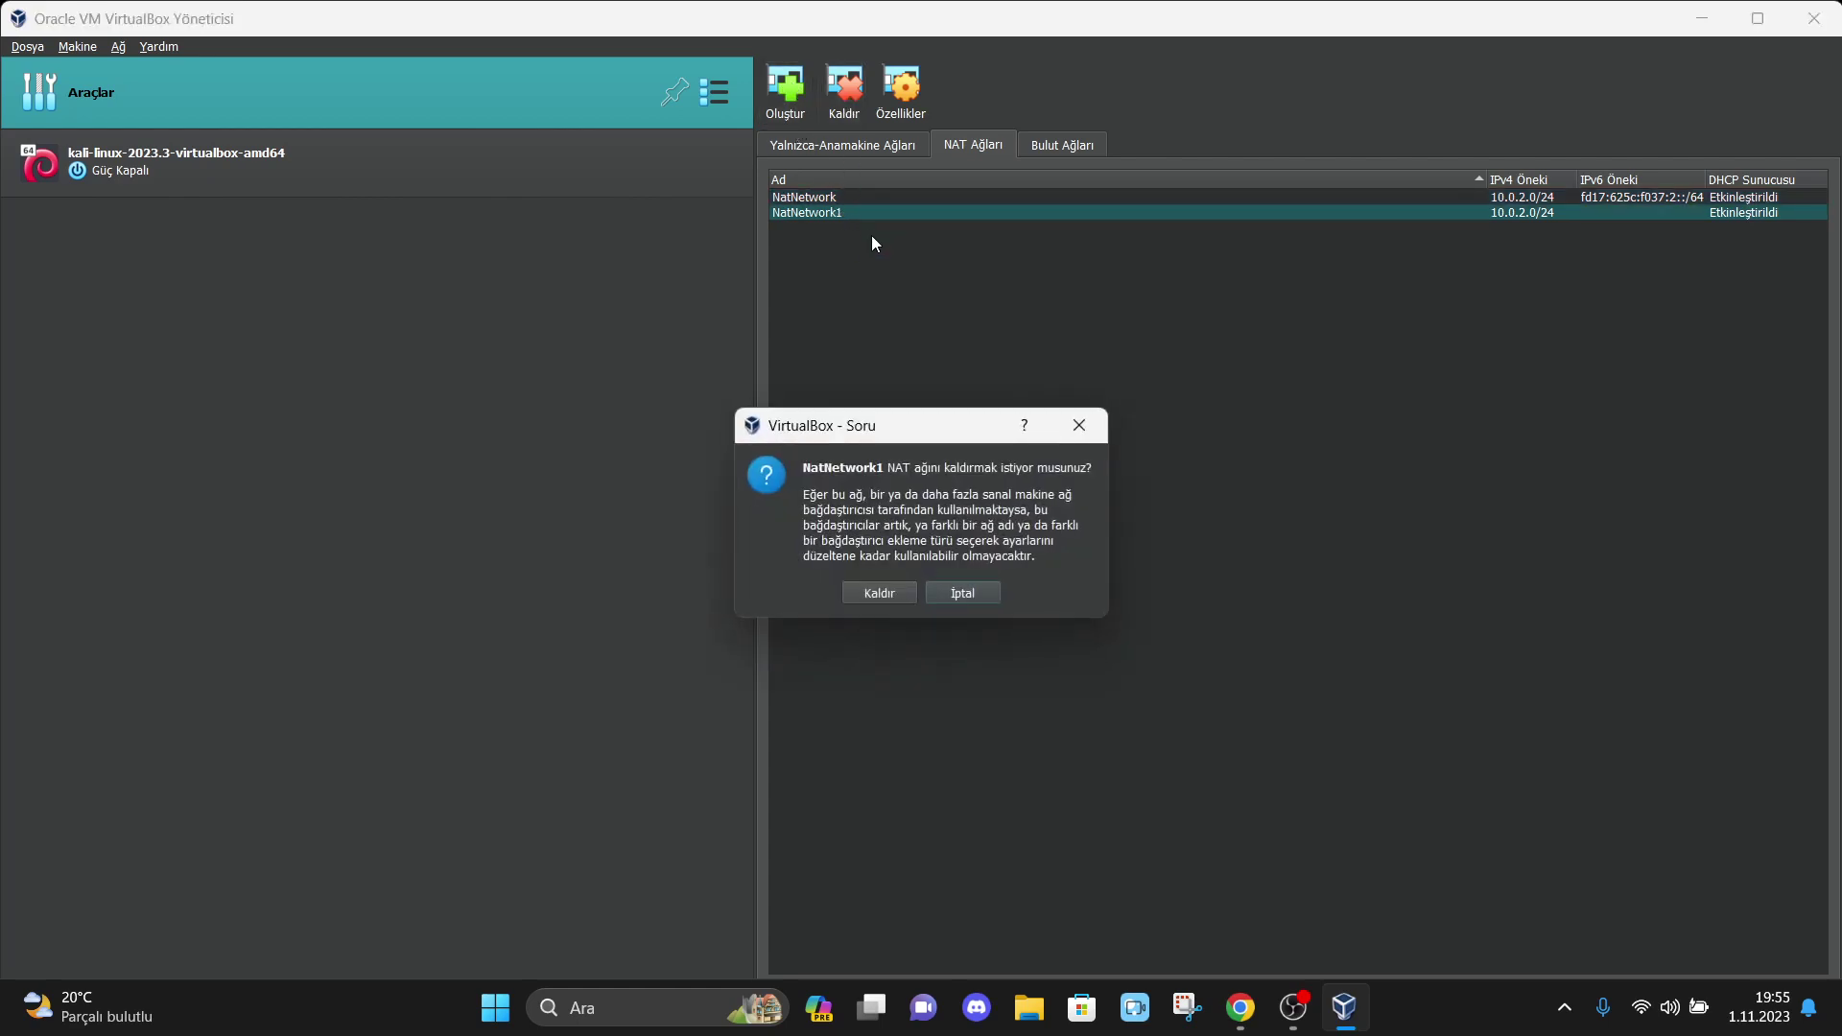
left_click(898, 591)
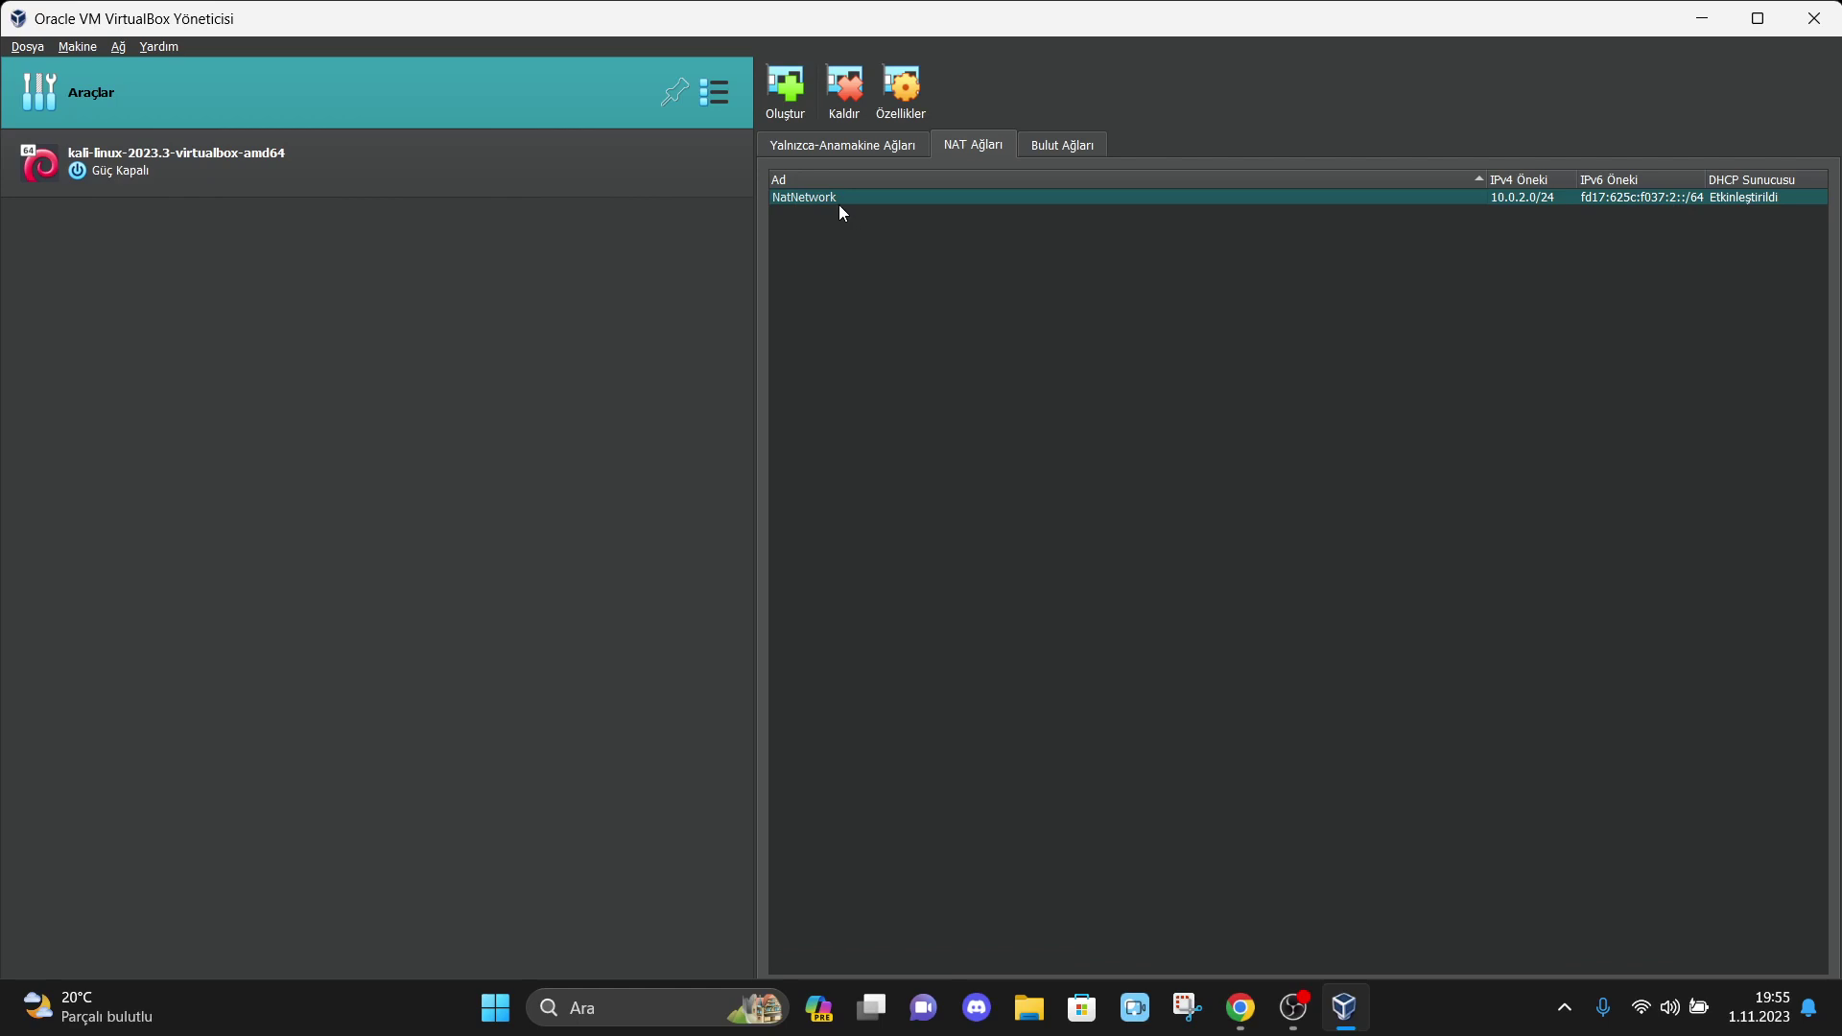
left_click(1705, 25)
Search the web for 'kali' in a new browser tab.
left_click(1241, 1008)
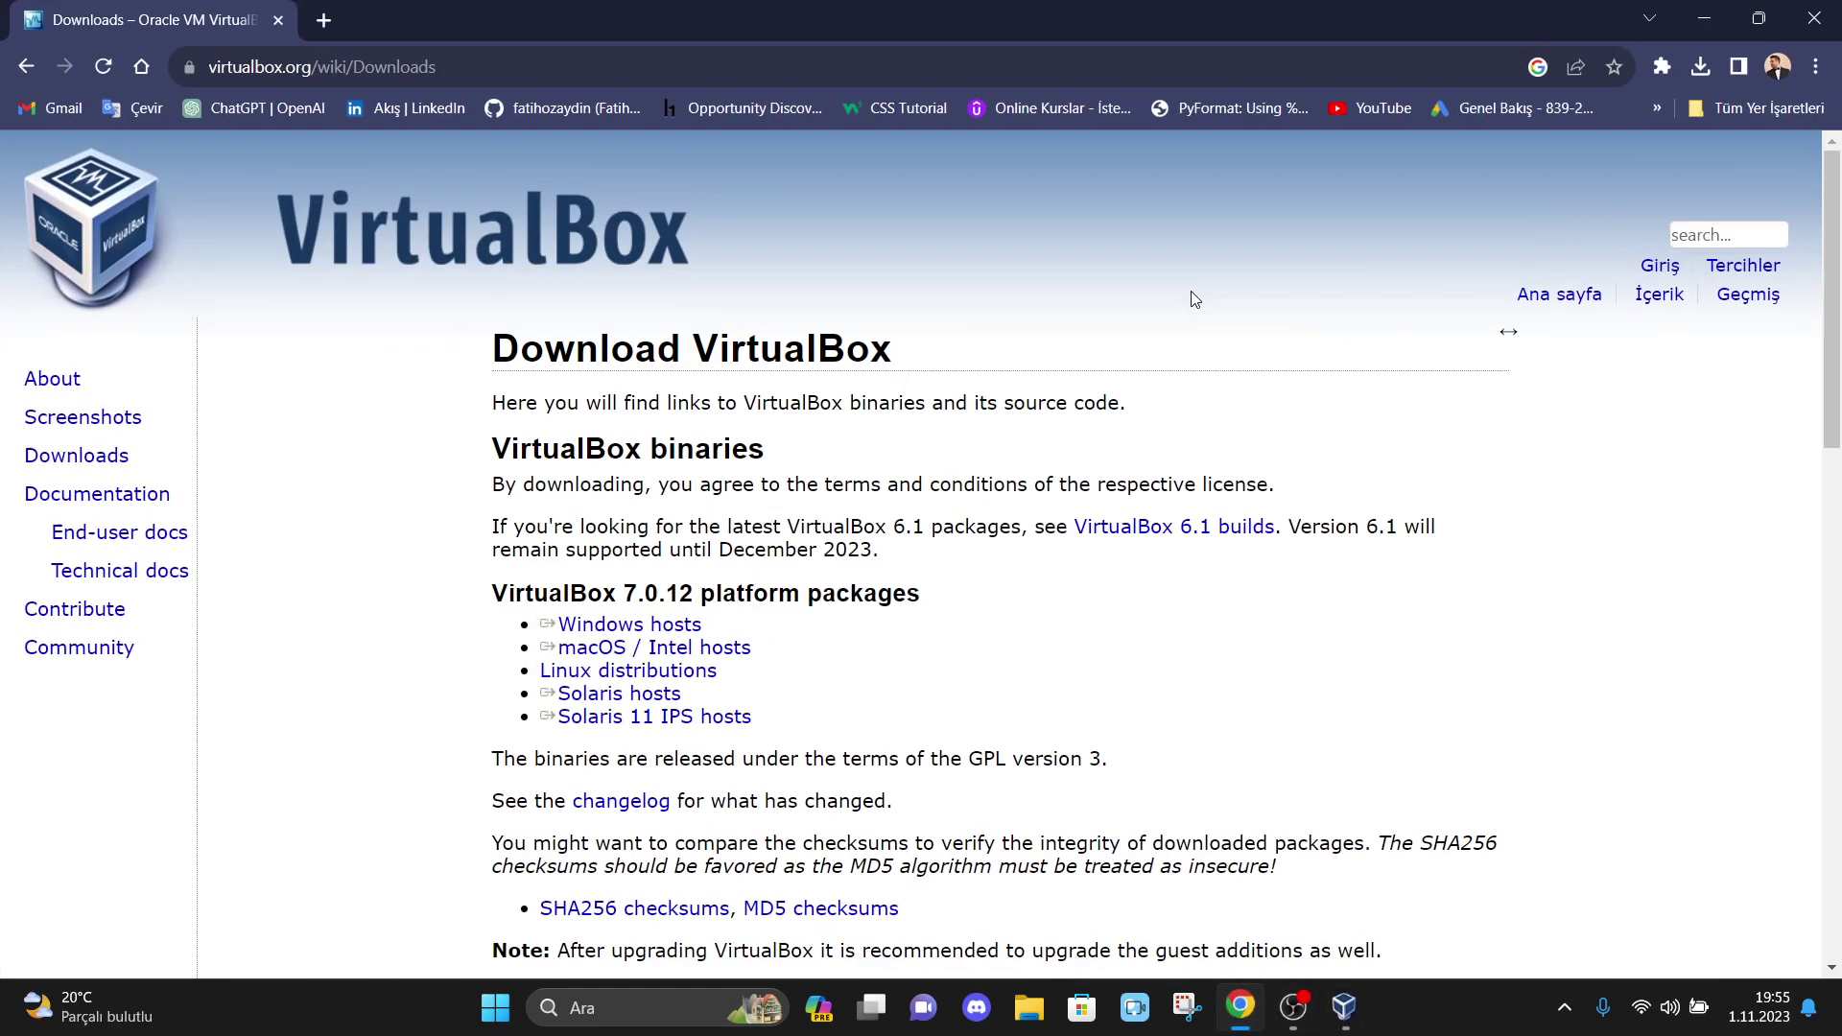
left_click(323, 20)
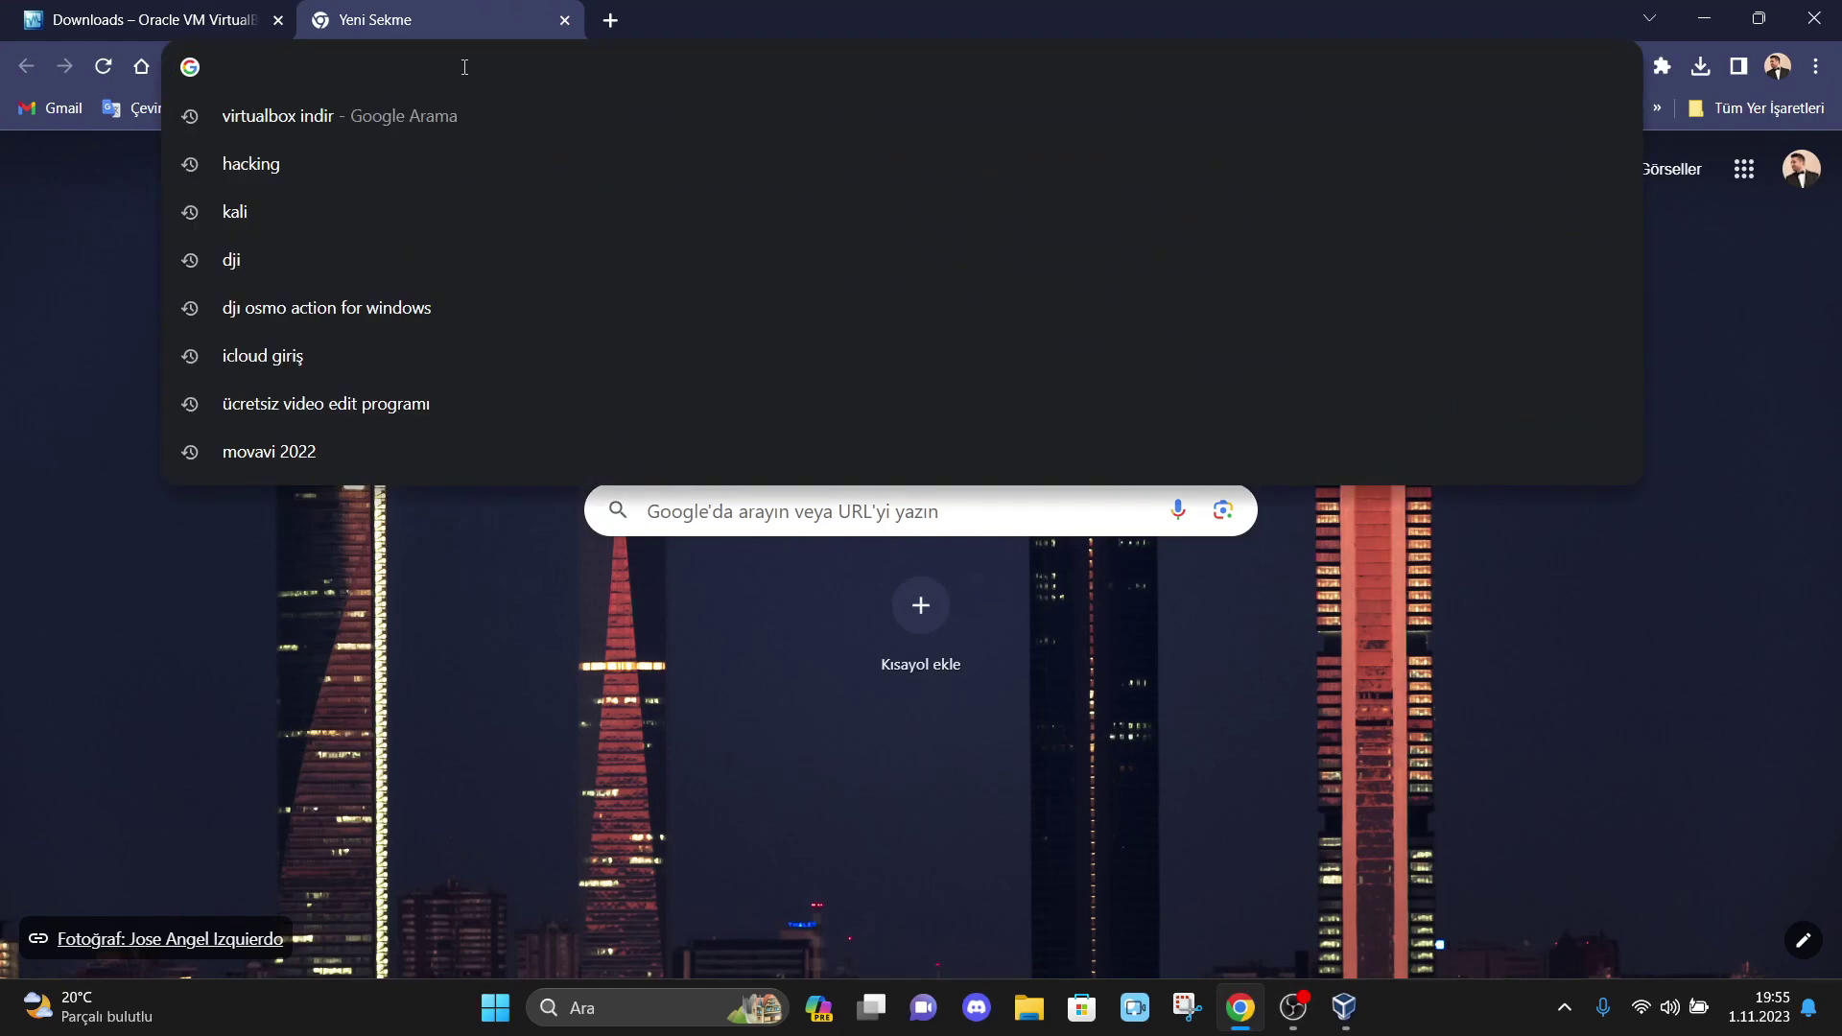
type("kali")
key("Return")
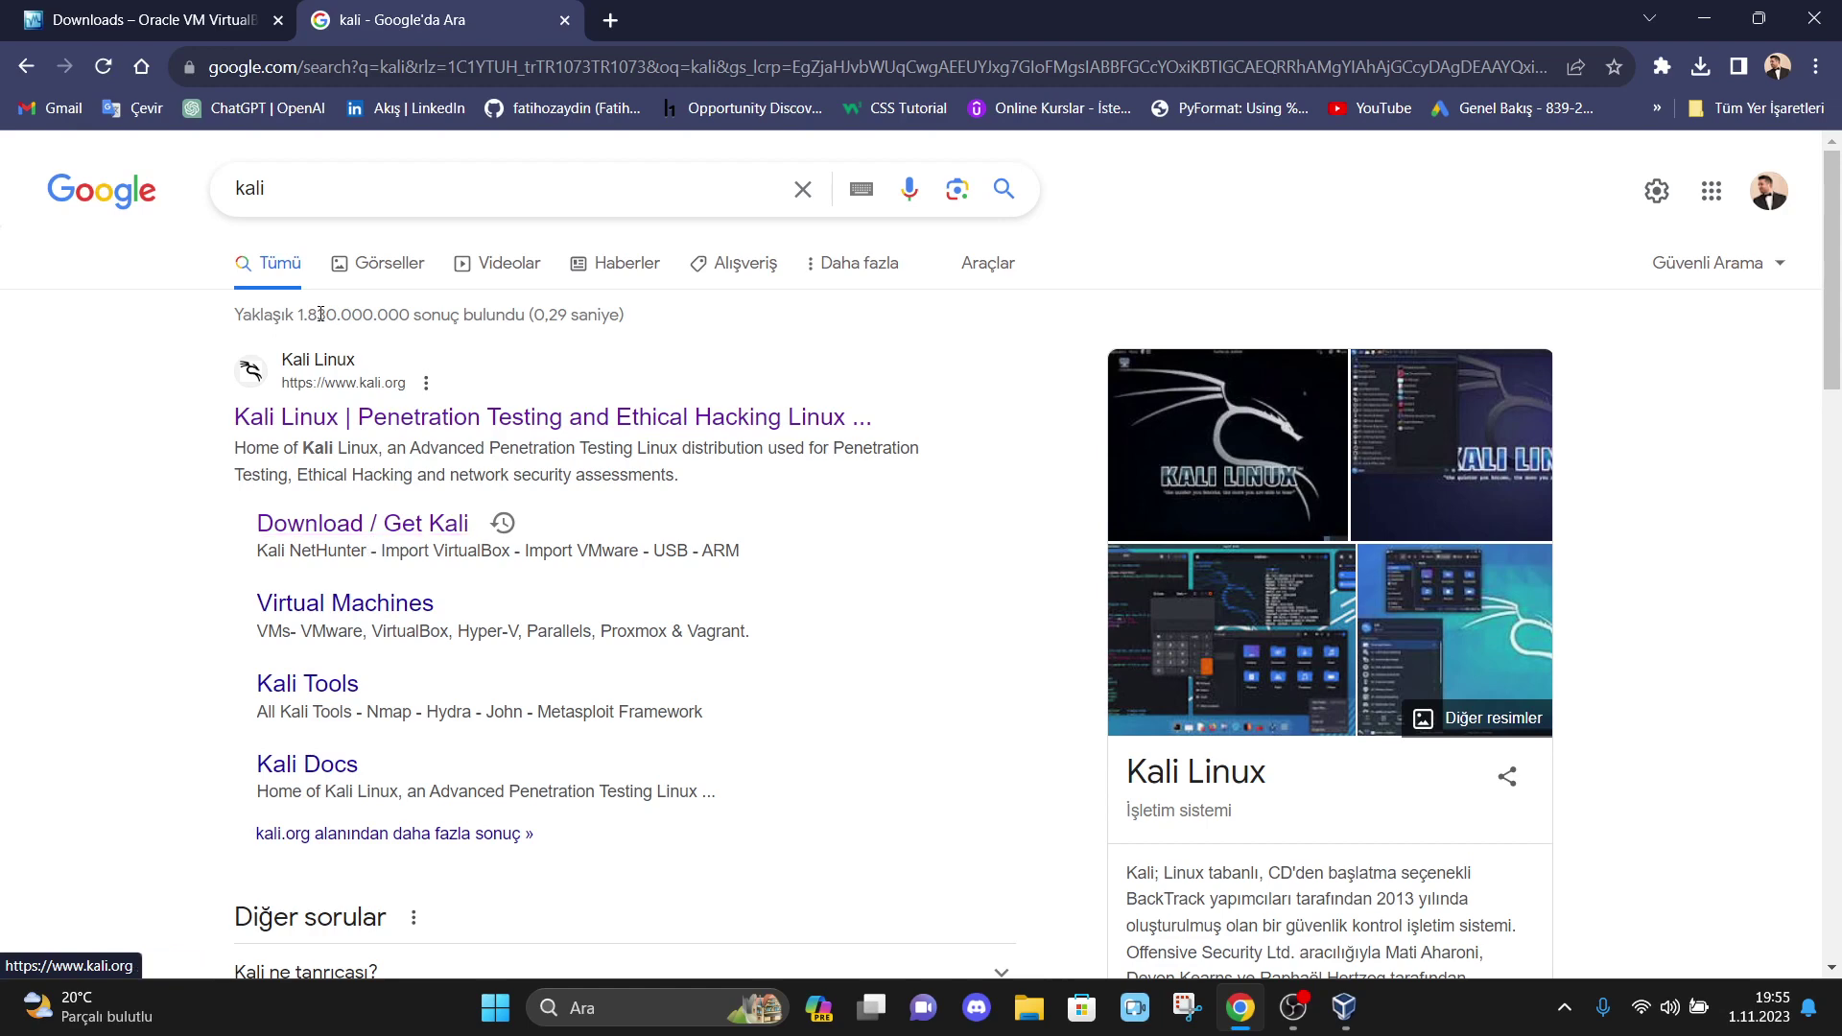
View the 64-bit VirtualBox image under Kali's Pre-built VMs, then minimize the browser.
left_click(364, 526)
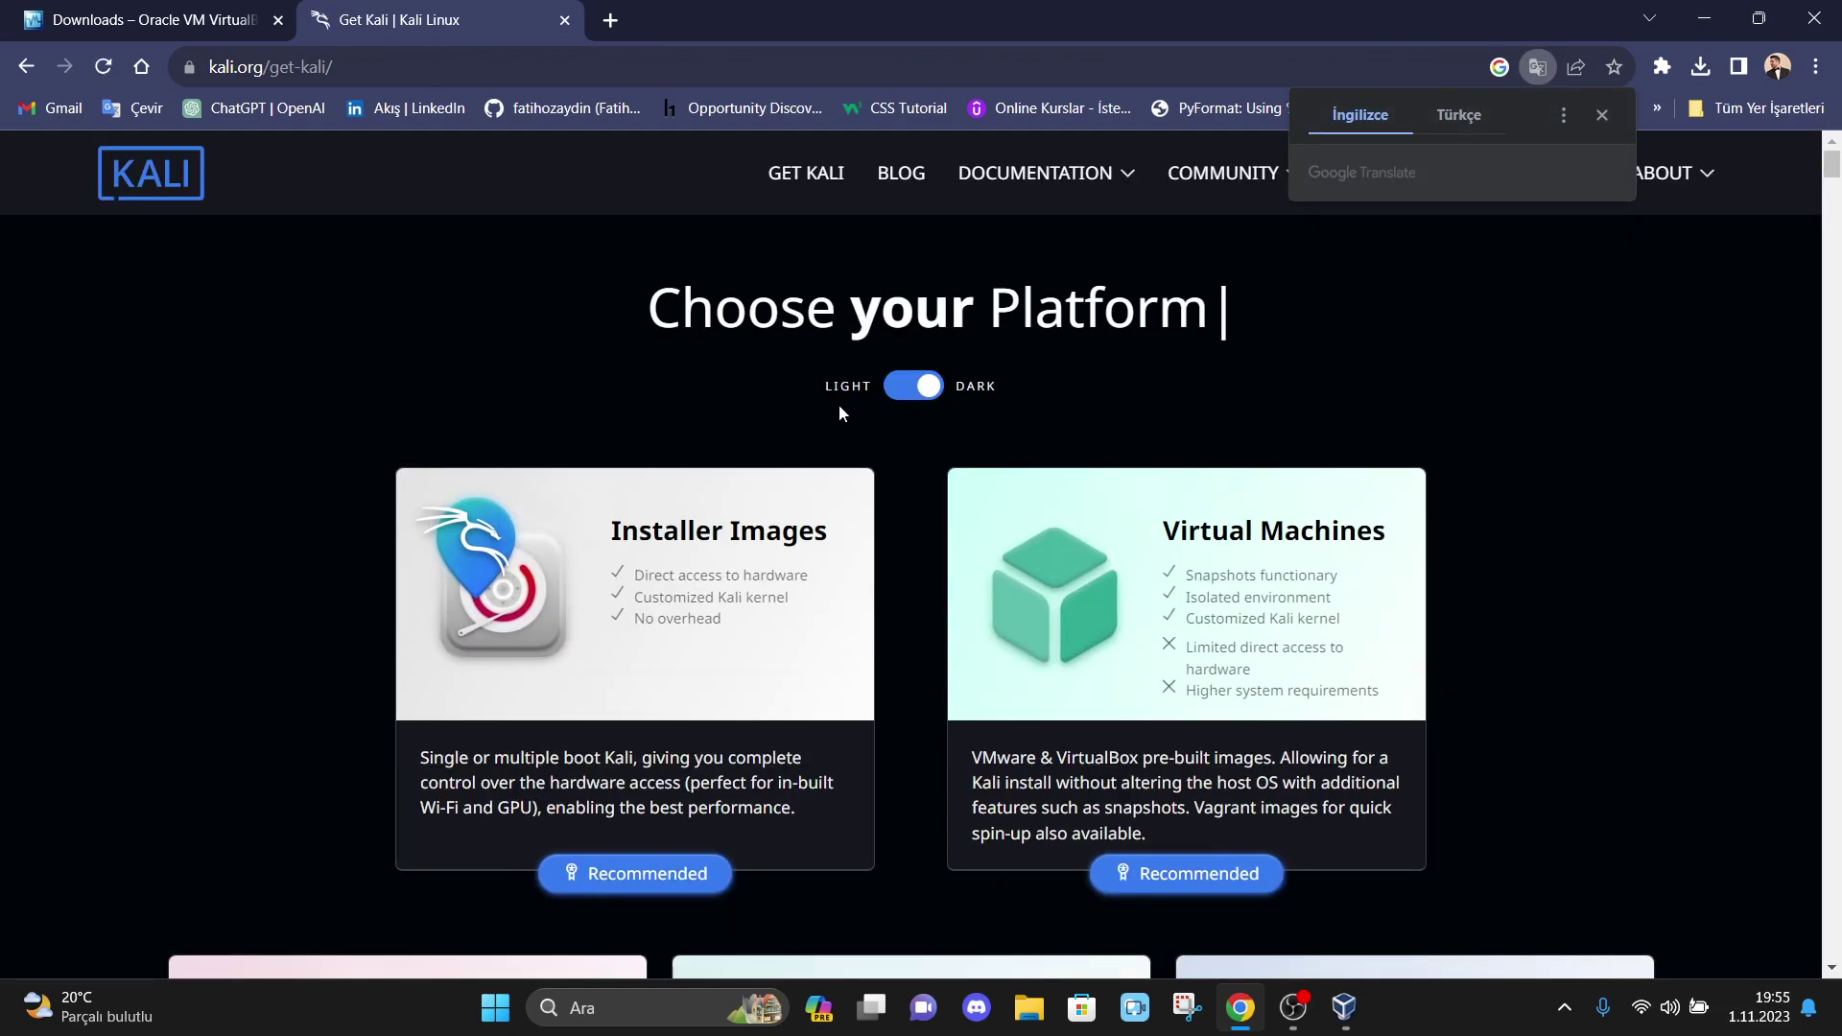
scroll(1516, 509, "down", 15)
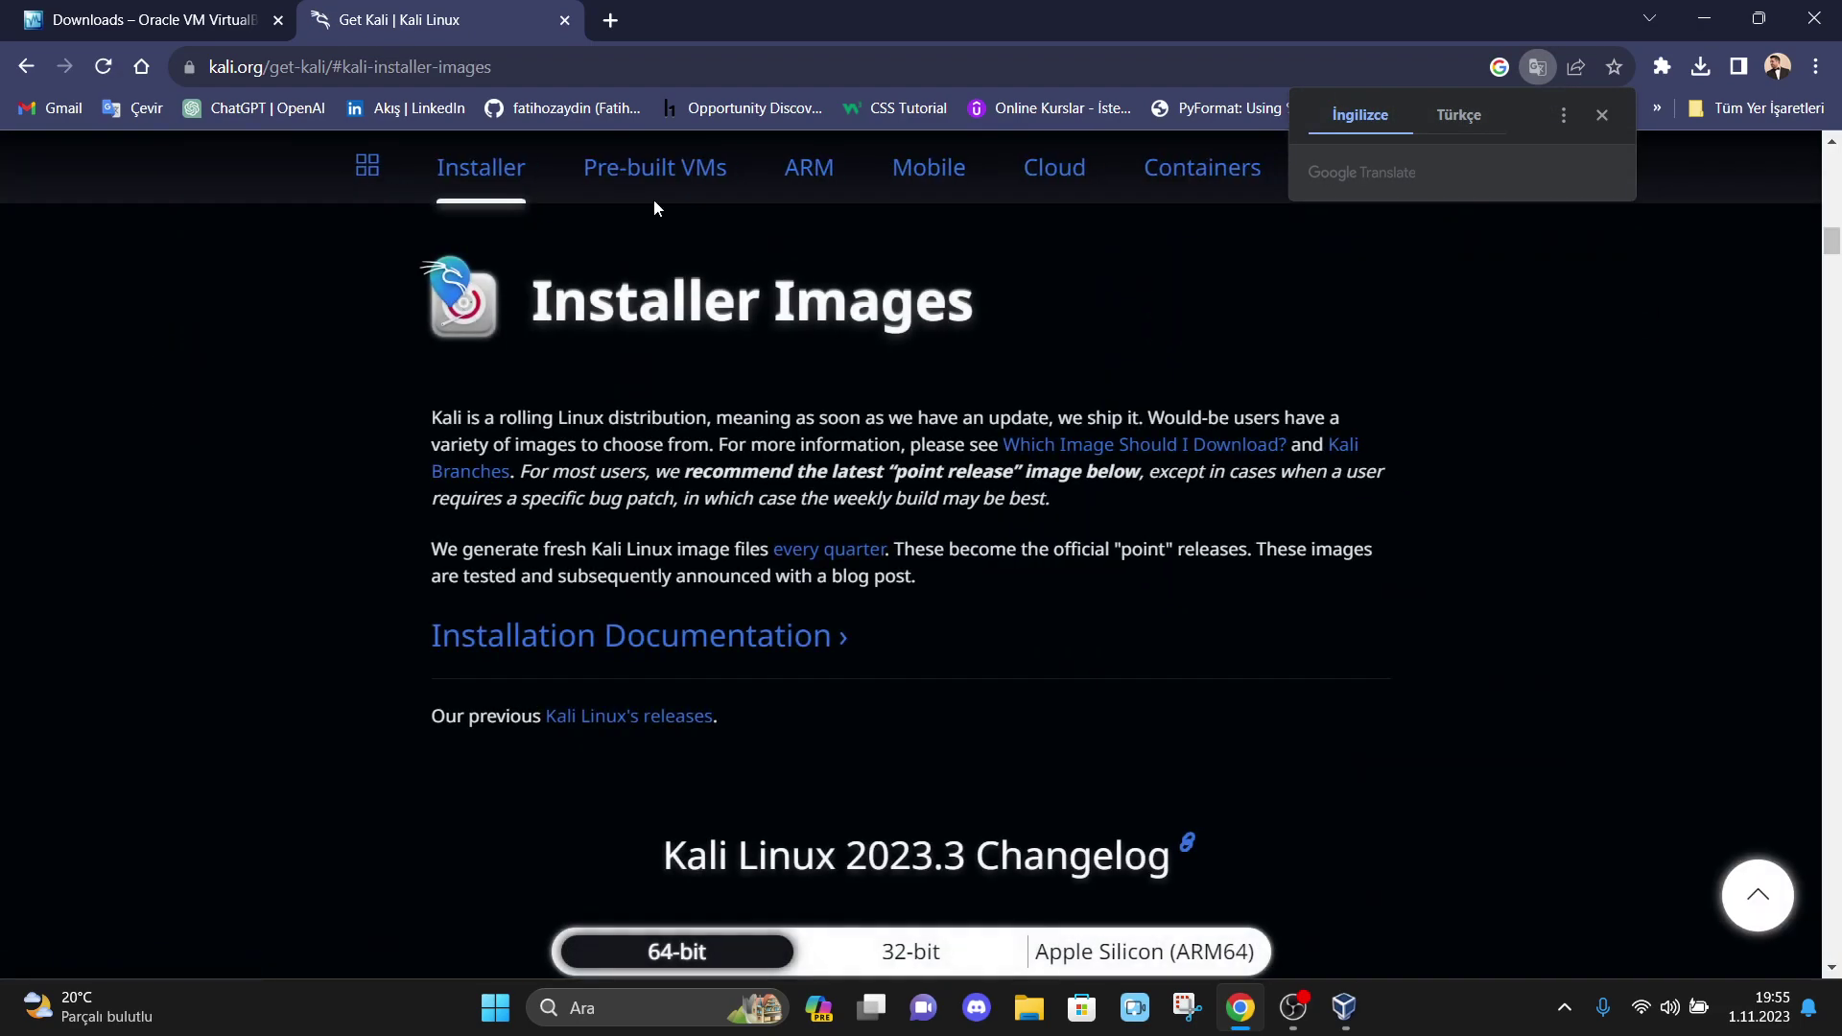
left_click(631, 173)
scroll(992, 291, "down", 3)
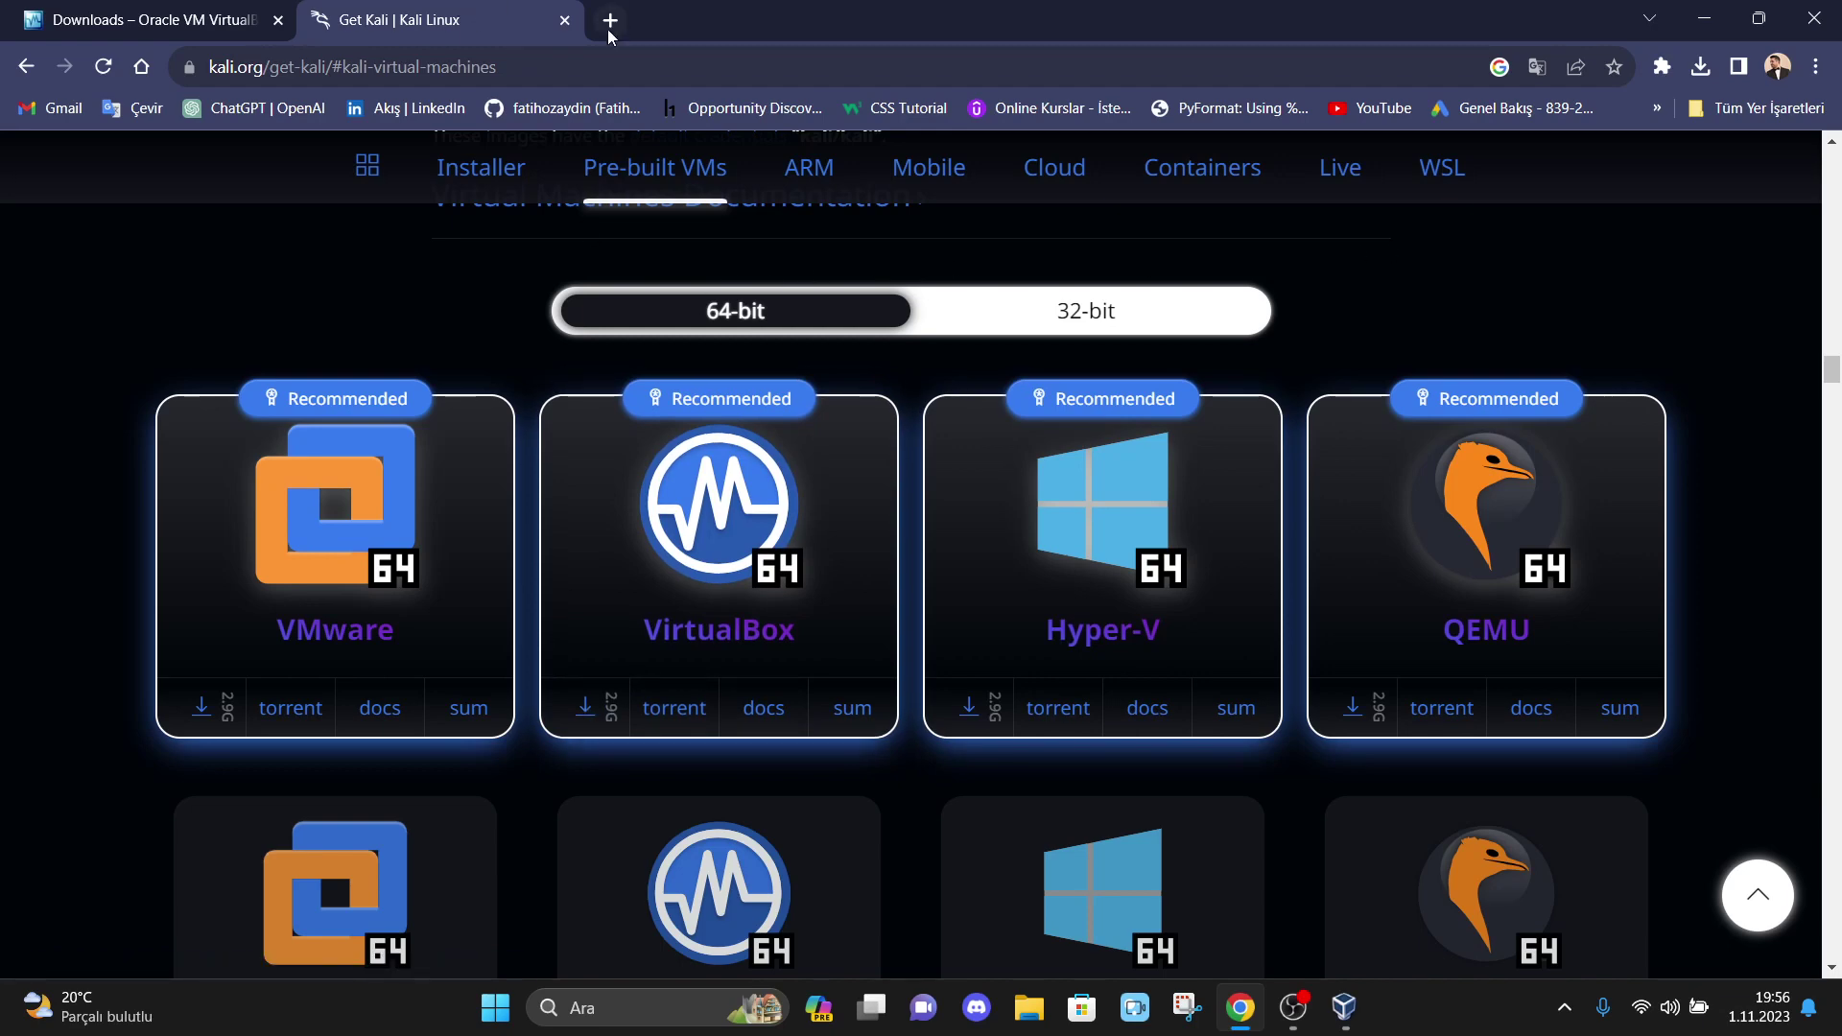
left_click(1704, 17)
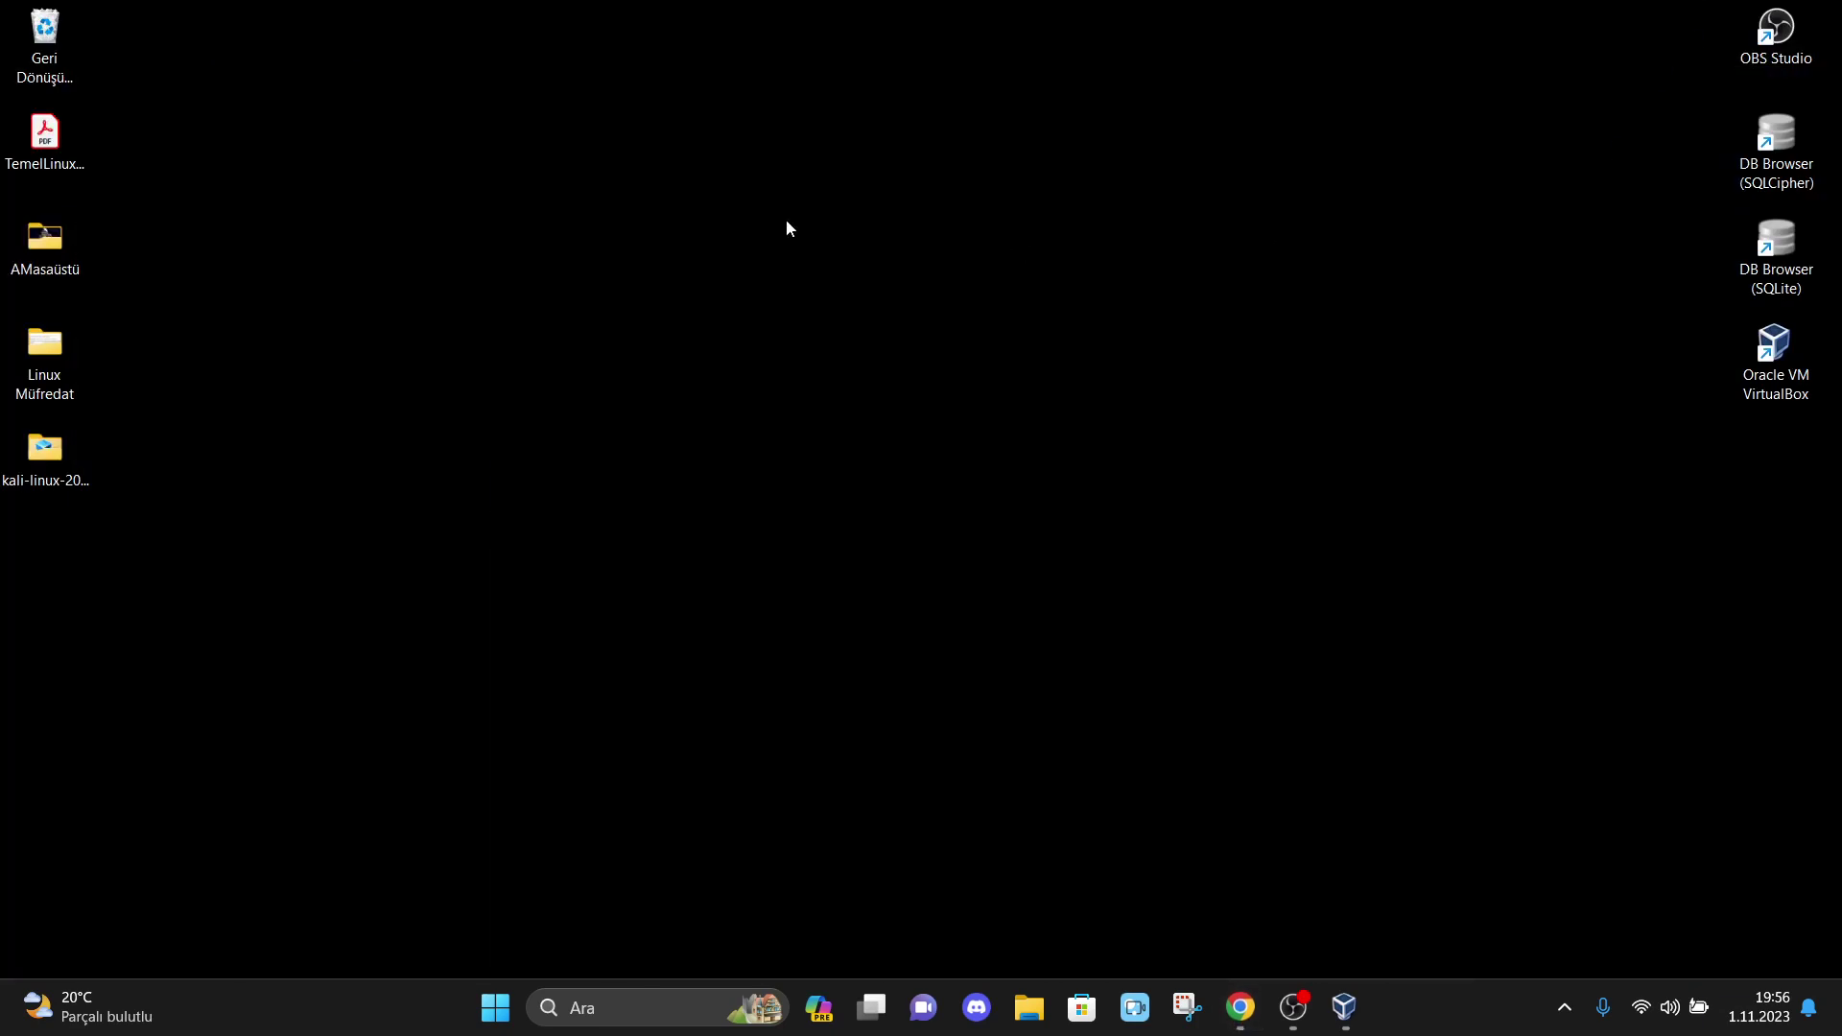
Check the five files in kali-linux-2023.3-virtualbox-amd64, close the folder, and restore VirtualBox Manager.
double_click(56, 458)
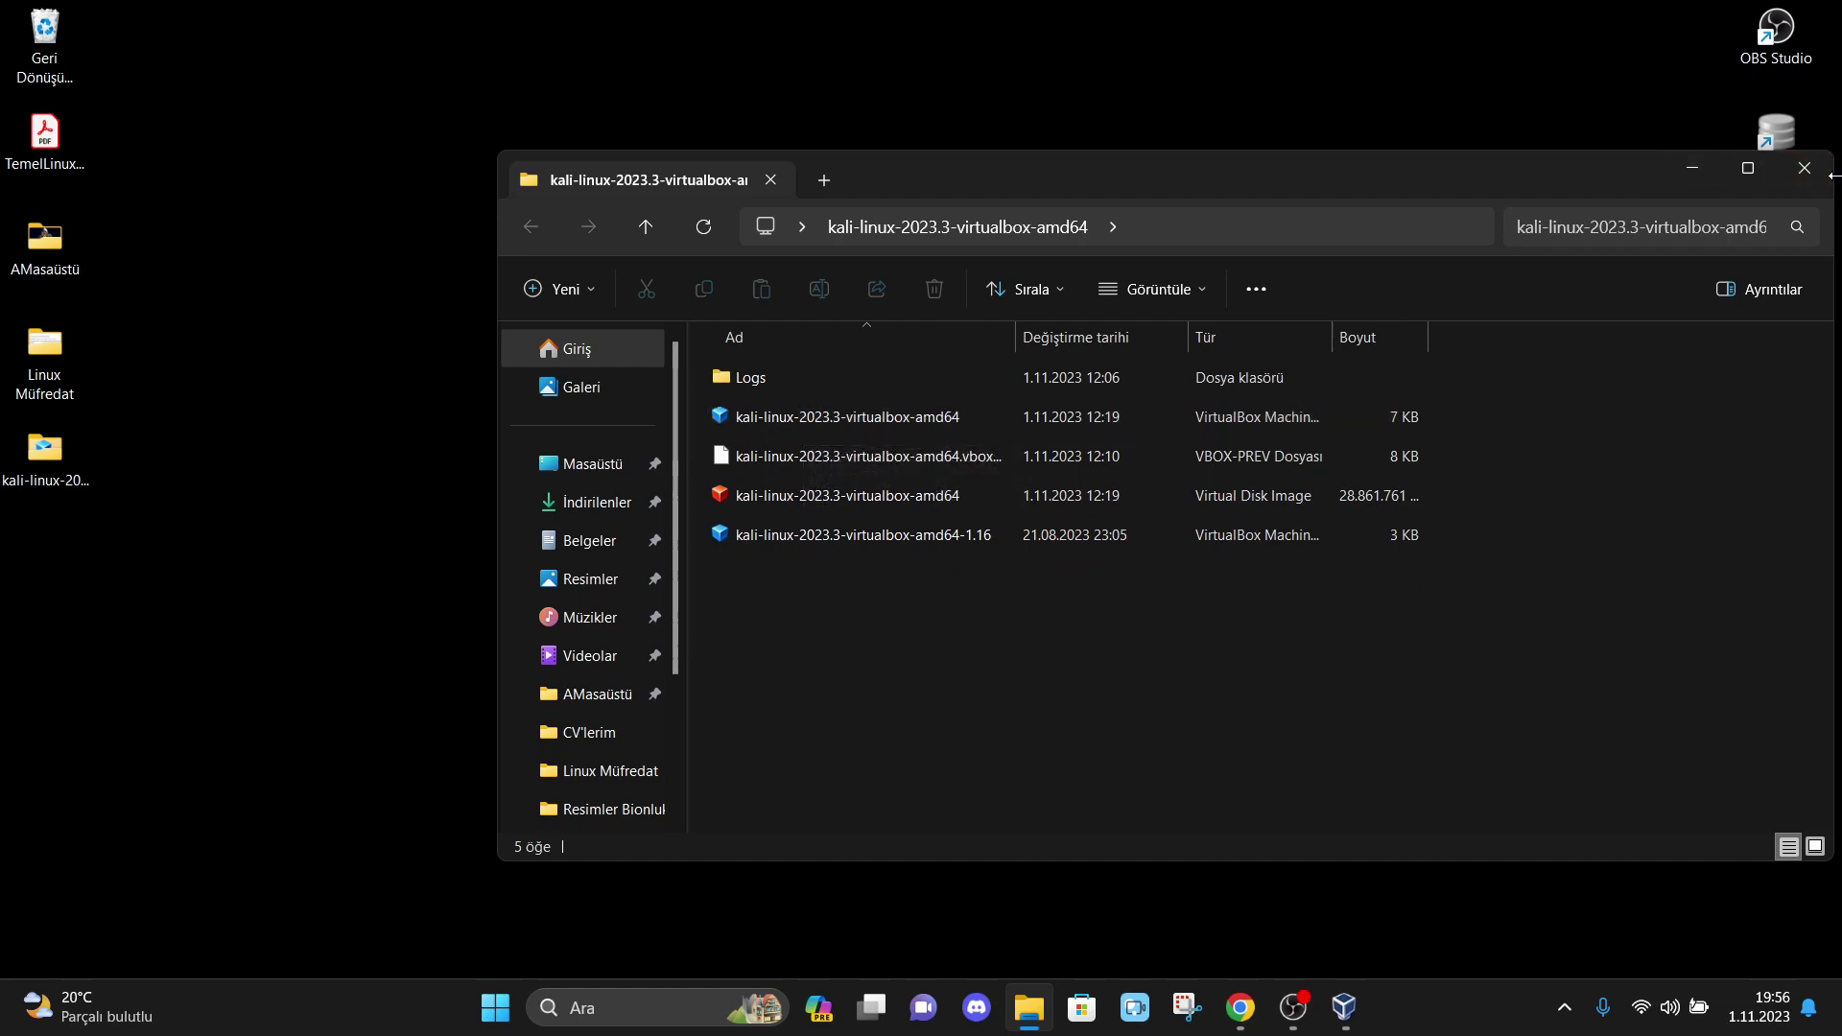
left_click(1804, 168)
left_click(1773, 354)
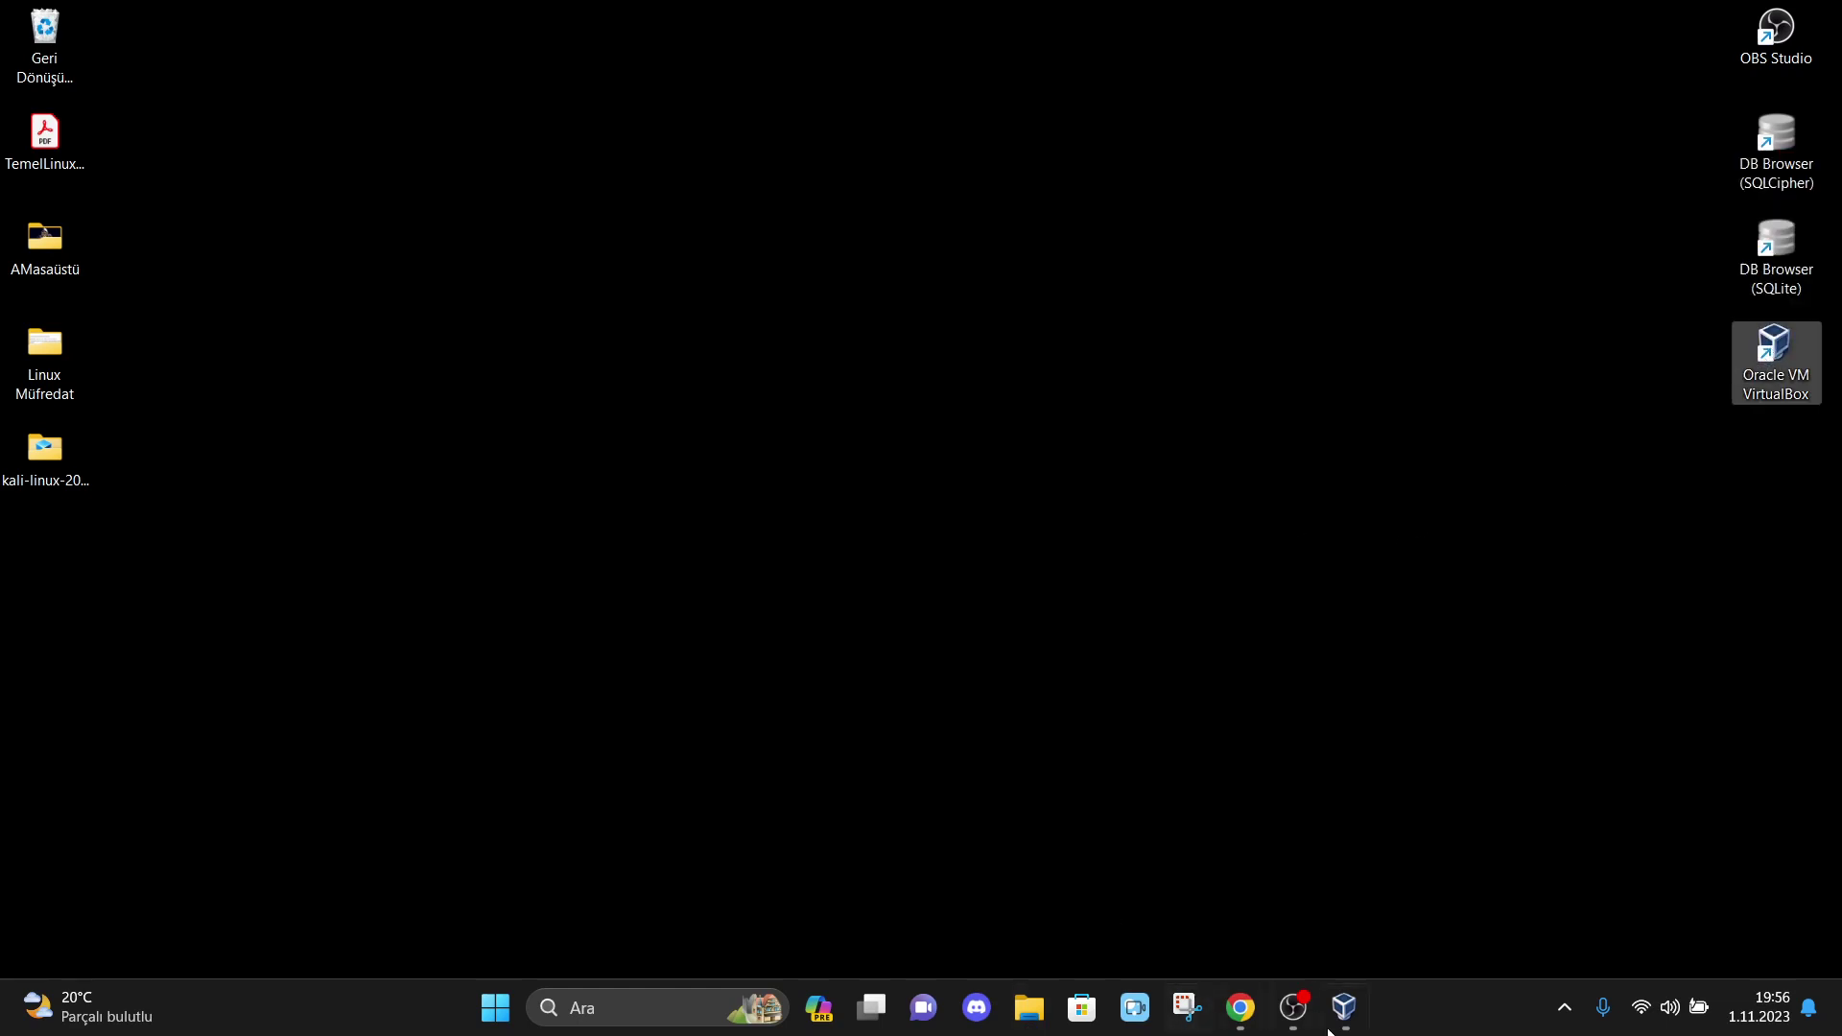
left_click(1332, 1027)
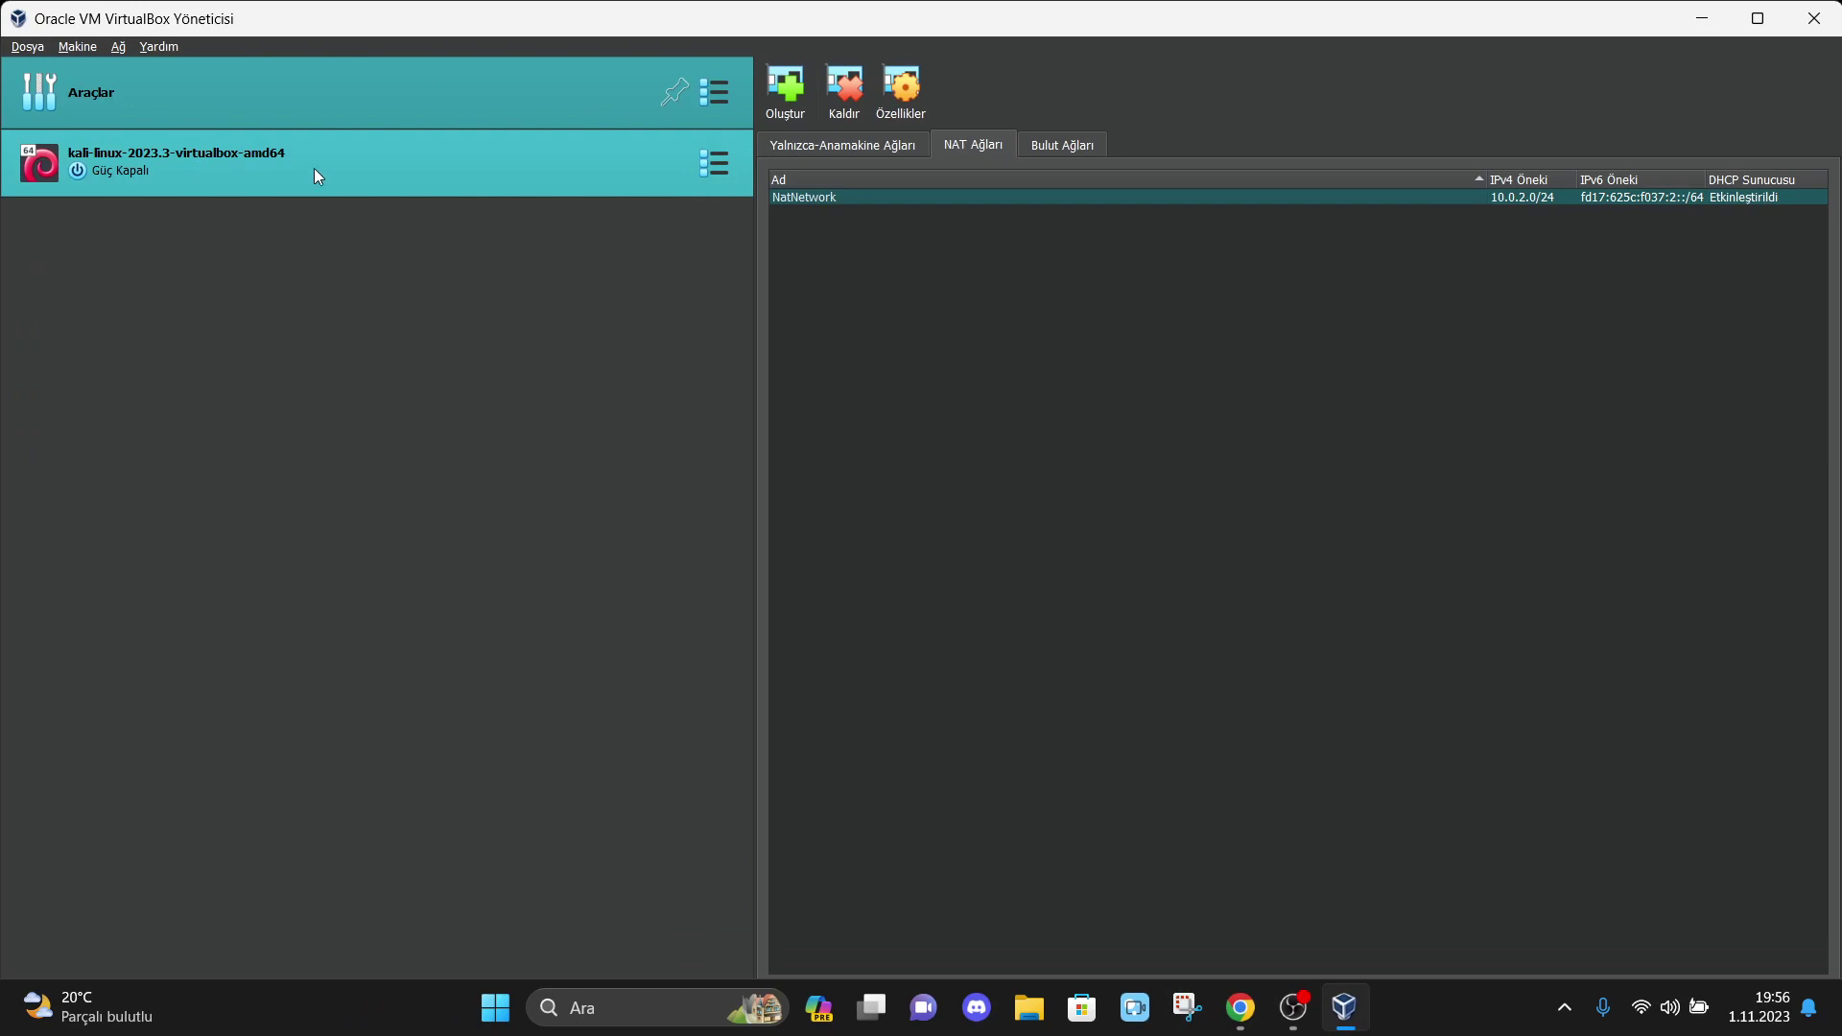
Select kali-linux-2023.3-virtualbox-amd64 and open its Ayarlar (Settings) dialog.
left_click(232, 183)
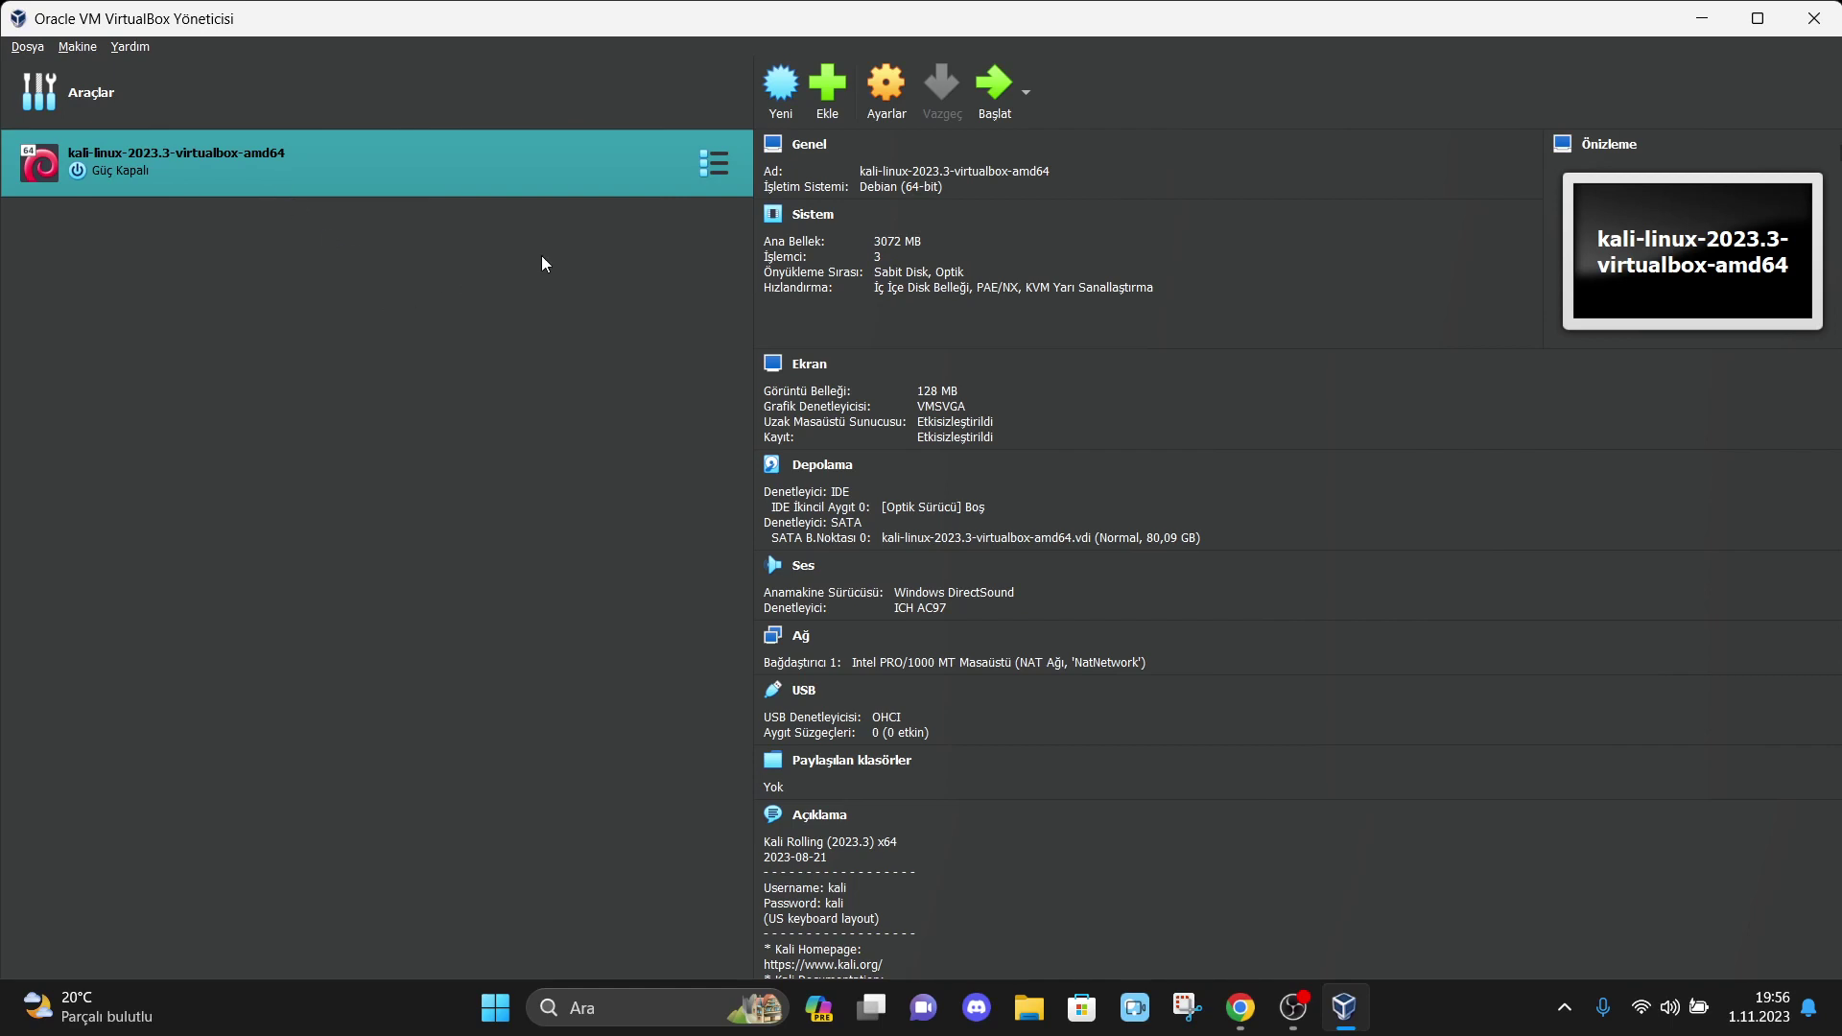
left_click(885, 109)
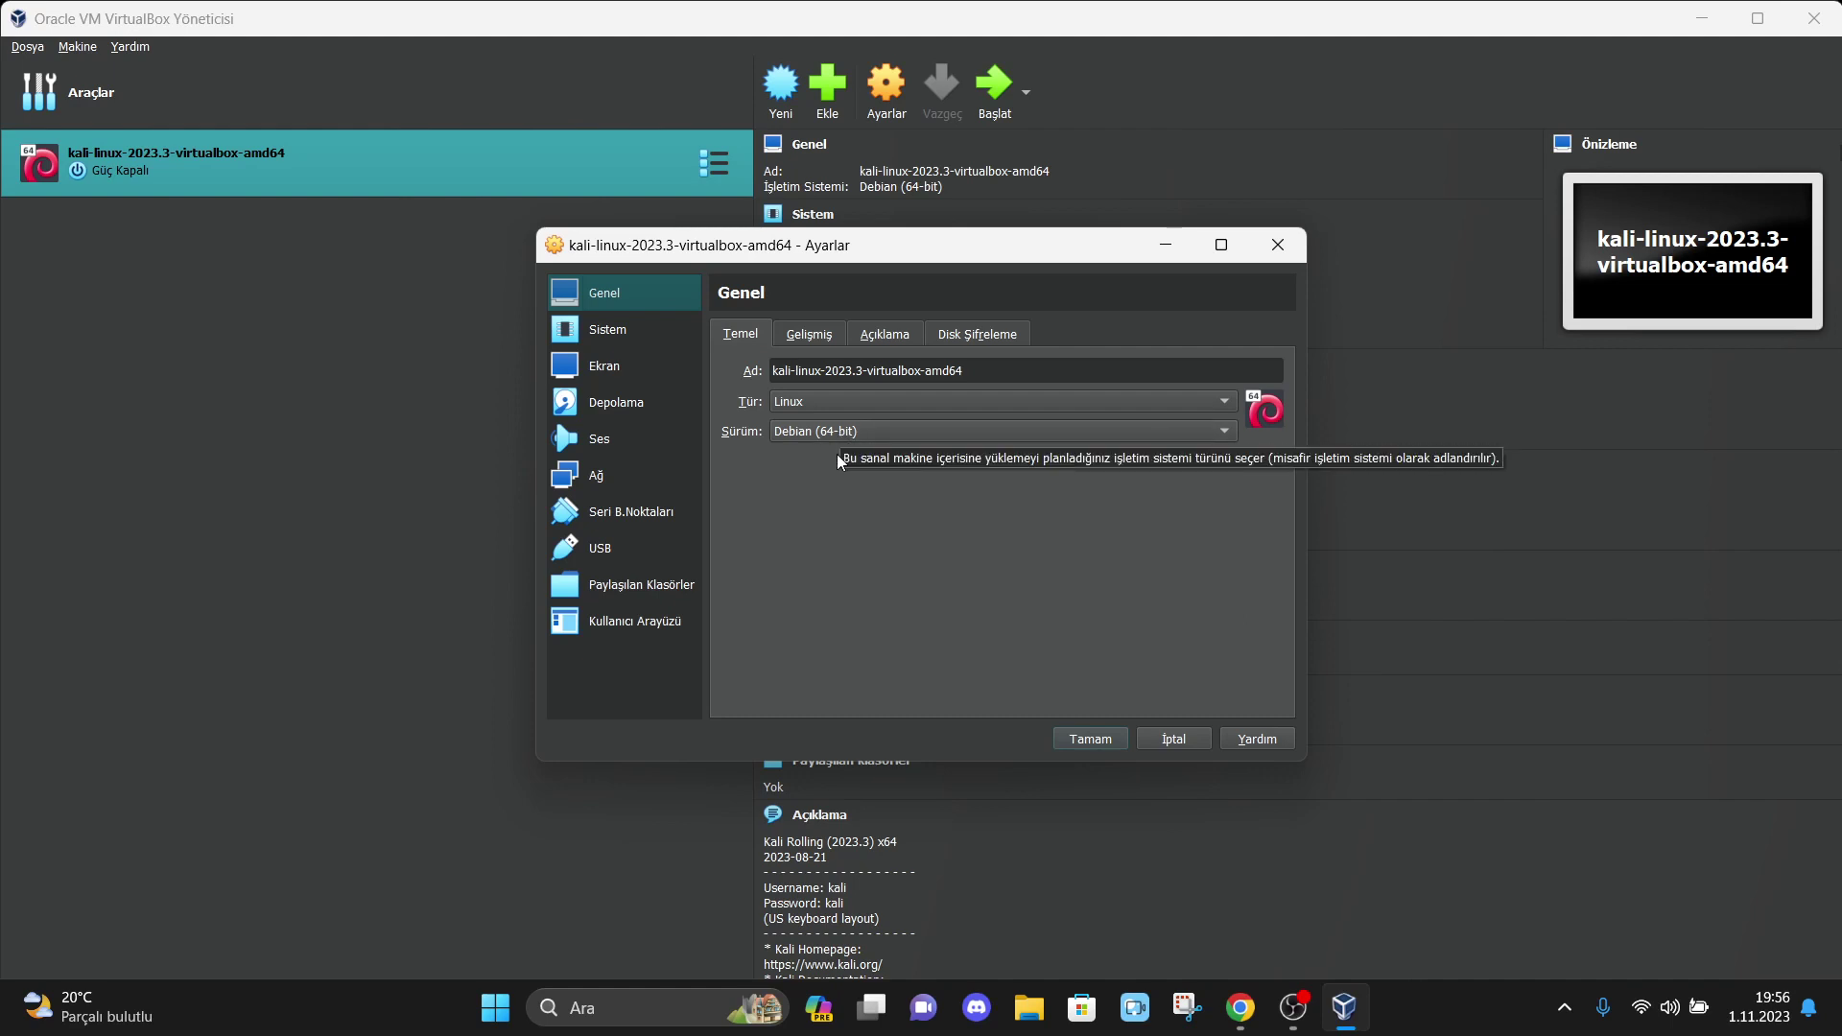
Confirm the Debian (64-bit) version and read the description, then view the System page's 3072 MB memory.
left_click(849, 431)
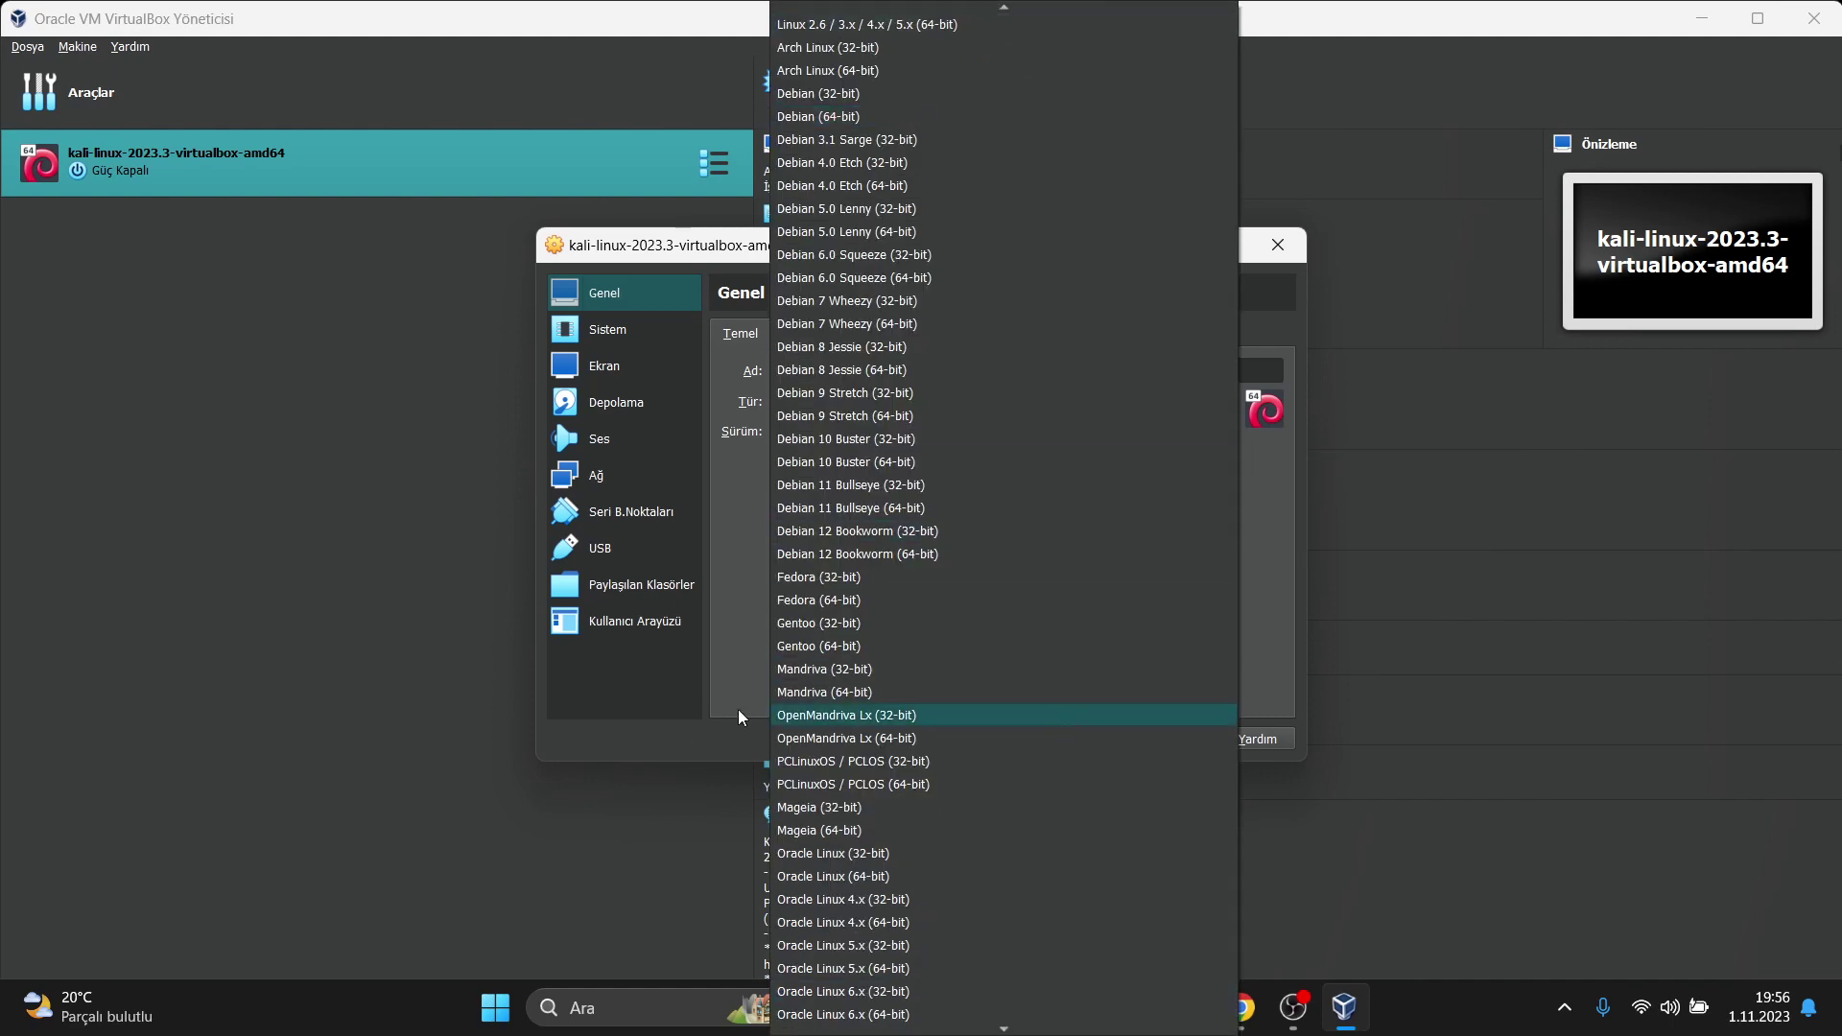
left_click(1287, 540)
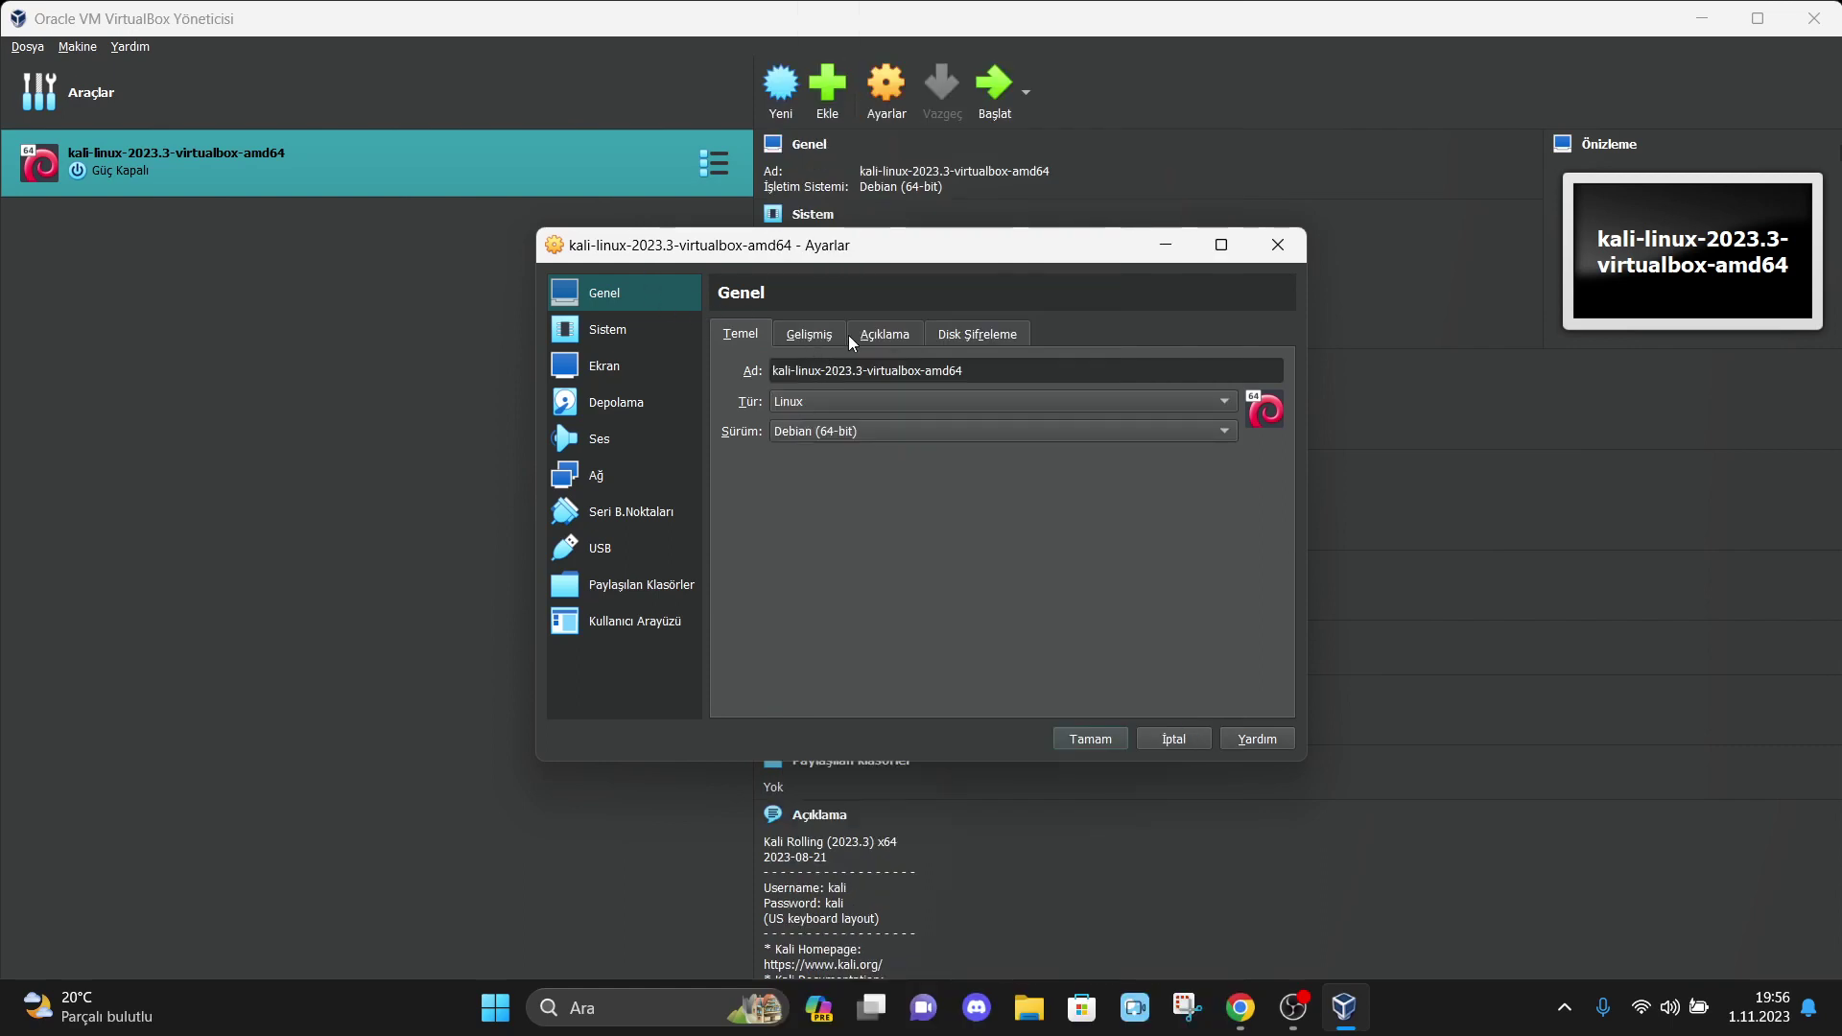
left_click(882, 335)
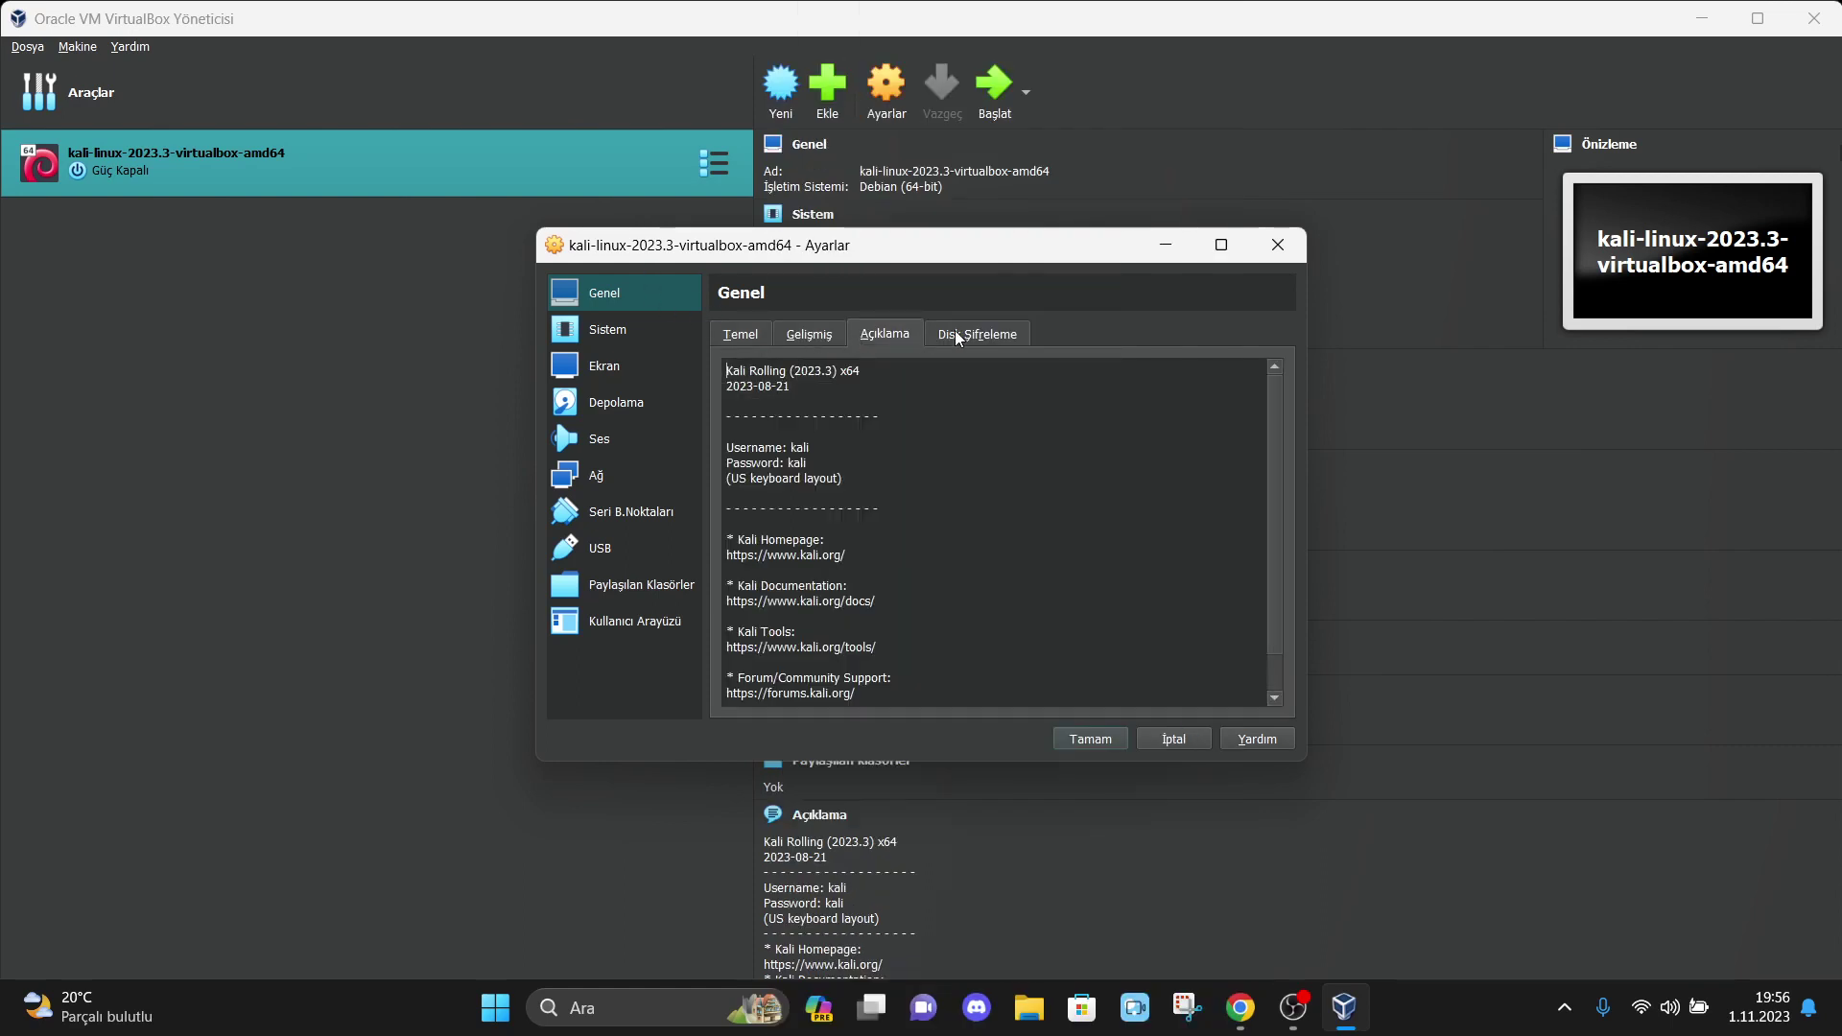
left_click(610, 330)
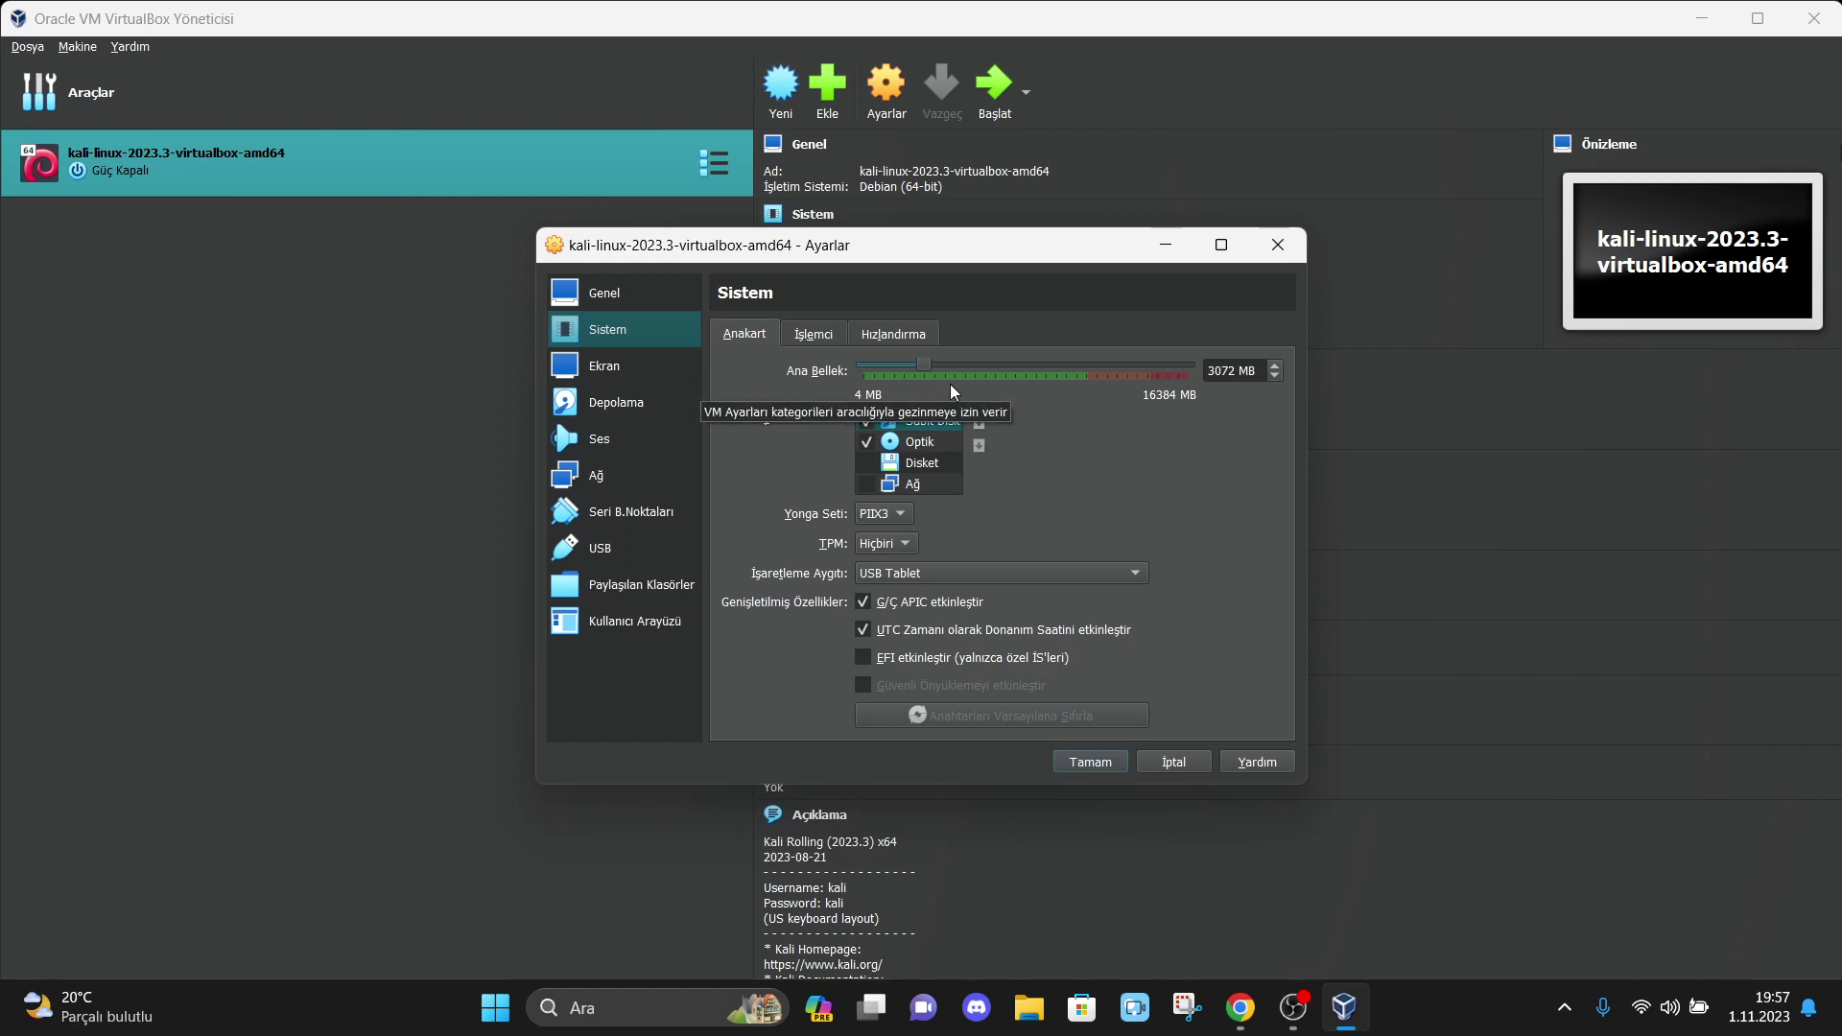
Review the 3 processors, then the display, storage, audio and network settings pages.
left_click(817, 338)
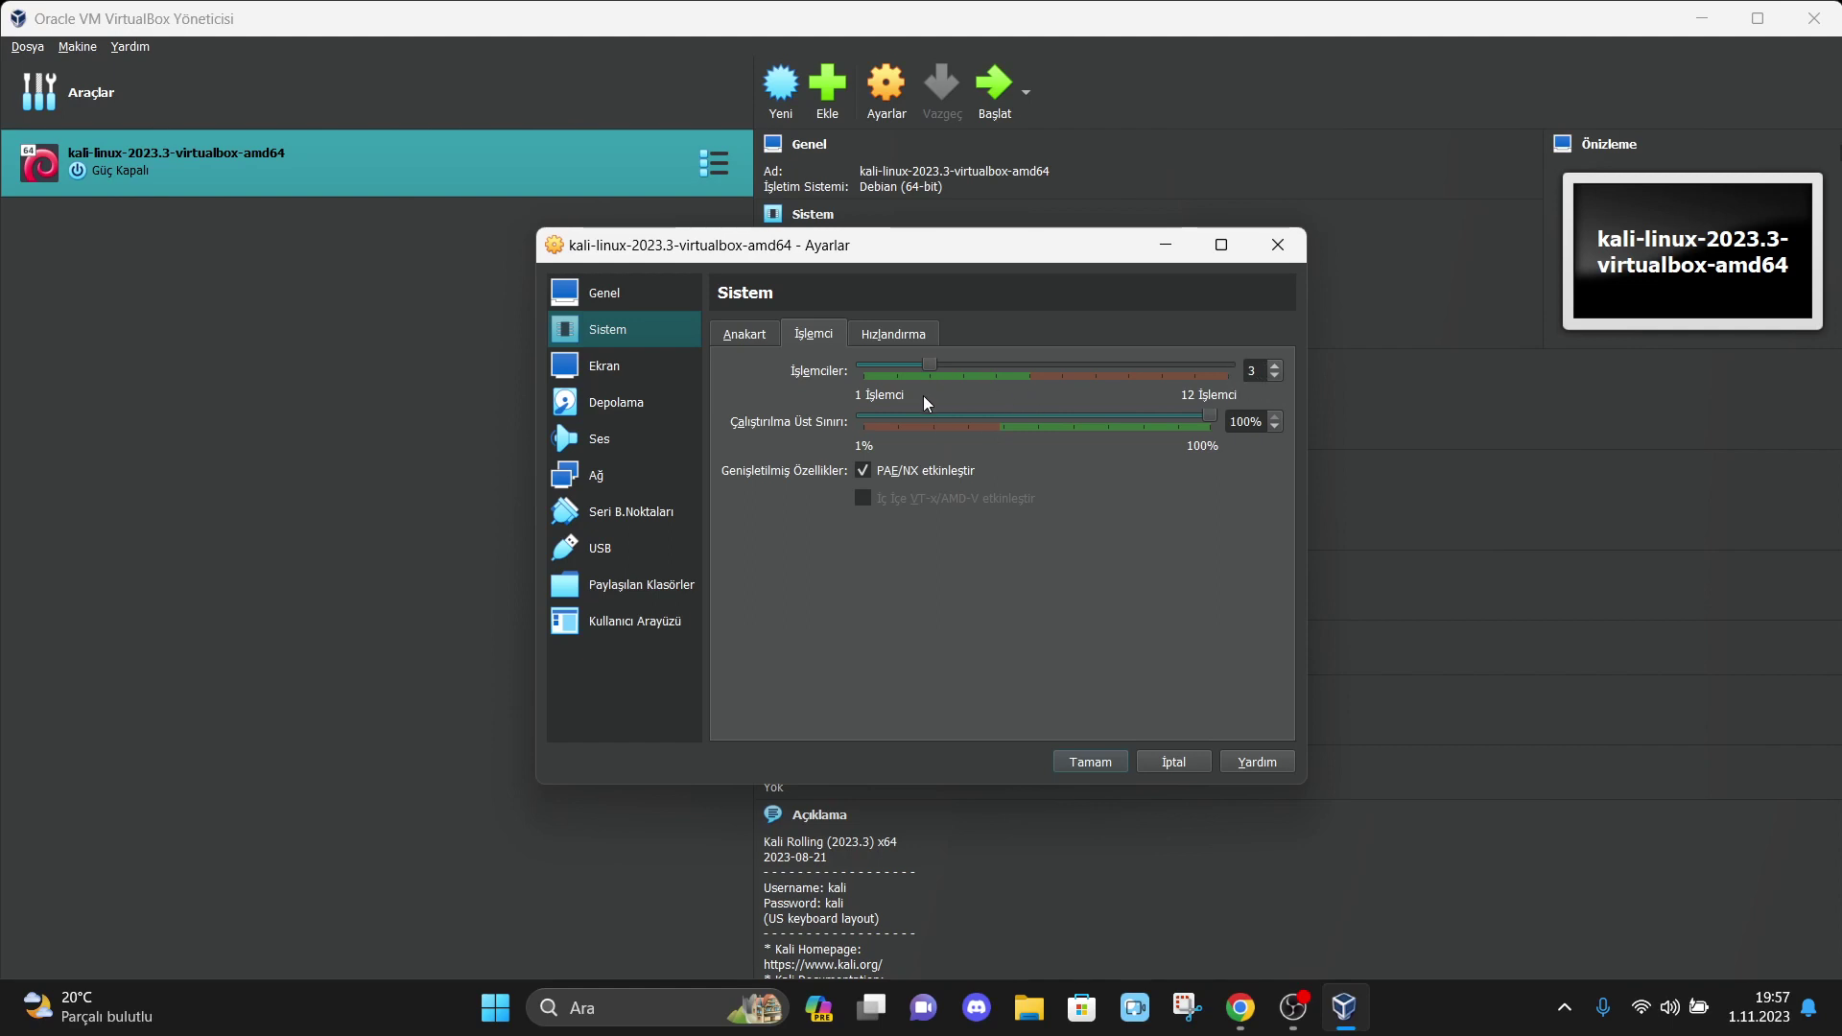
left_click(636, 373)
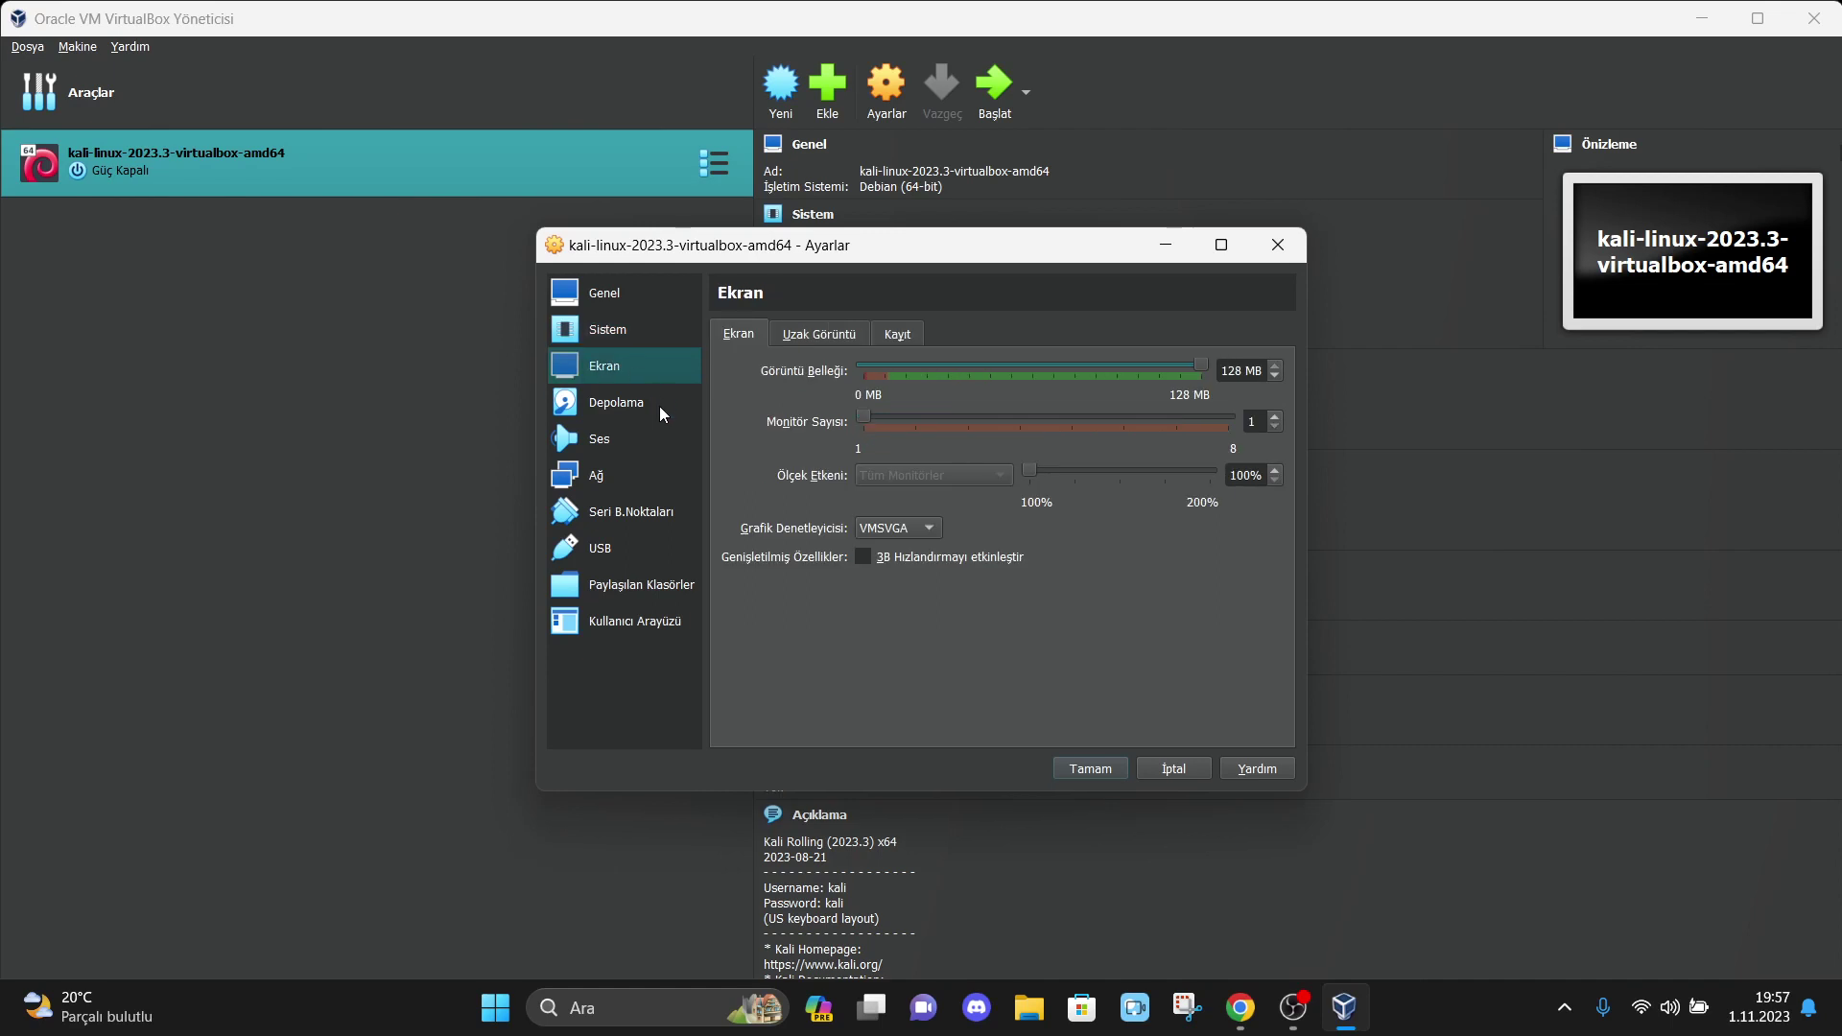
left_click(659, 404)
left_click(659, 441)
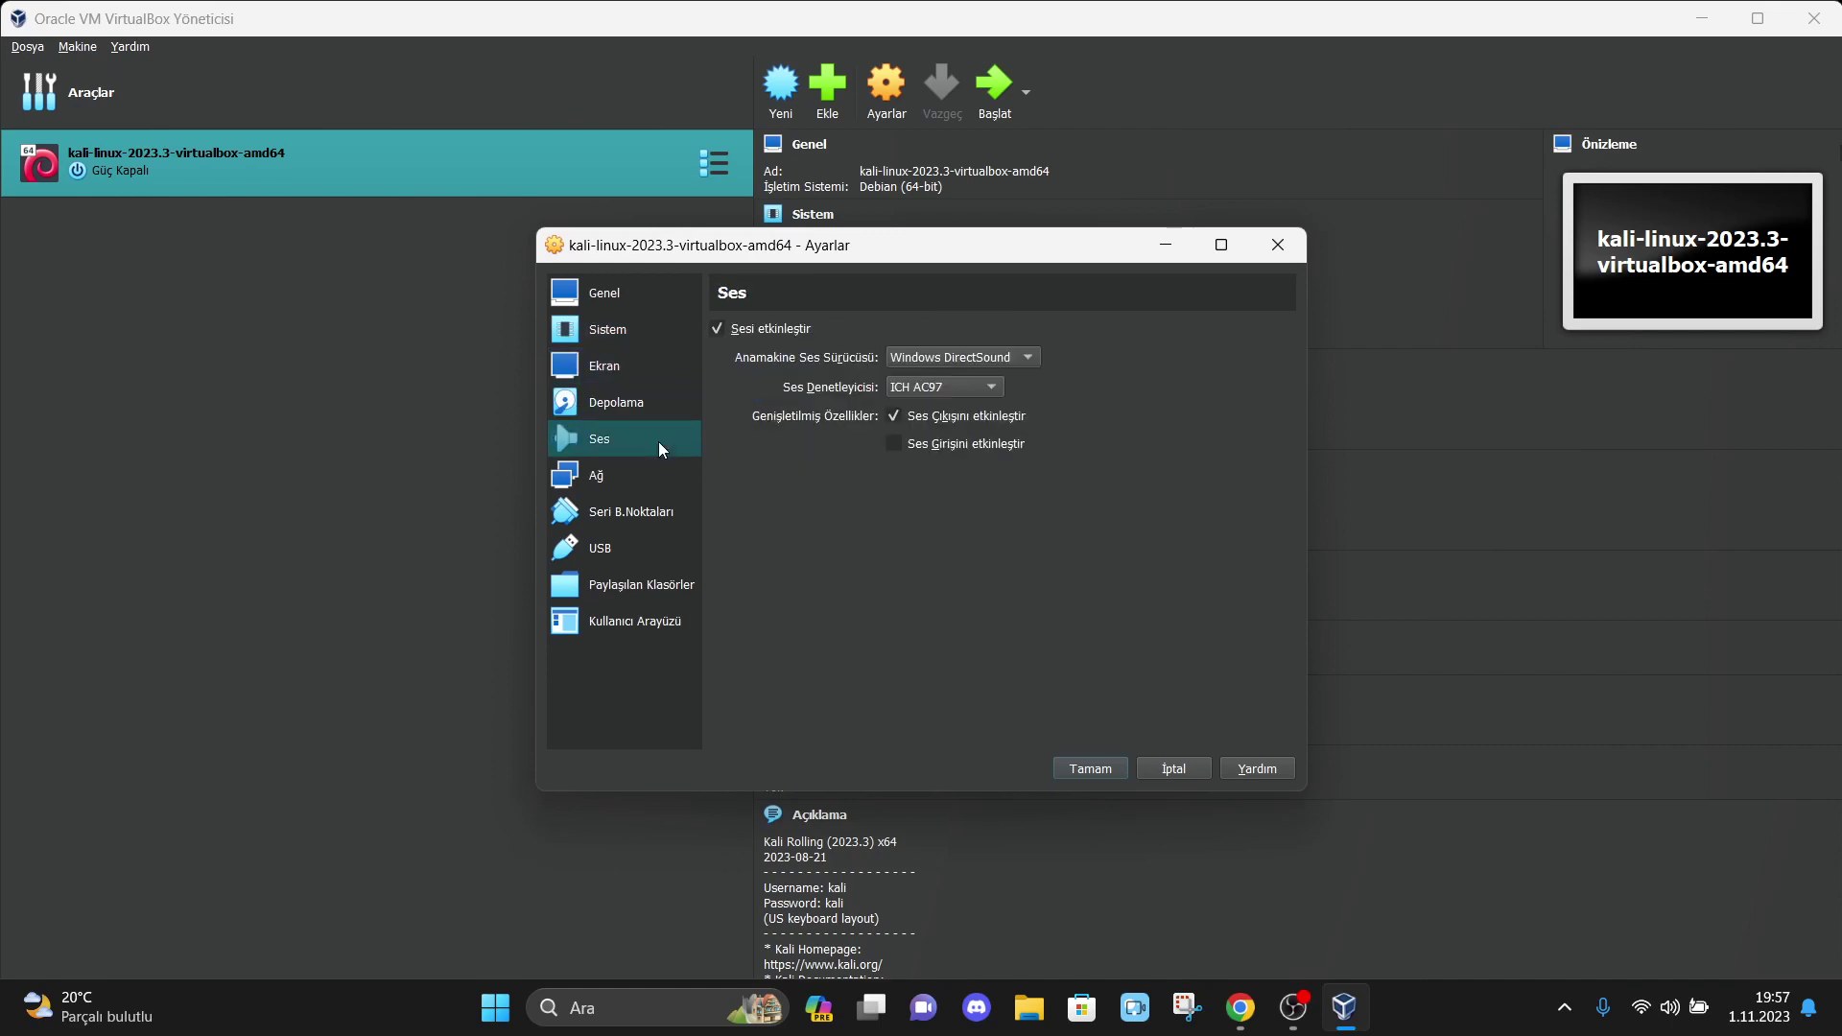
left_click(657, 472)
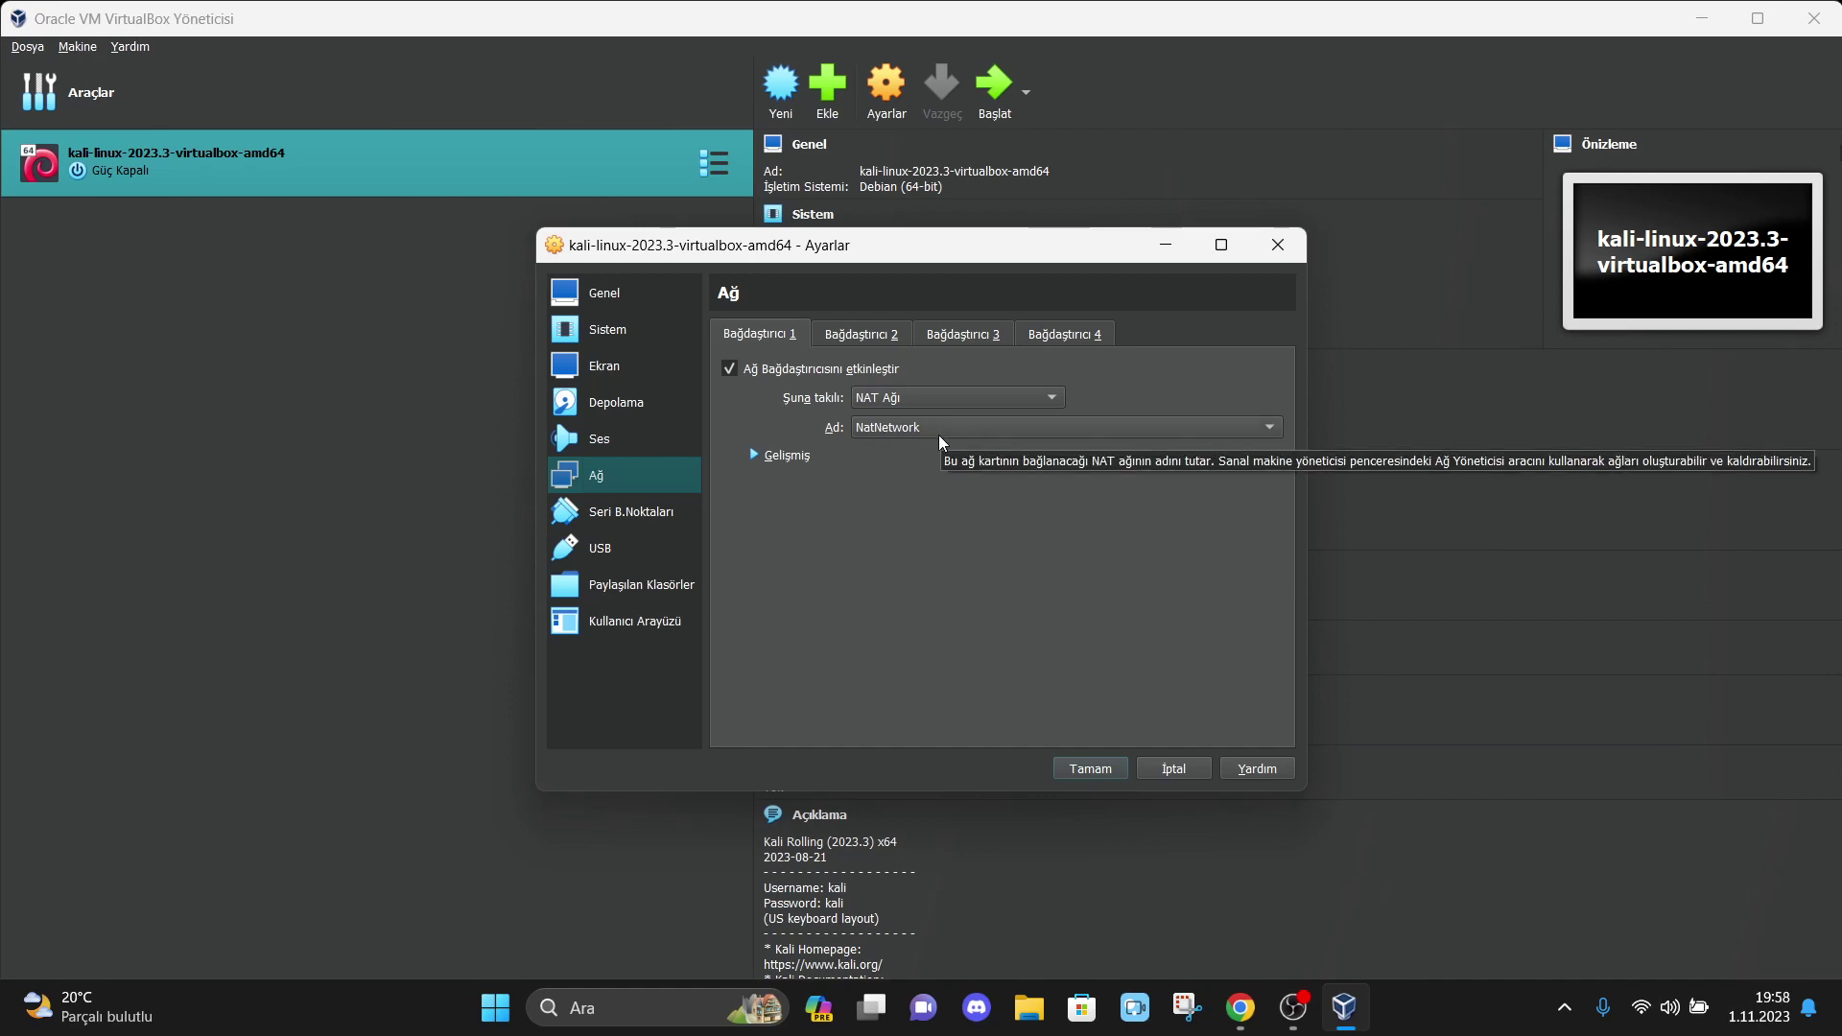
Keep Adapter 1 attached to NAT Ağı 'NatNetwork' and save the settings.
left_click(950, 397)
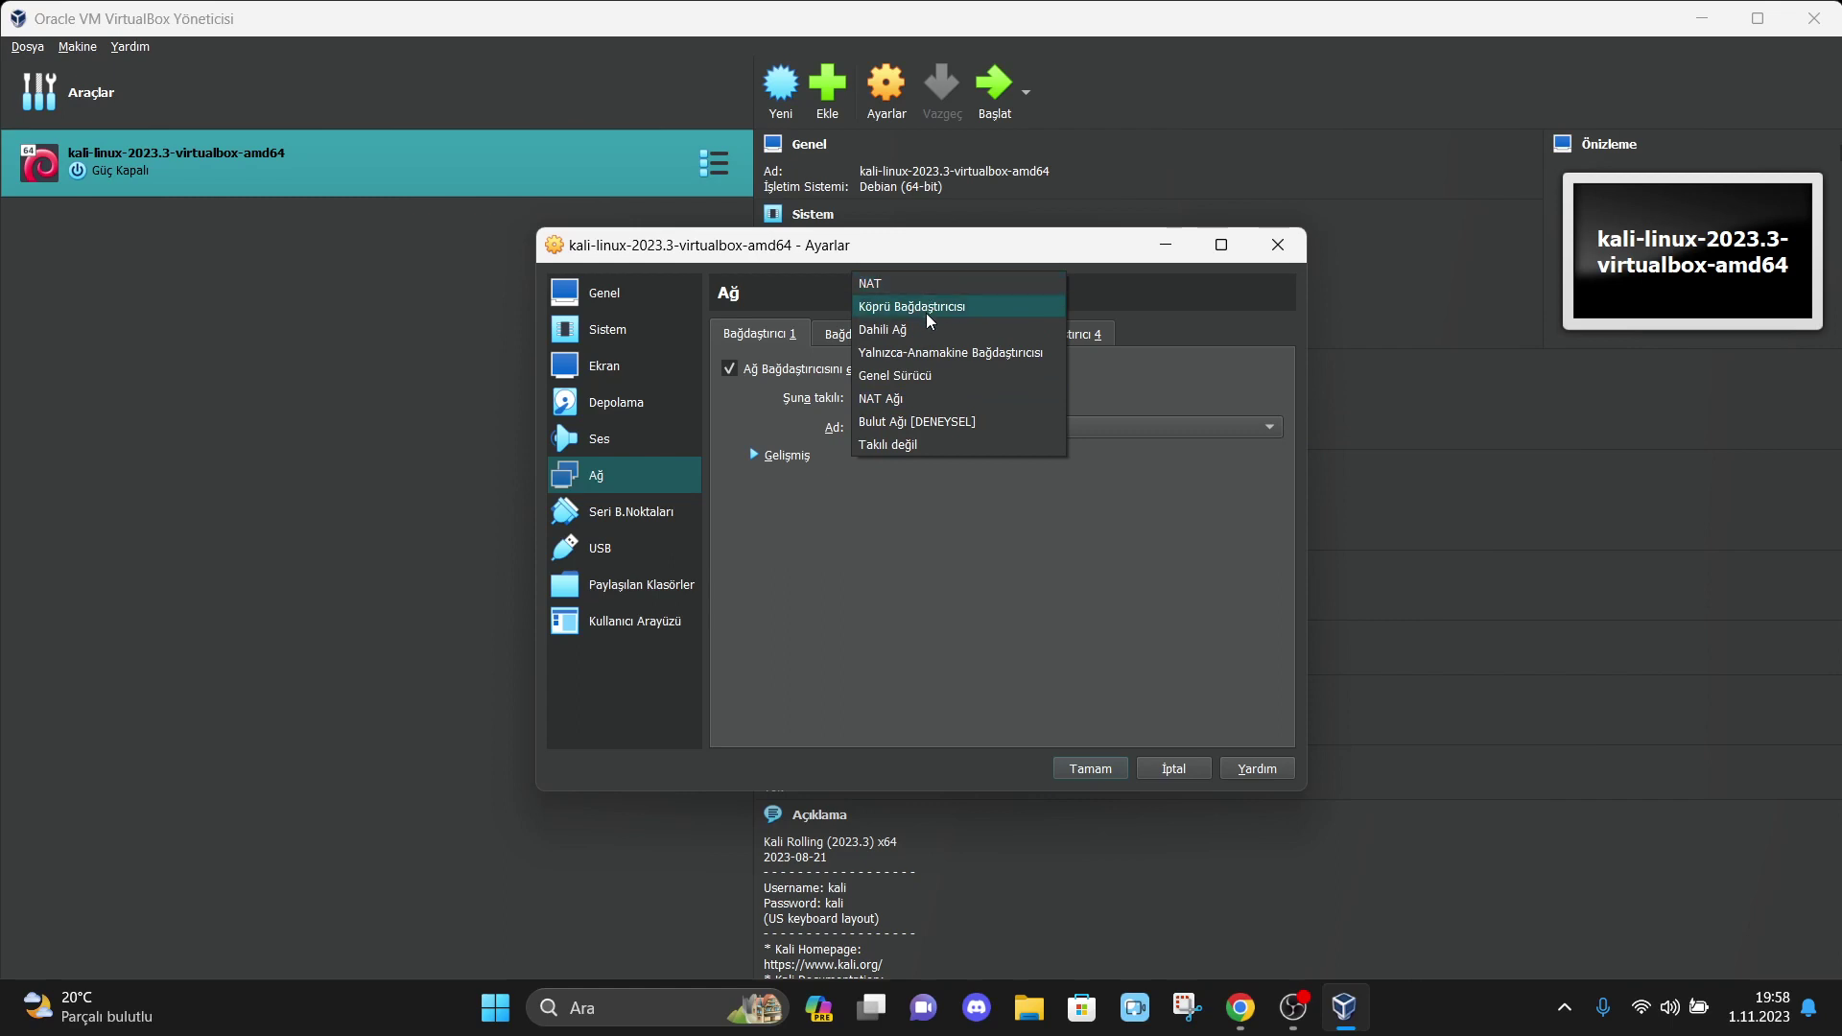
left_click(958, 578)
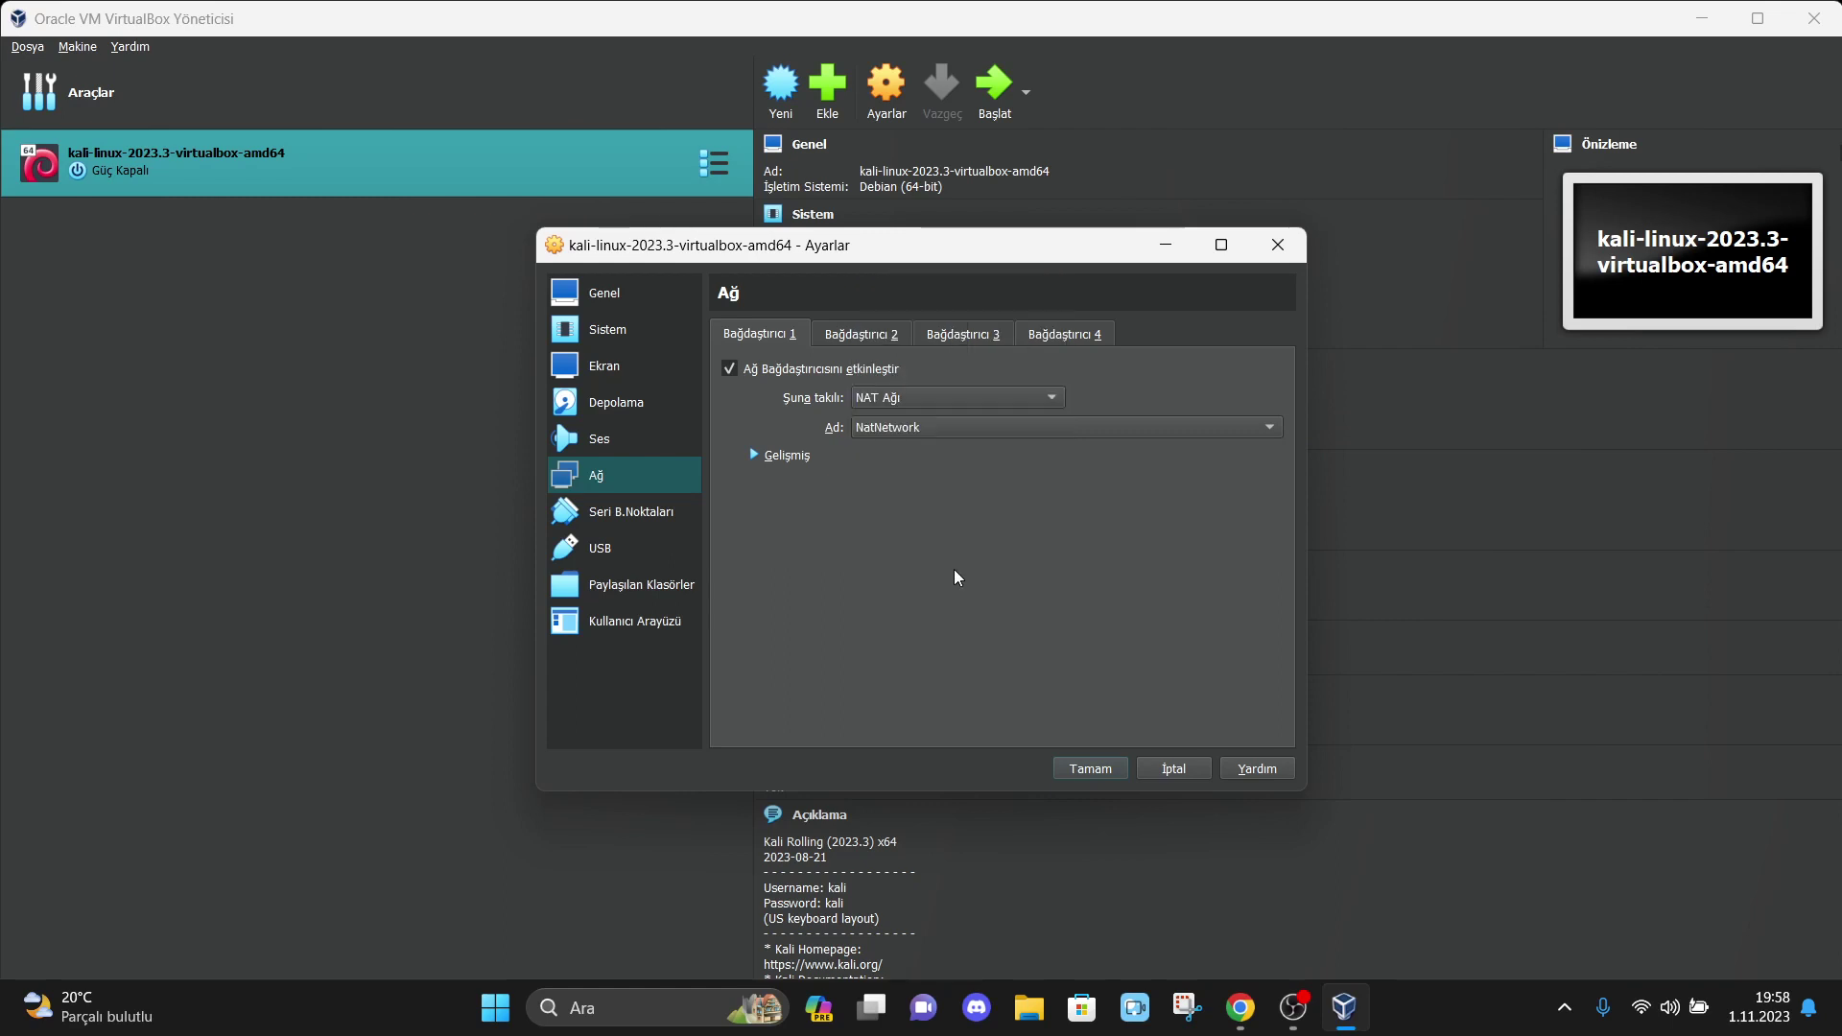
left_click(1099, 769)
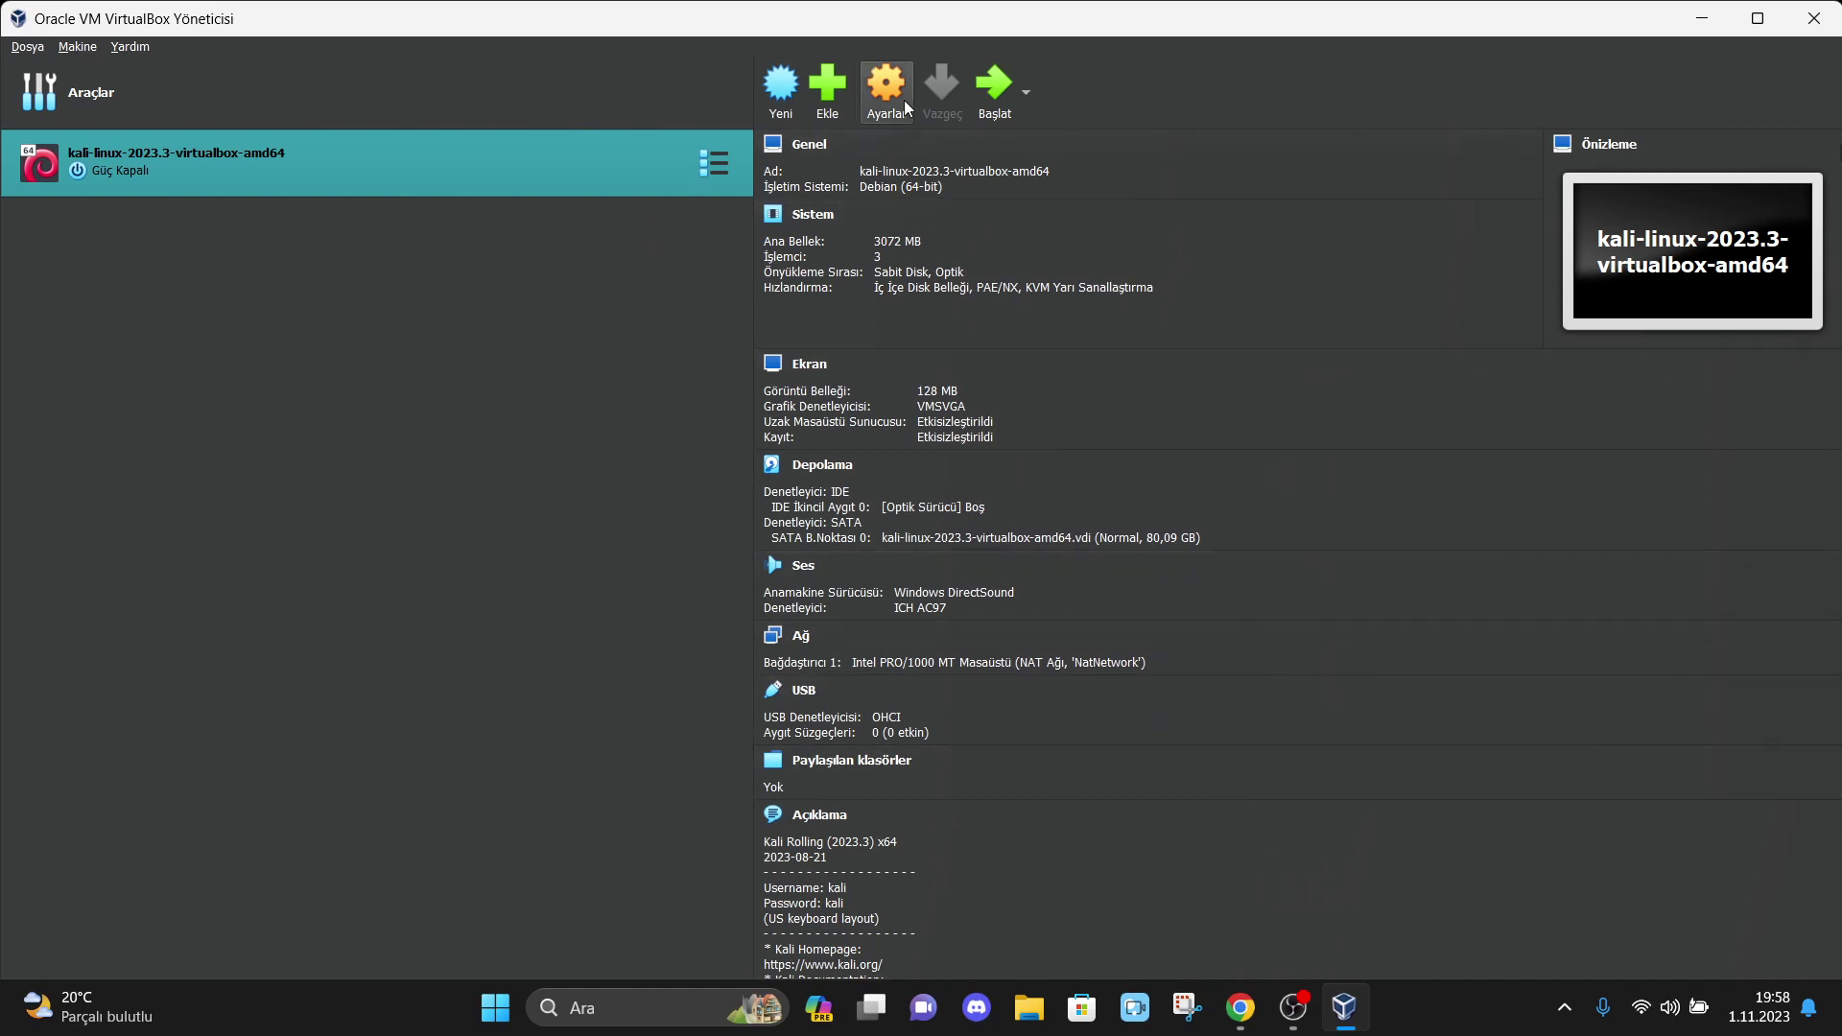
Start the kali-linux-2023.3-virtualbox-amd64 VM and let it reach the Kali login screen.
left_click(988, 97)
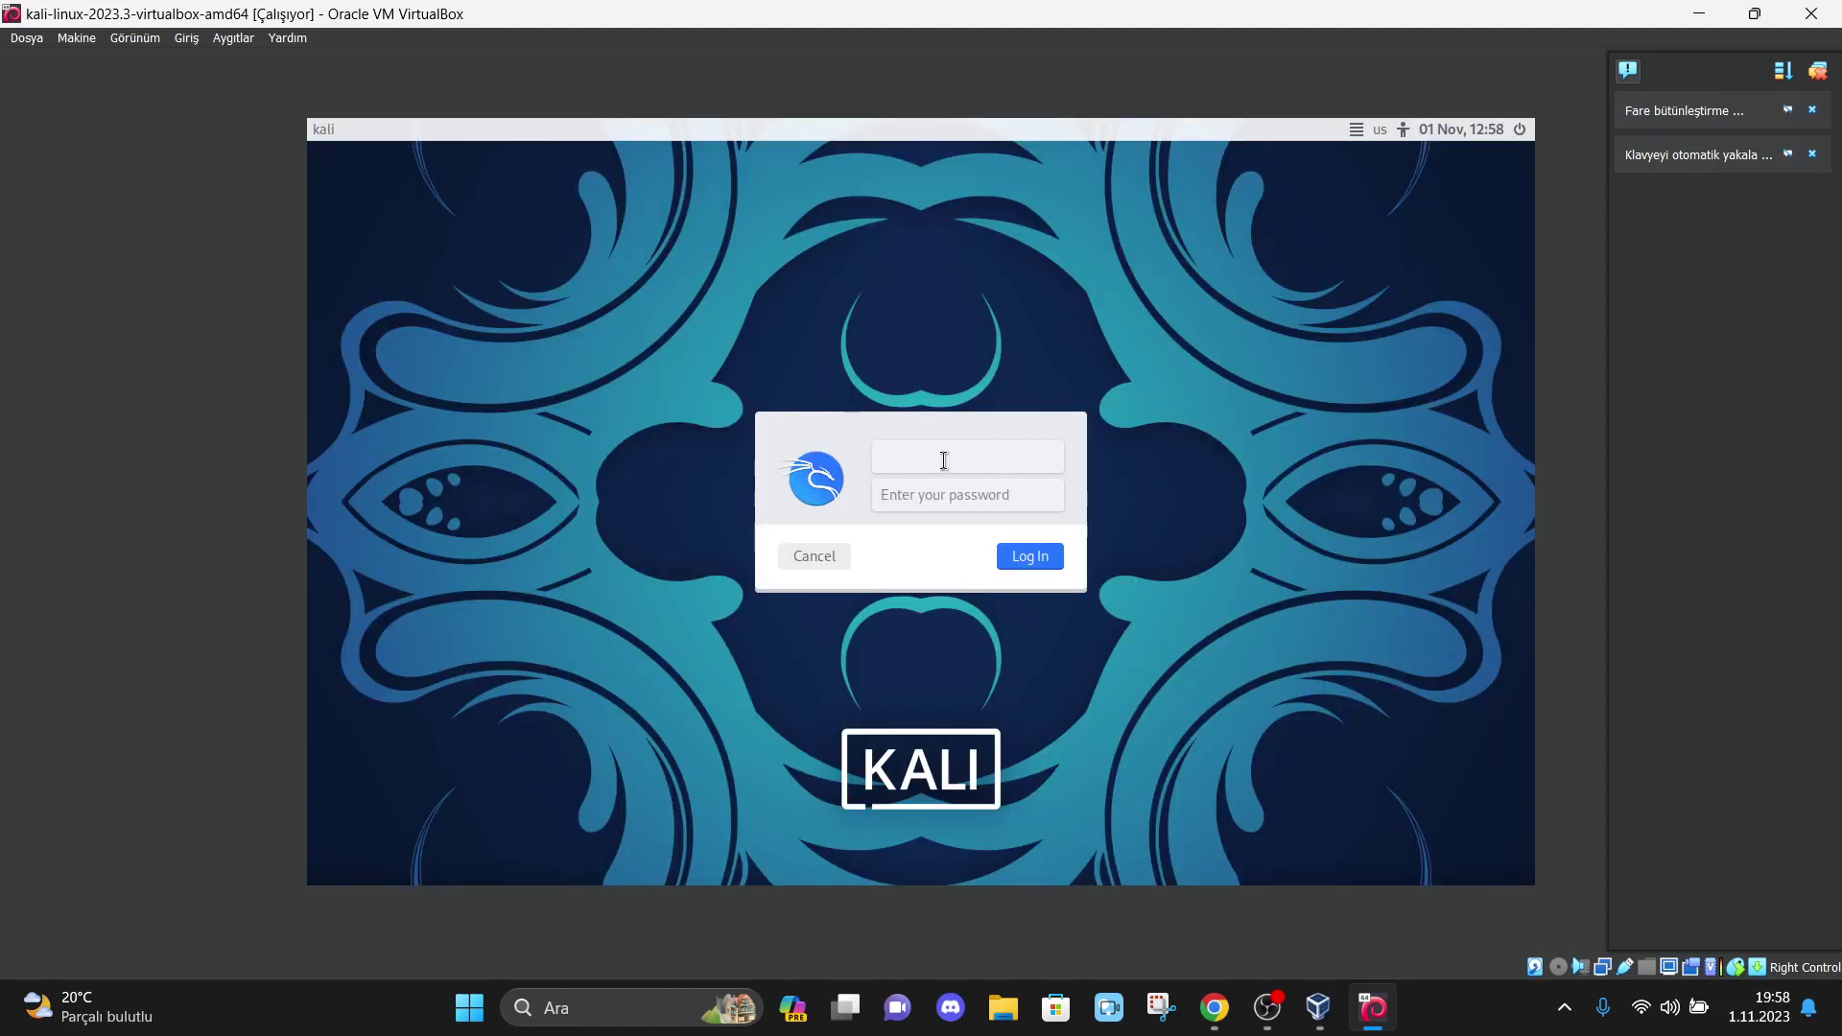
Log in to Kali as the kali user with the account password to reach the Xfce desktop.
type("ka")
key("Tab")
key("BackSpace")
key("BackSpace")
key("BackSpace")
key("Return")
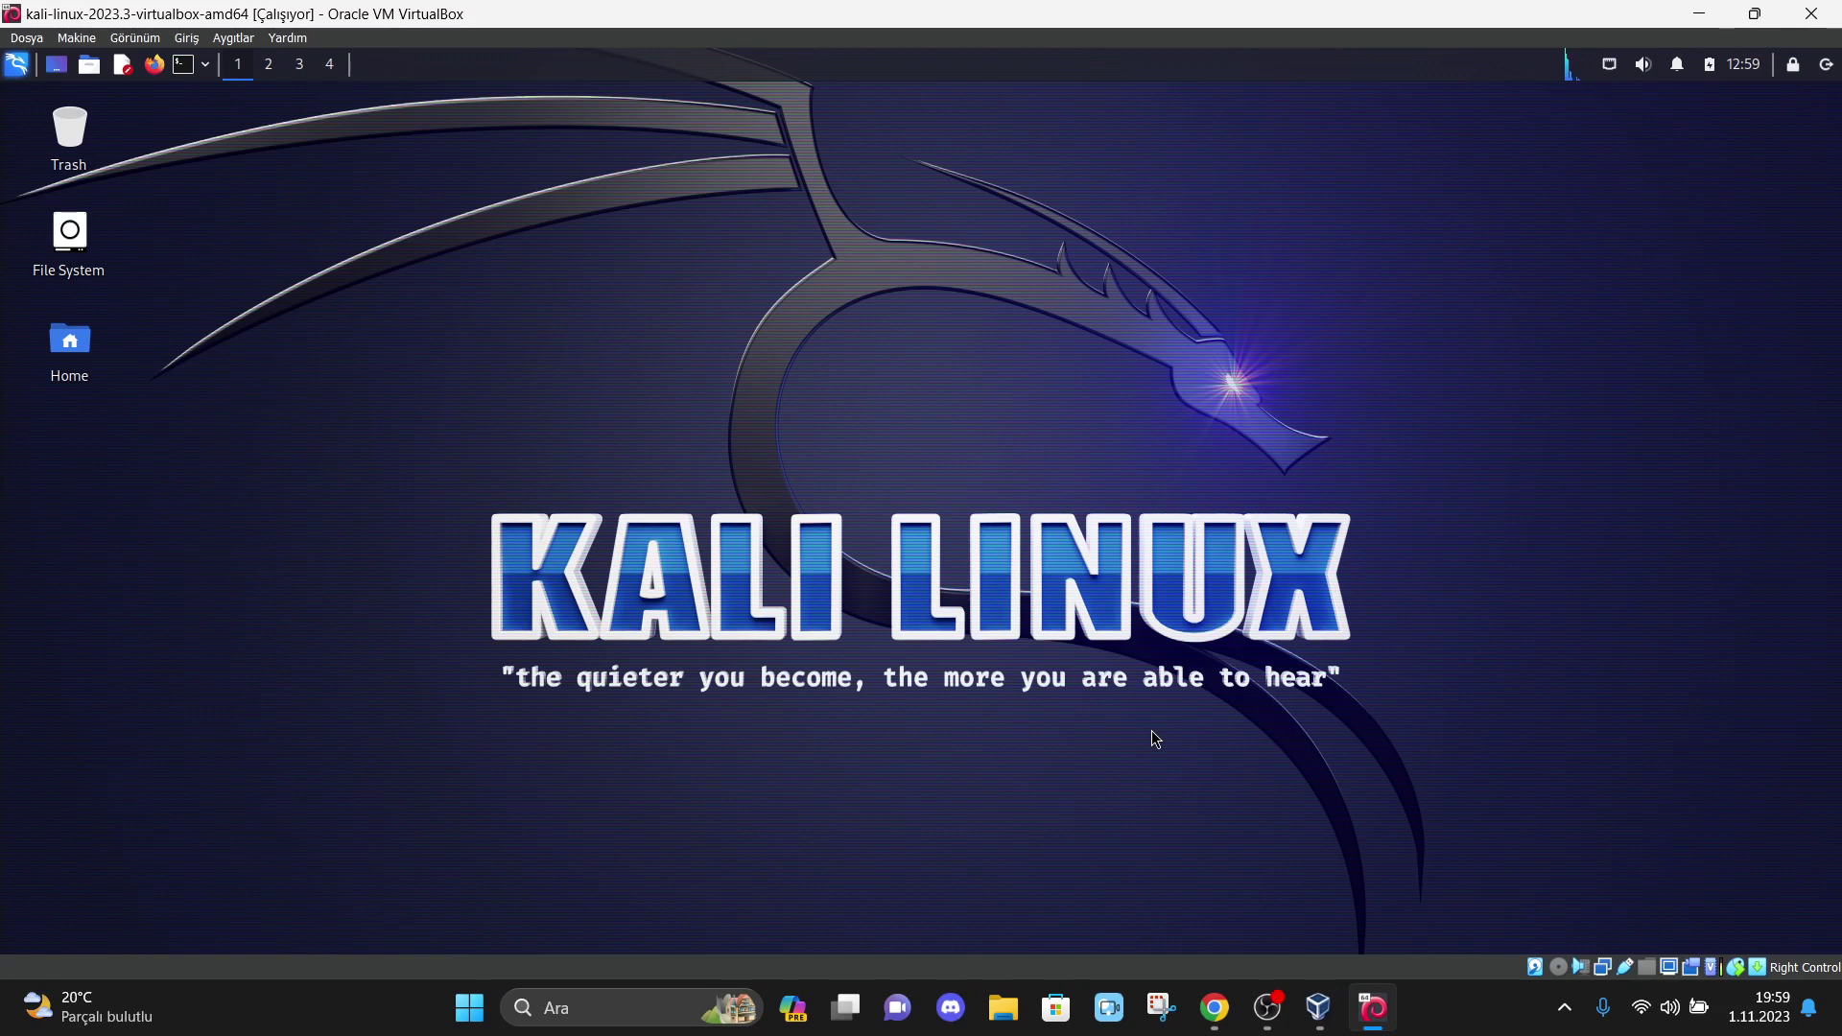
Open a terminal from the top panel, briefly launch Firefox, then close the browser.
left_click(182, 64)
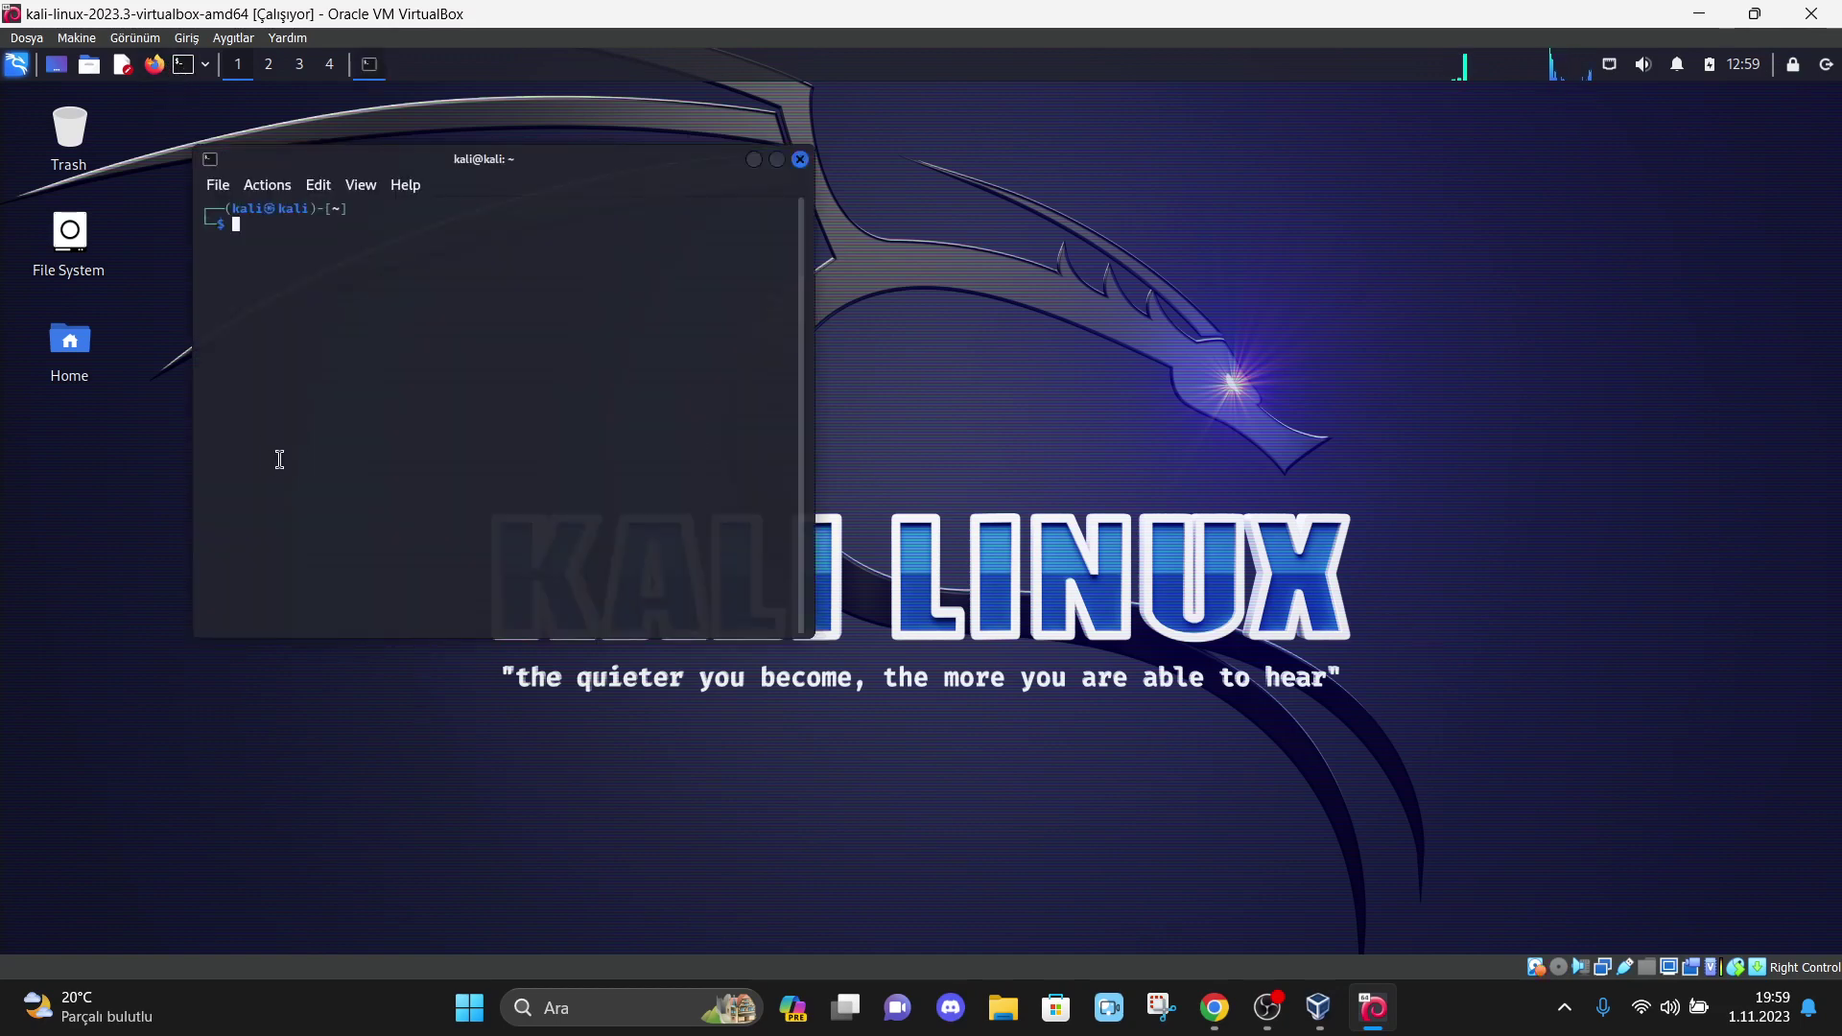
left_click(152, 73)
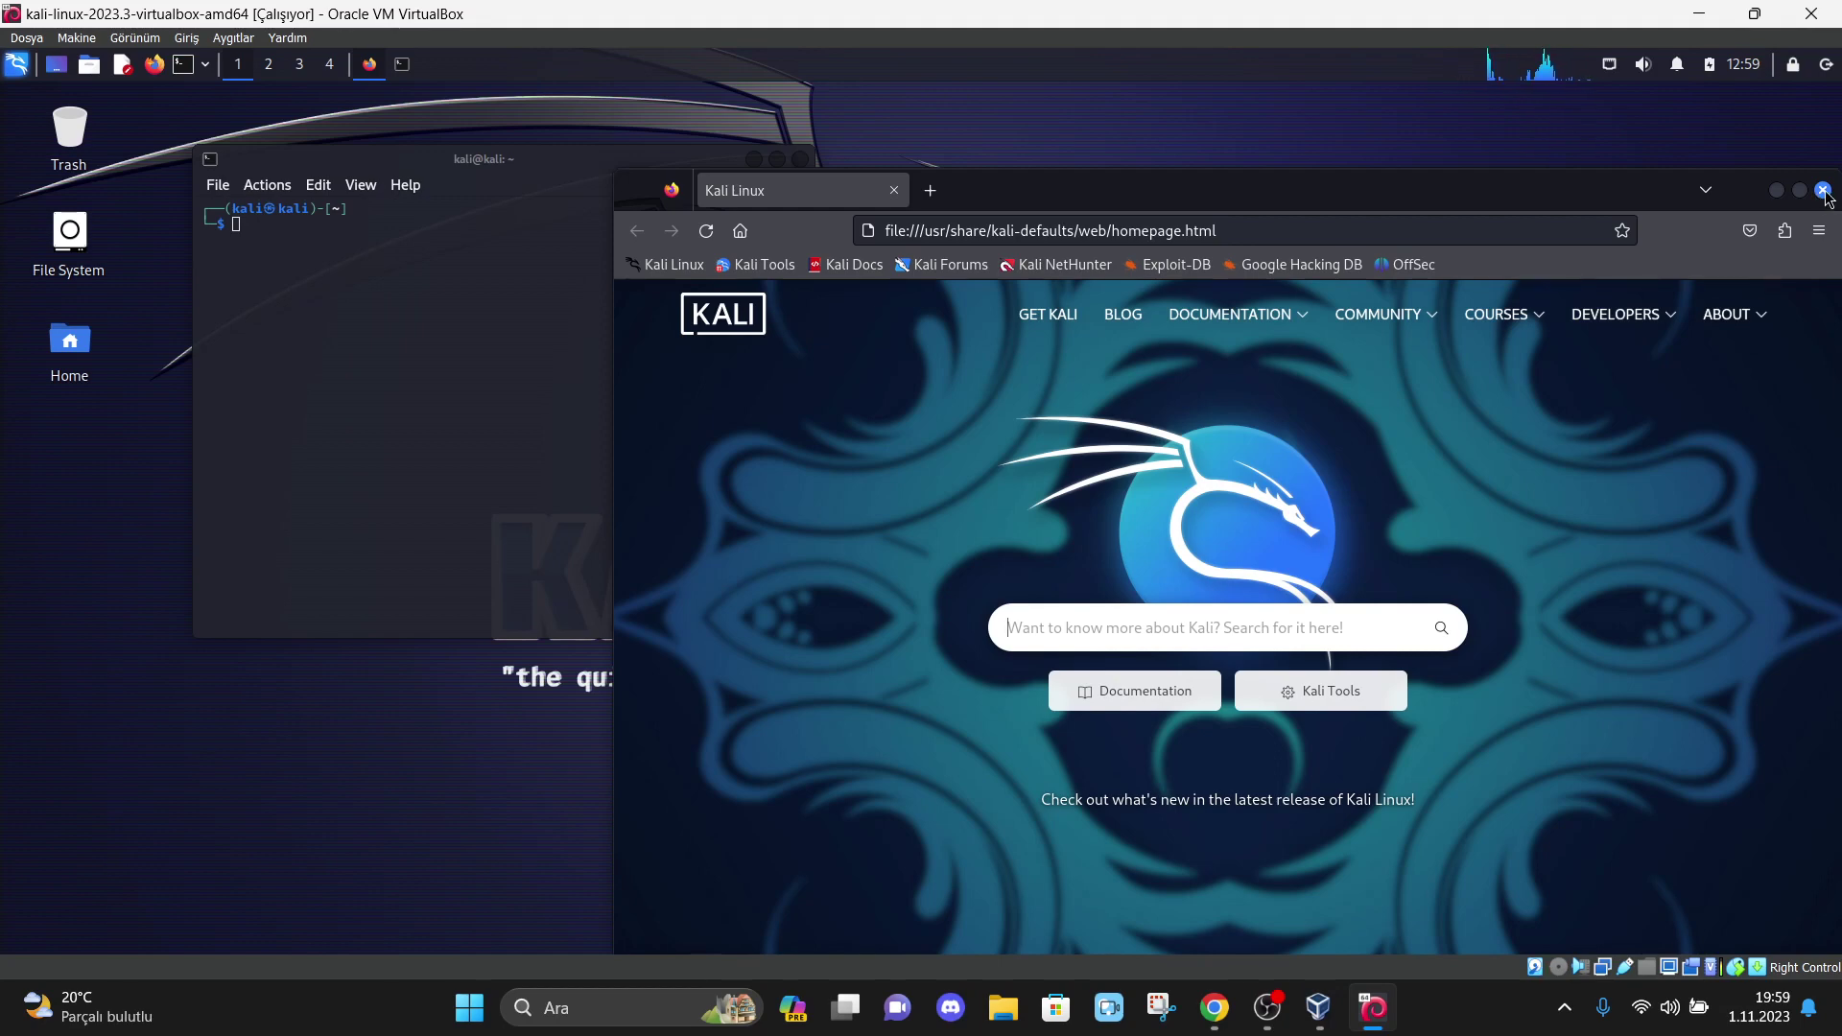
left_click(1823, 191)
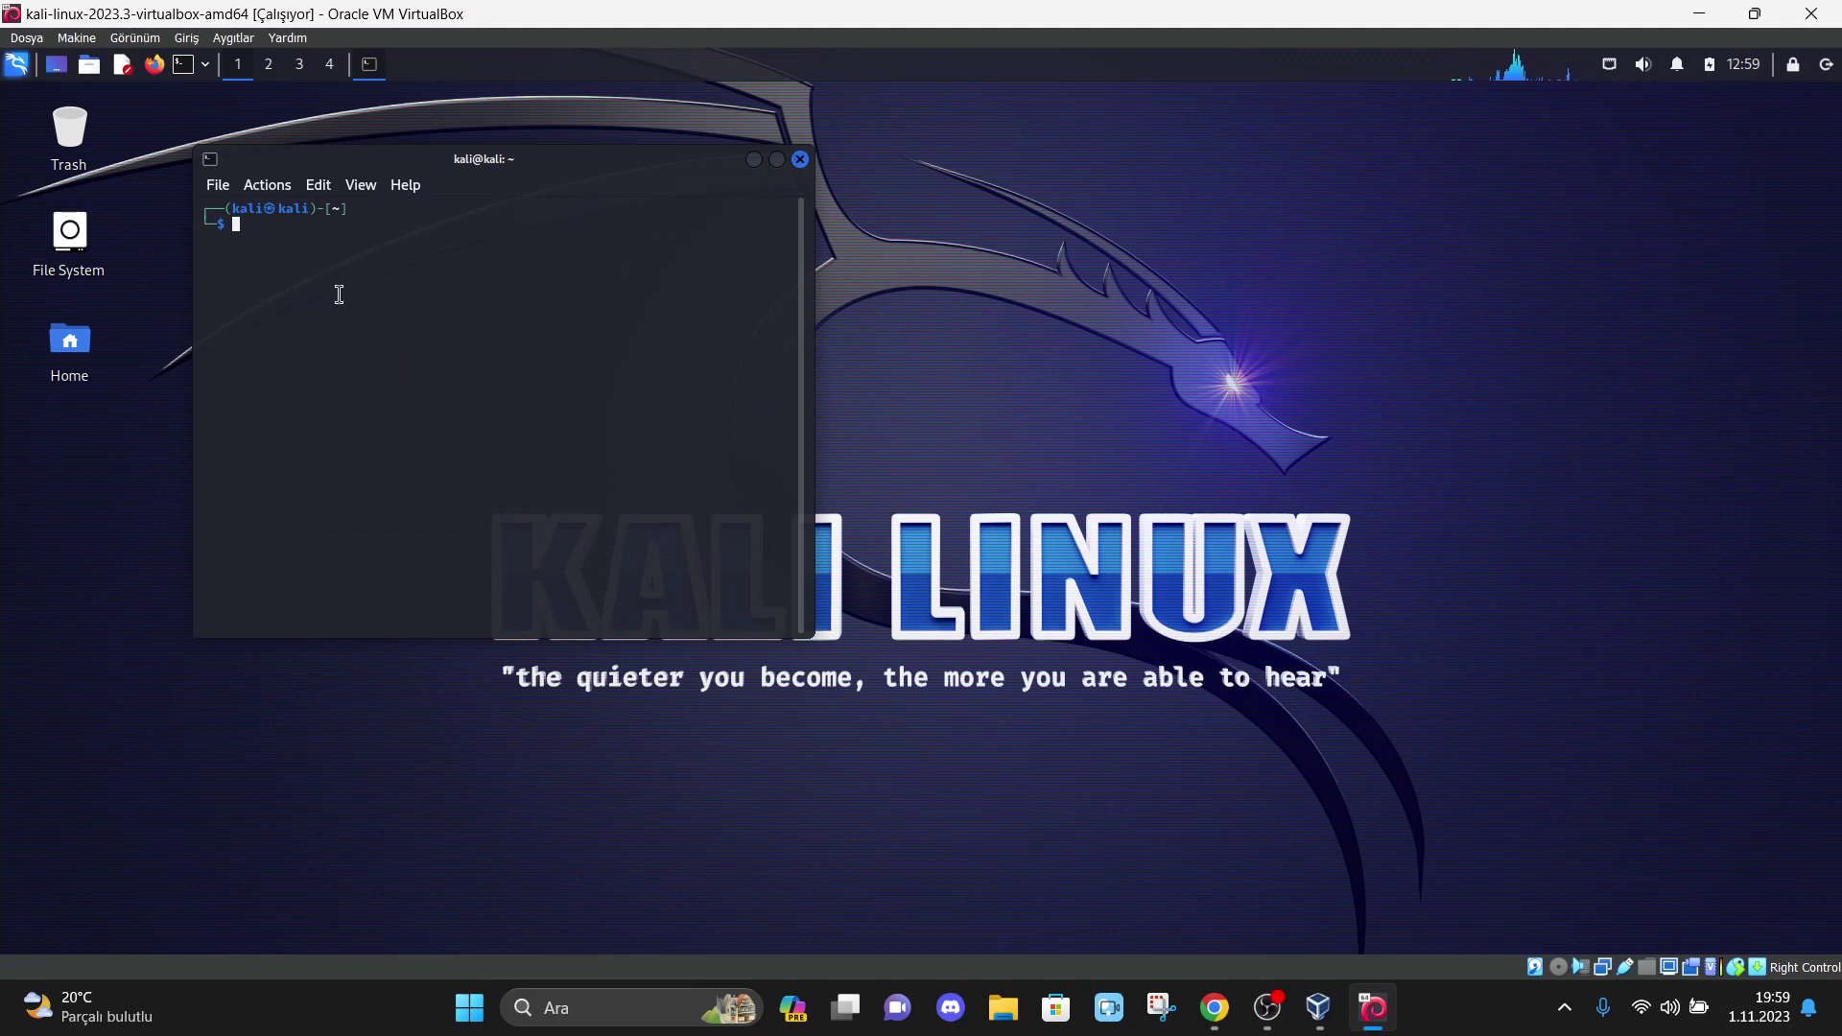
Zoom the terminal text out, paste clipboard text, select part of it, then close the terminal.
left_click(322, 188)
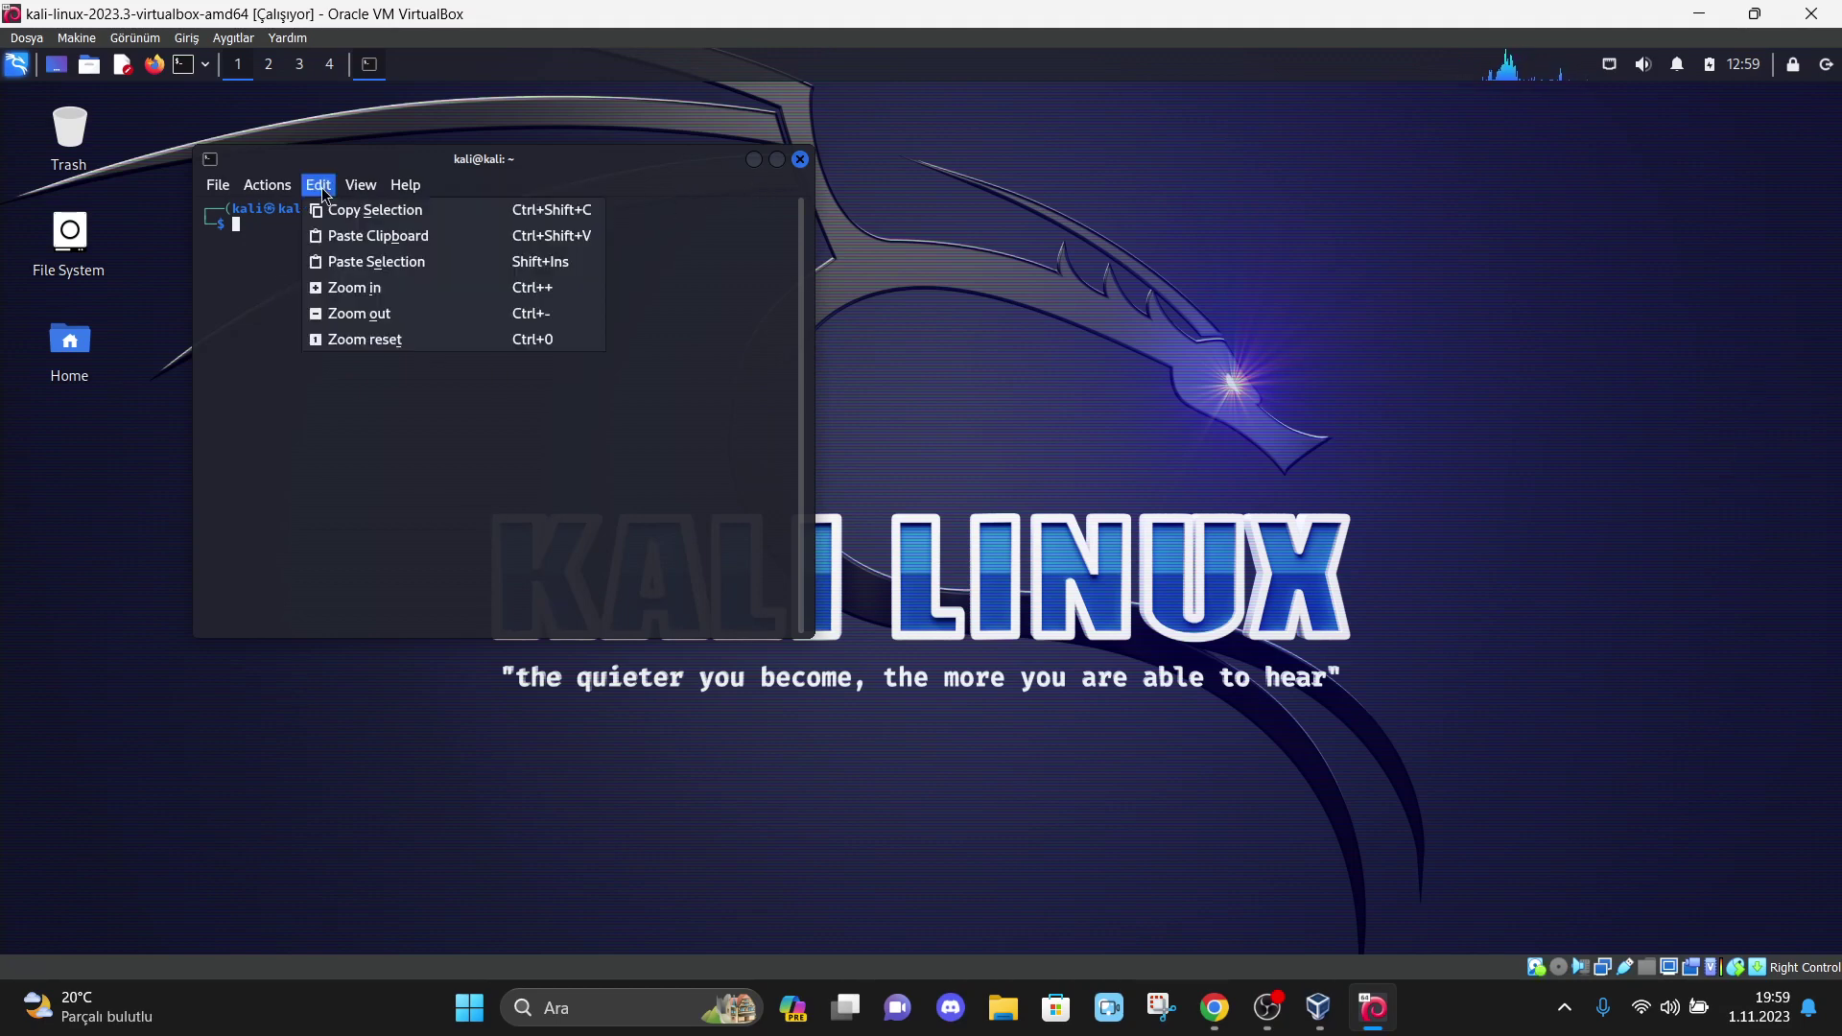
left_click(388, 316)
left_click(323, 186)
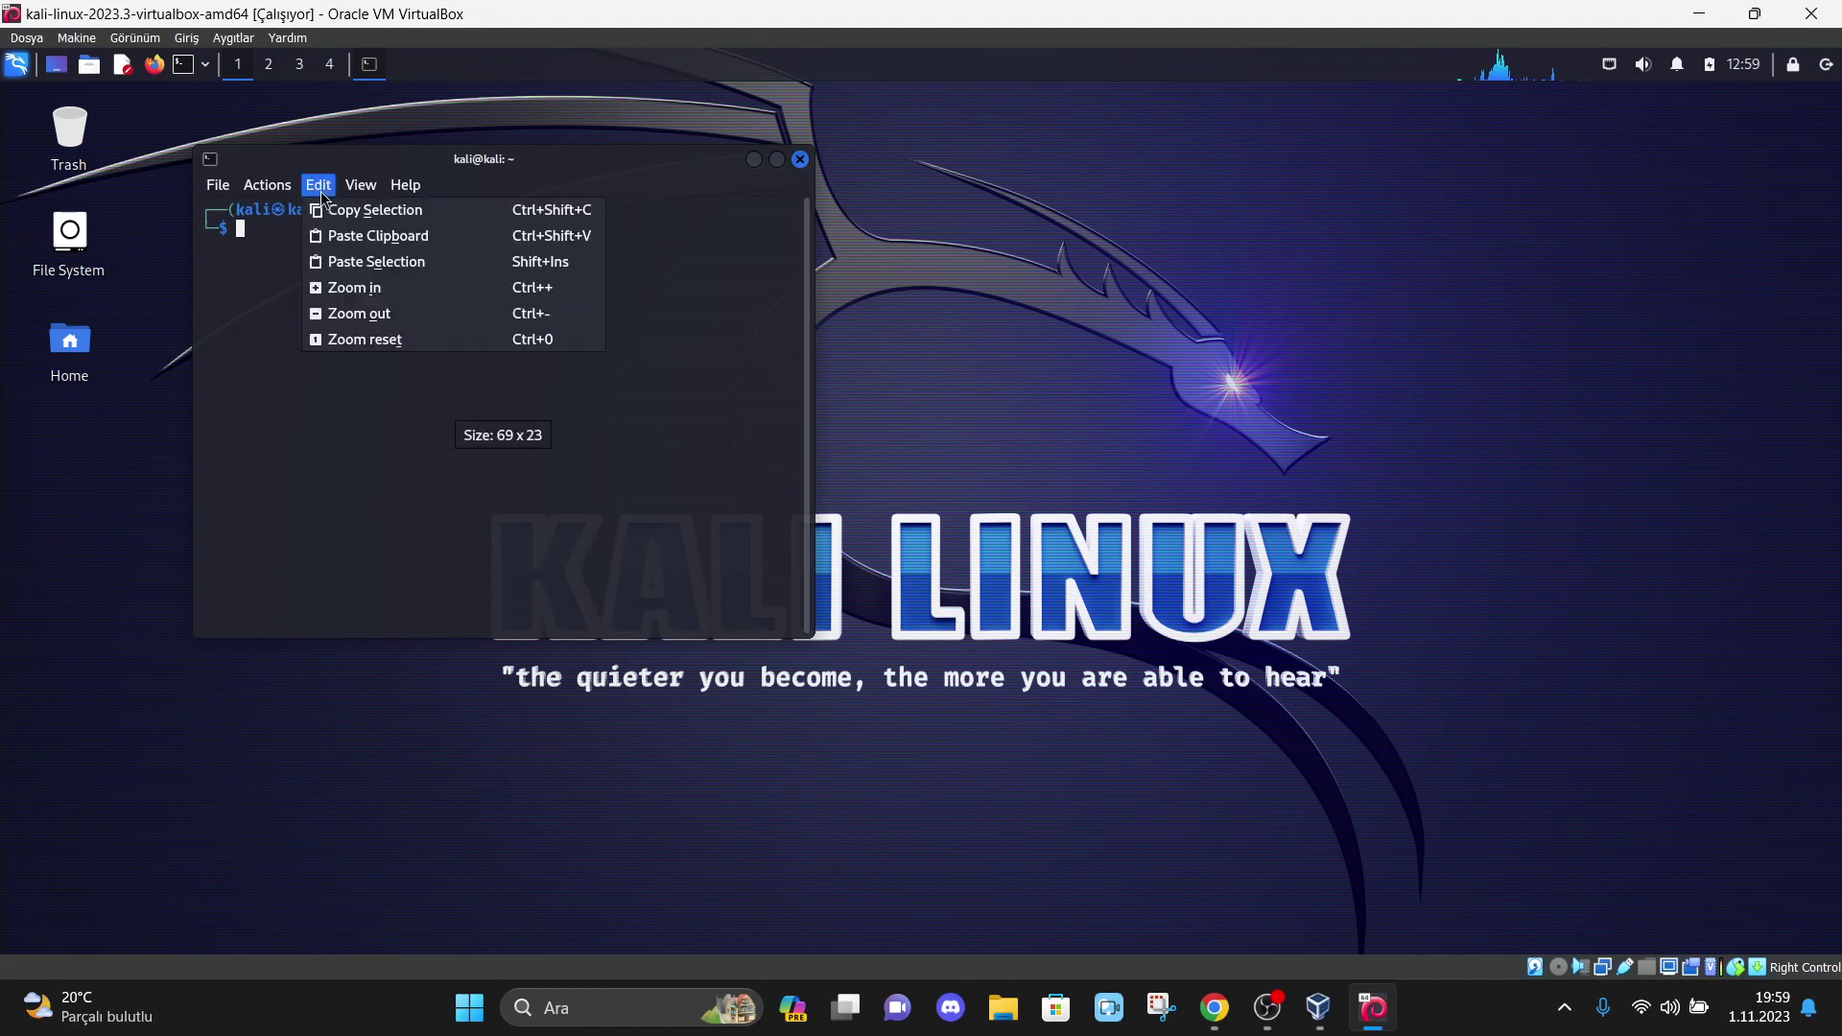
left_click(355, 288)
key("ctrl+shift+v")
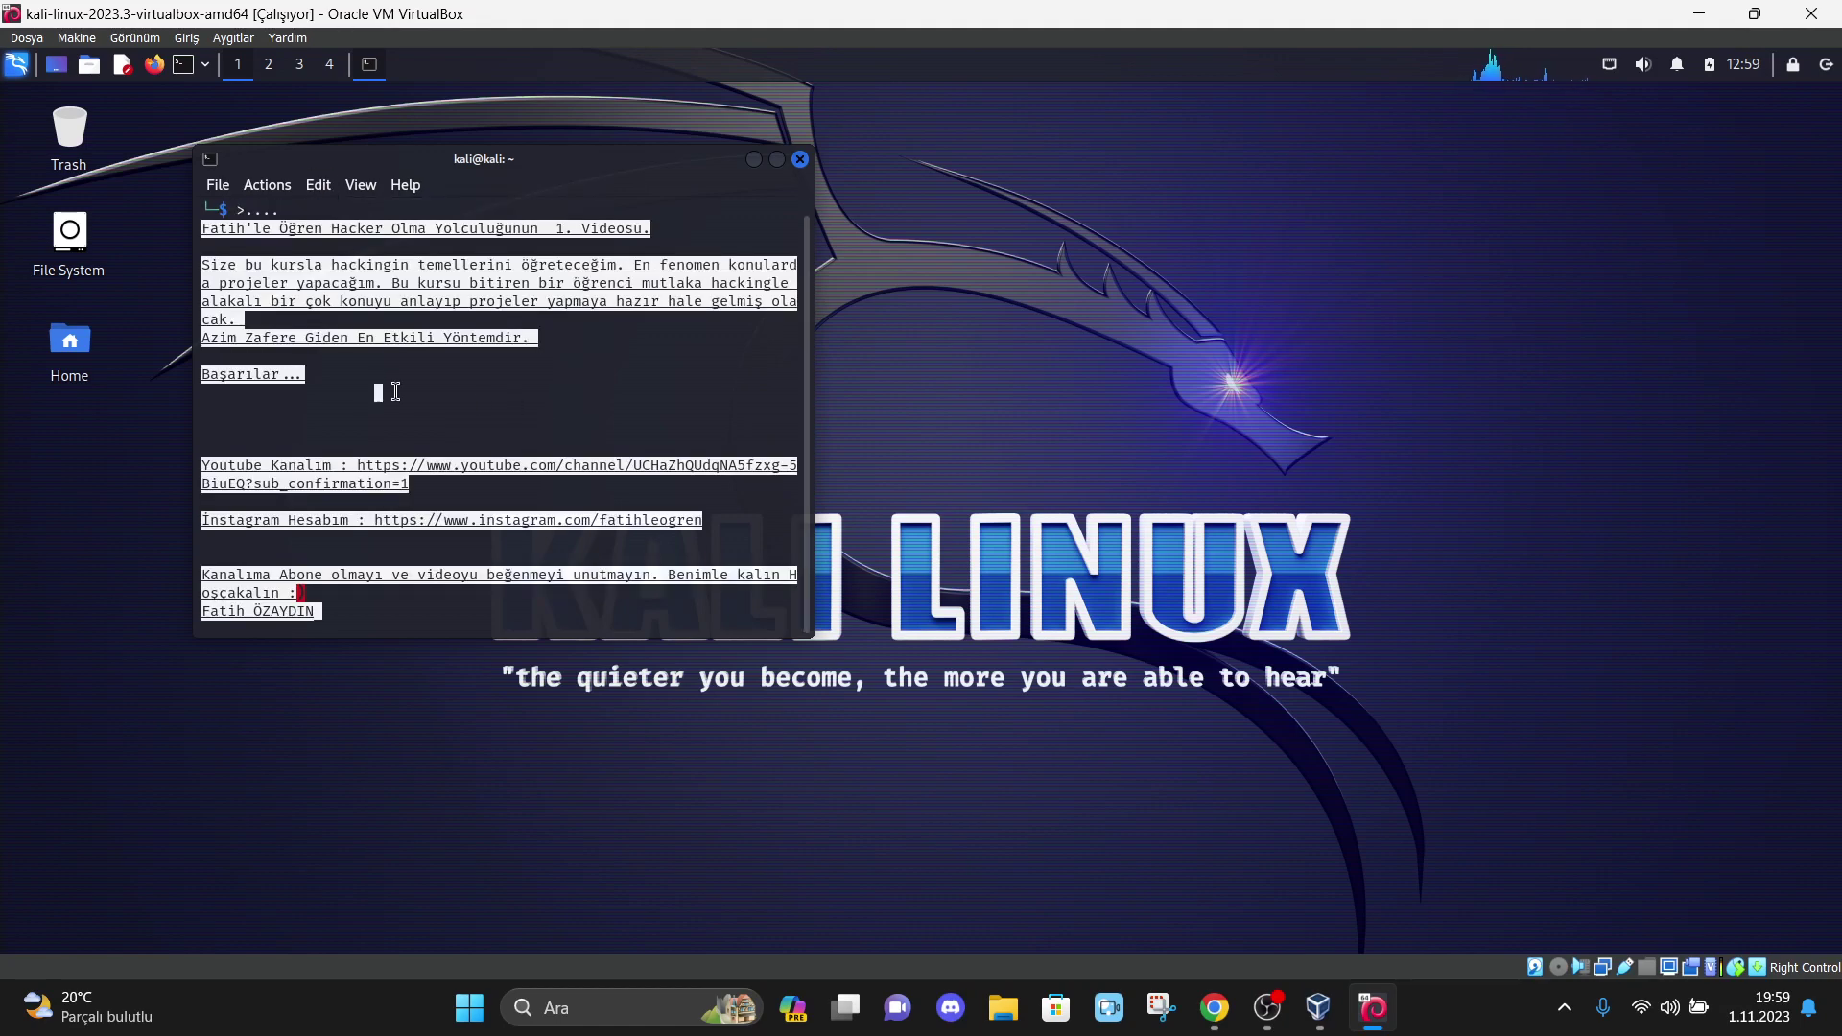
left_click_drag(662, 320, 676, 301)
left_click(799, 160)
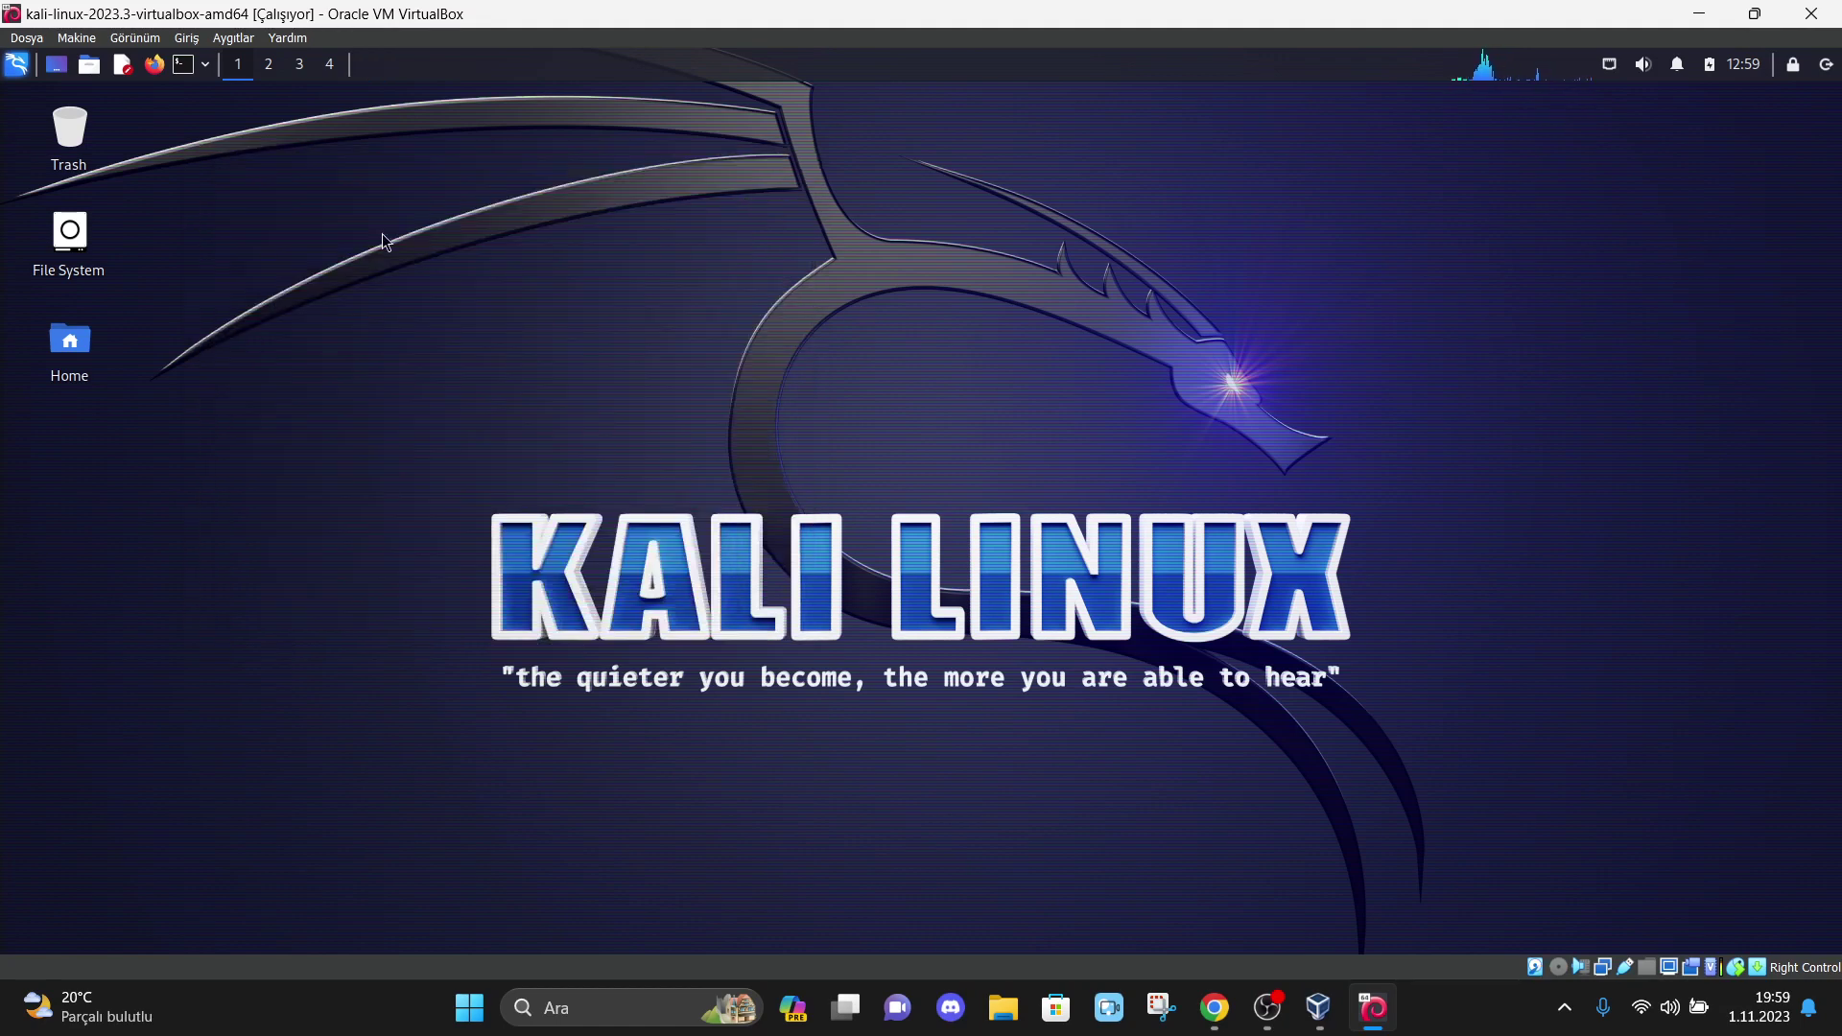
In a new terminal, zoom the text in twice and enlarge the window.
left_click(318, 186)
key("Down")
key("Down")
key("Down")
key("Down")
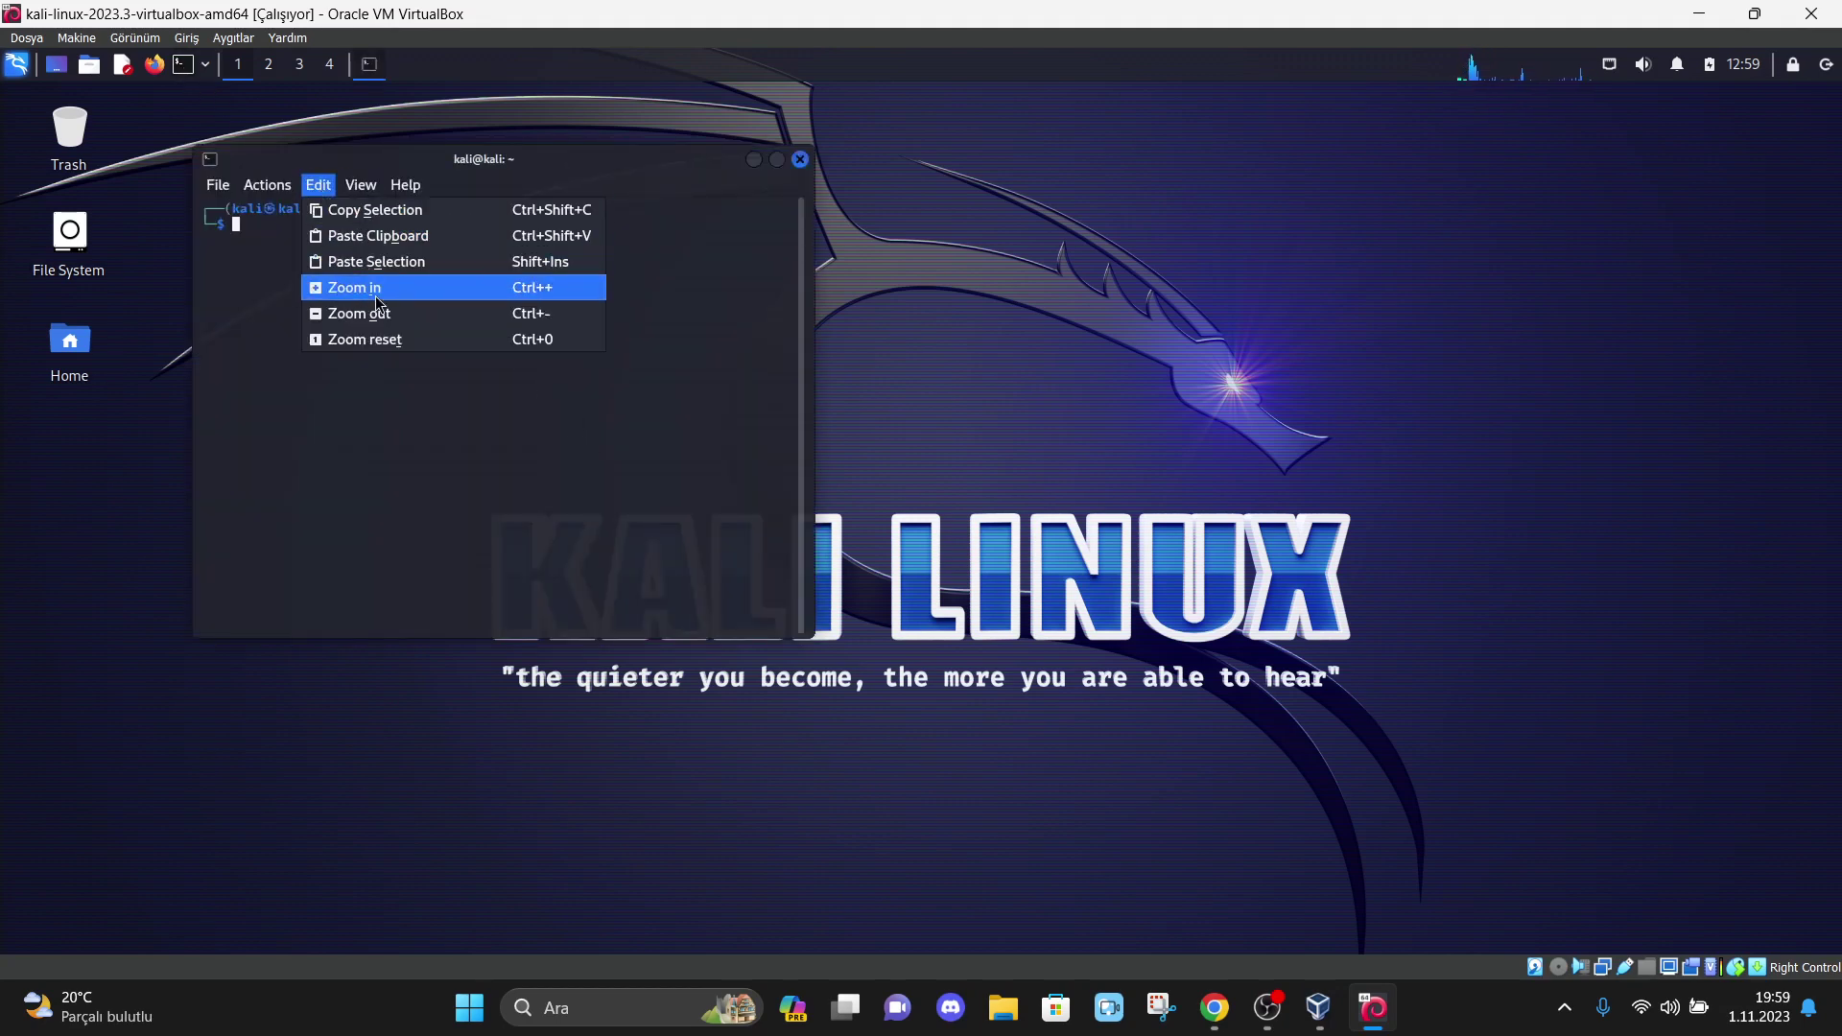
key("Return")
left_click(356, 287)
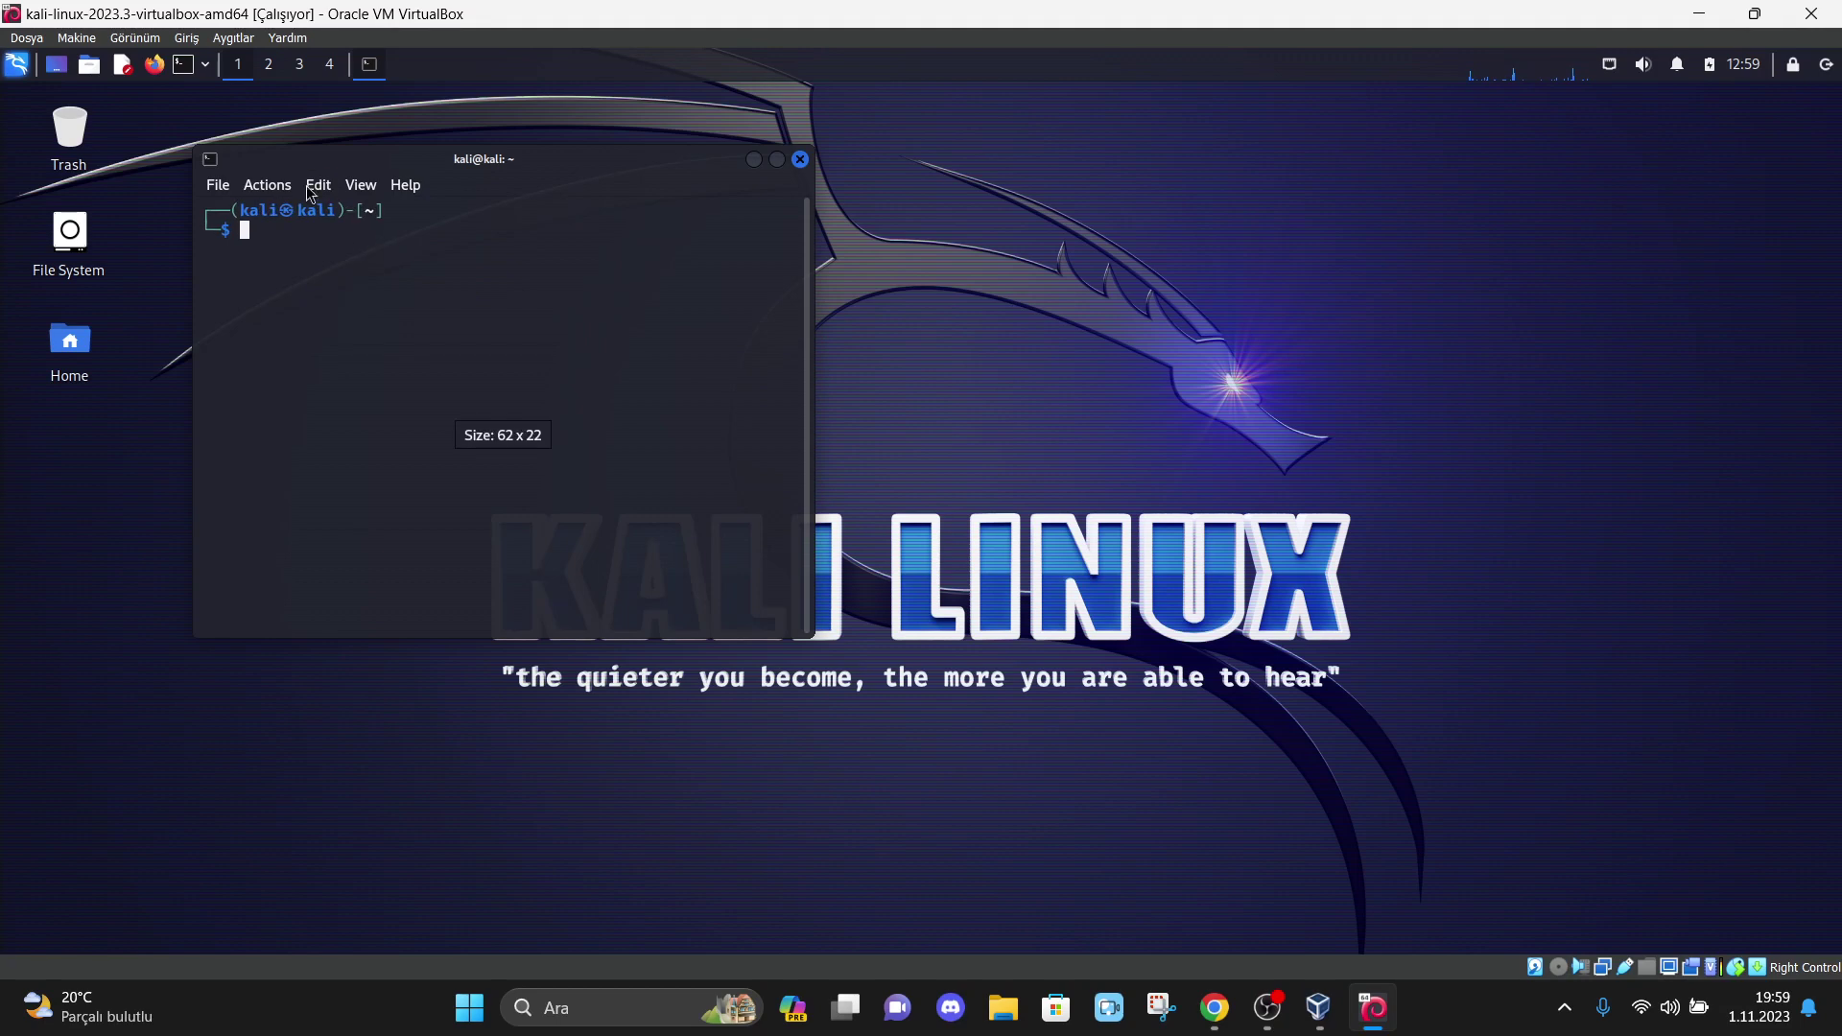
left_click(318, 185)
left_click(355, 287)
left_click_drag(811, 633, 1056, 722)
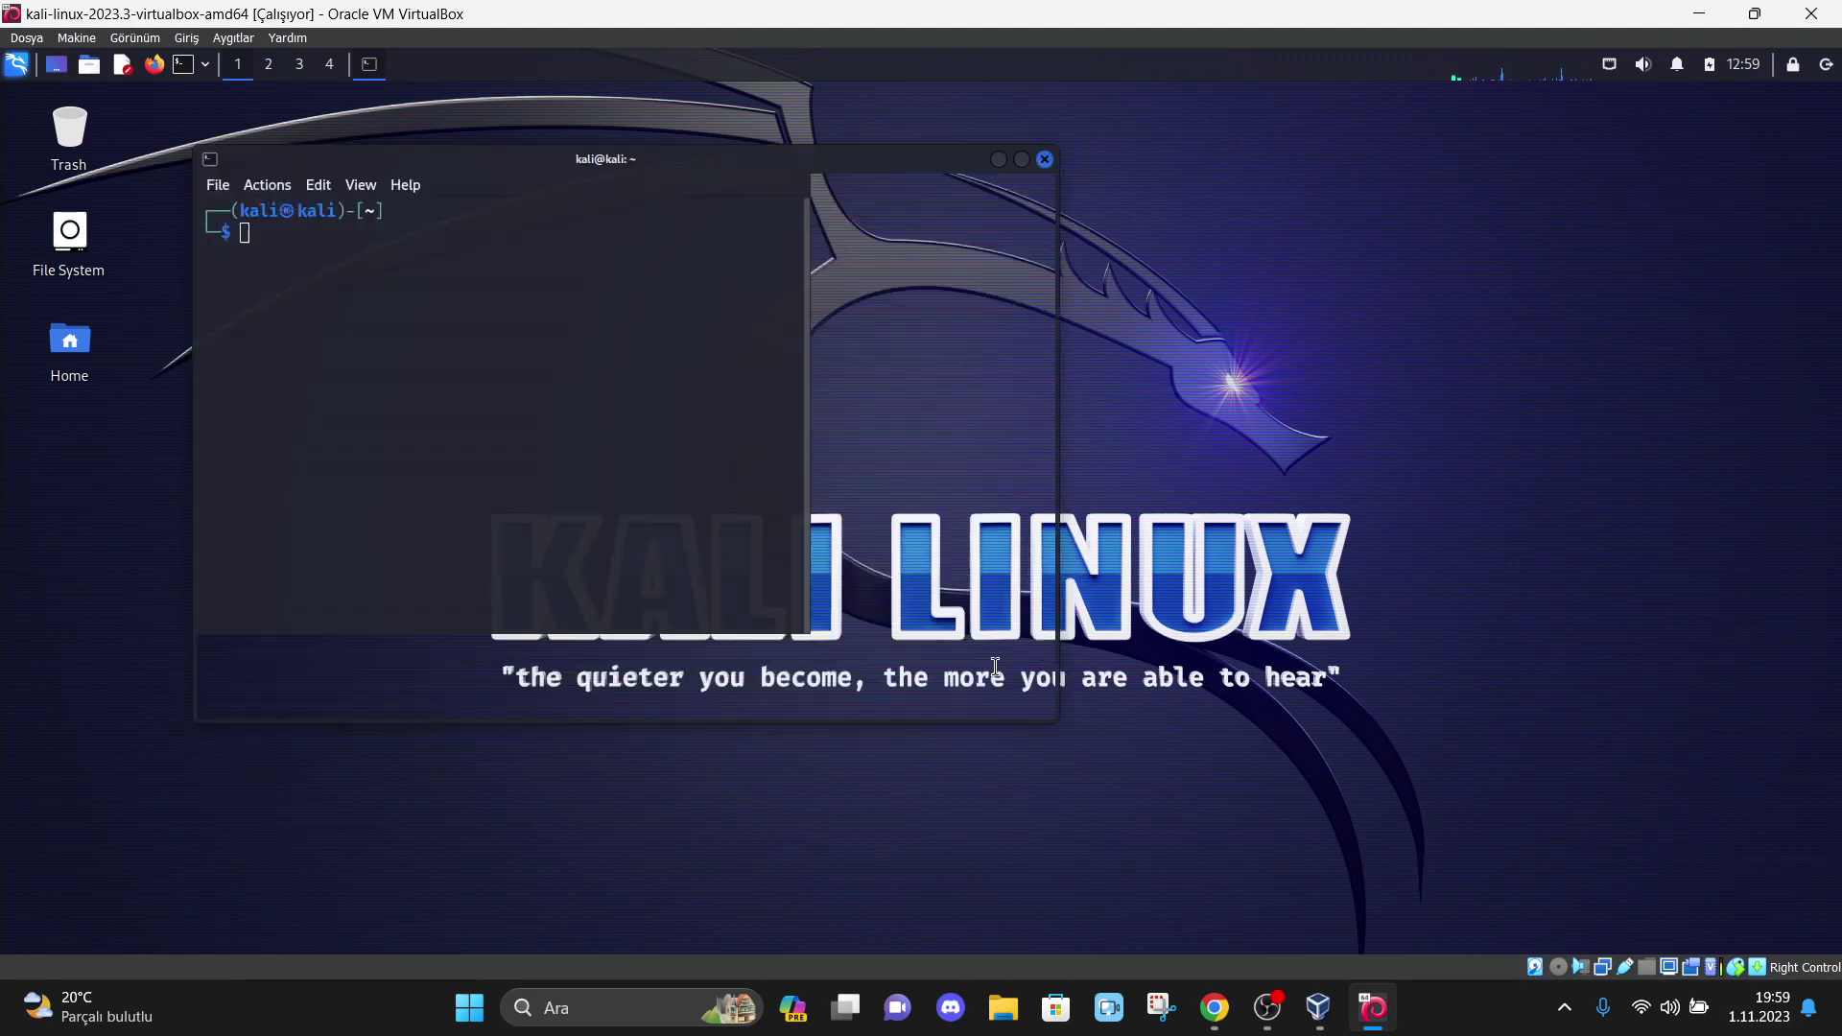
left_click(217, 185)
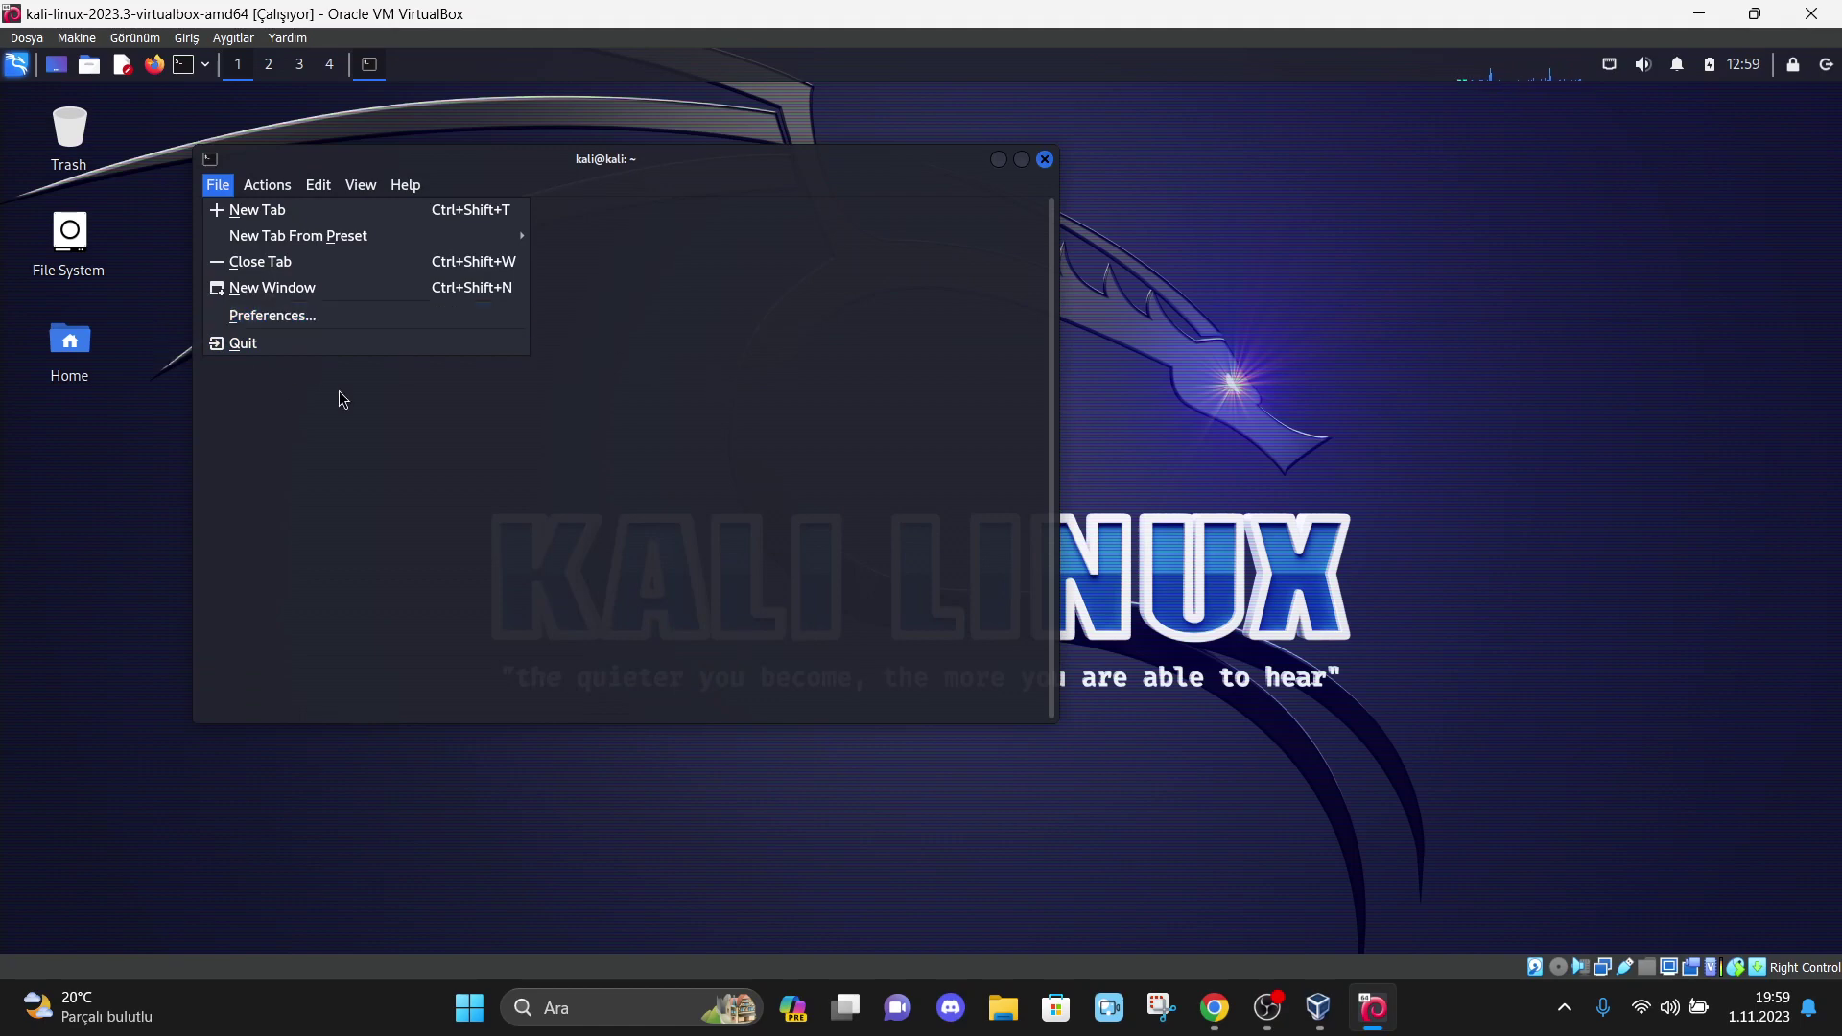
left_click(822, 440)
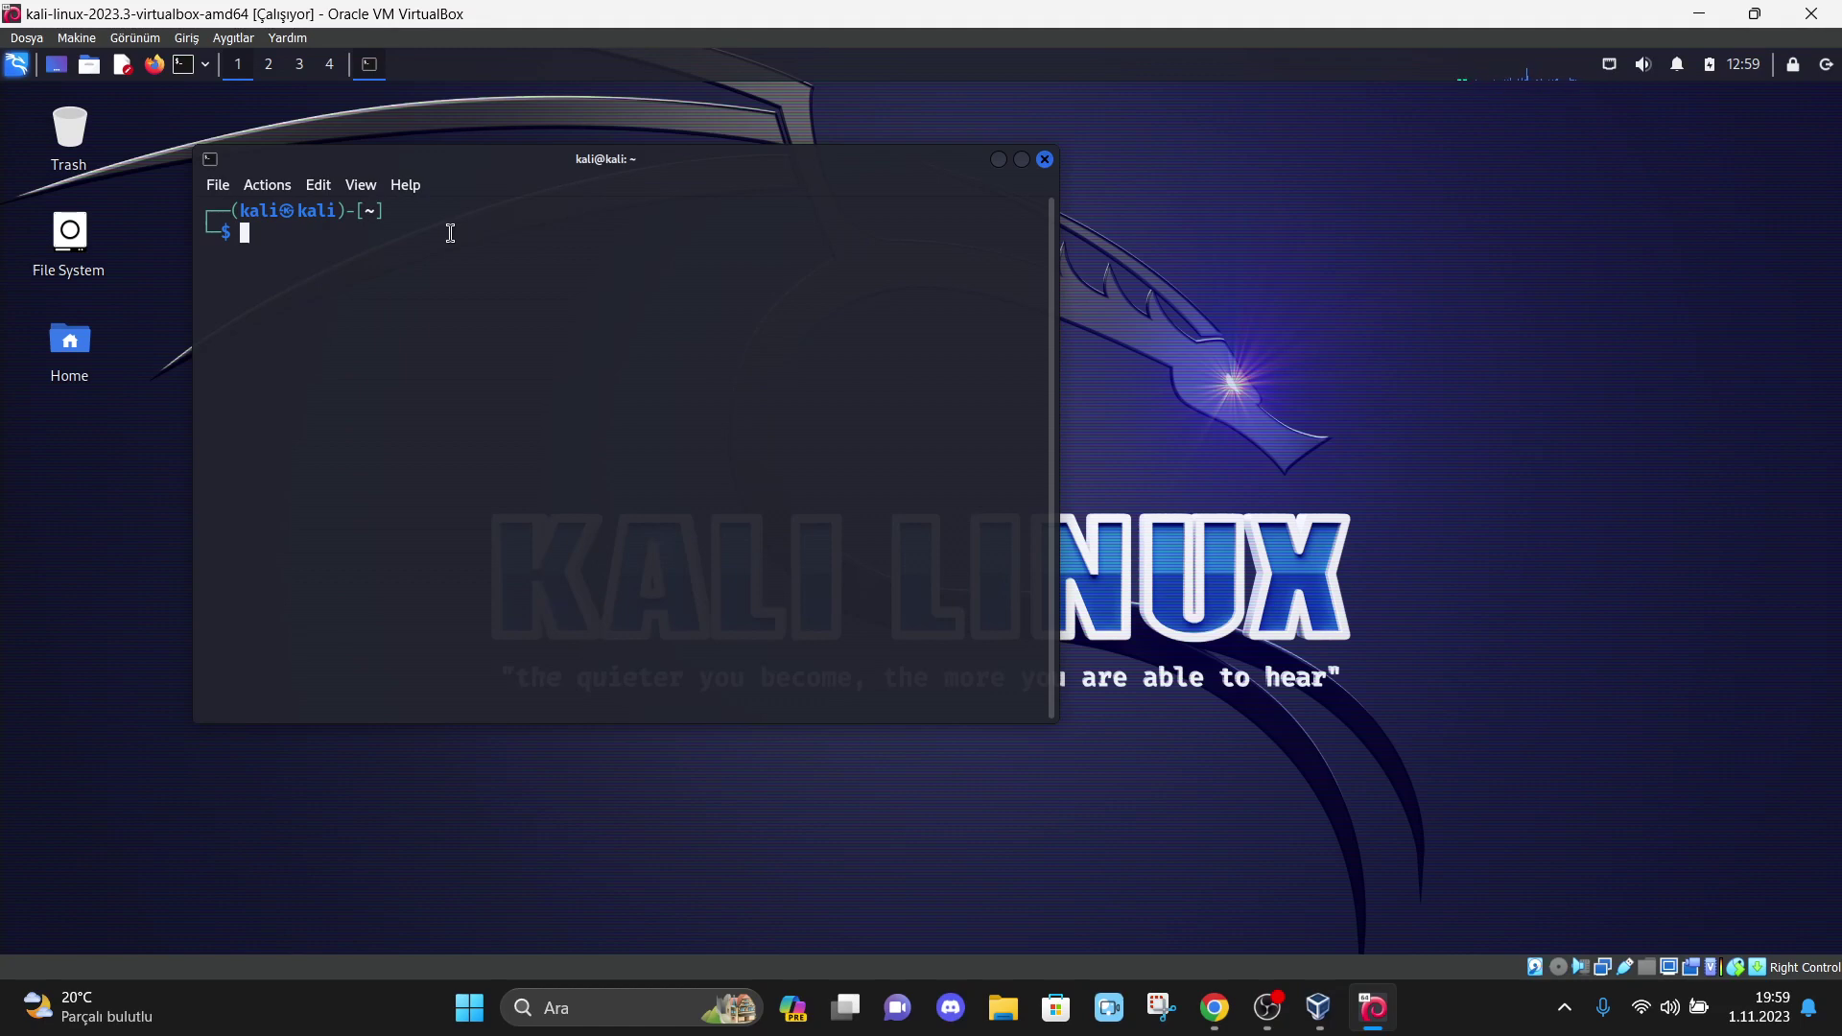
Run passwd and submit the current password; the password stays unchanged.
type("passwd")
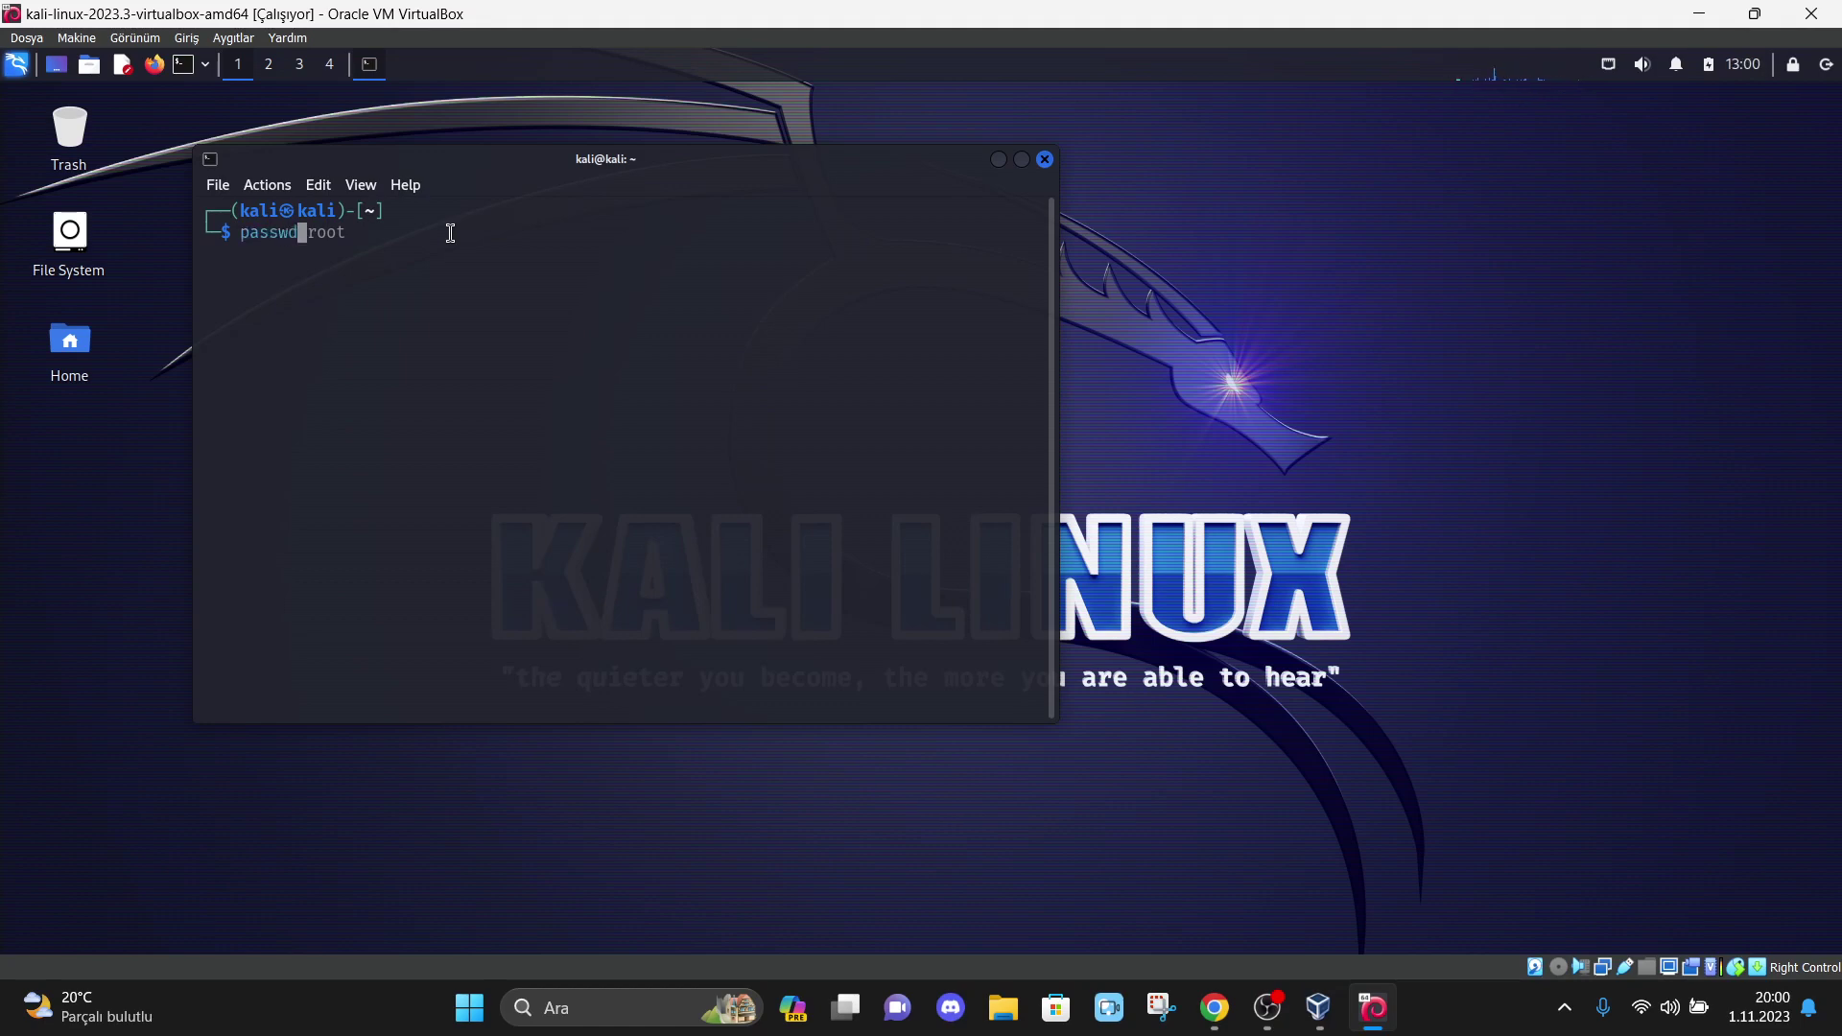
key("Return")
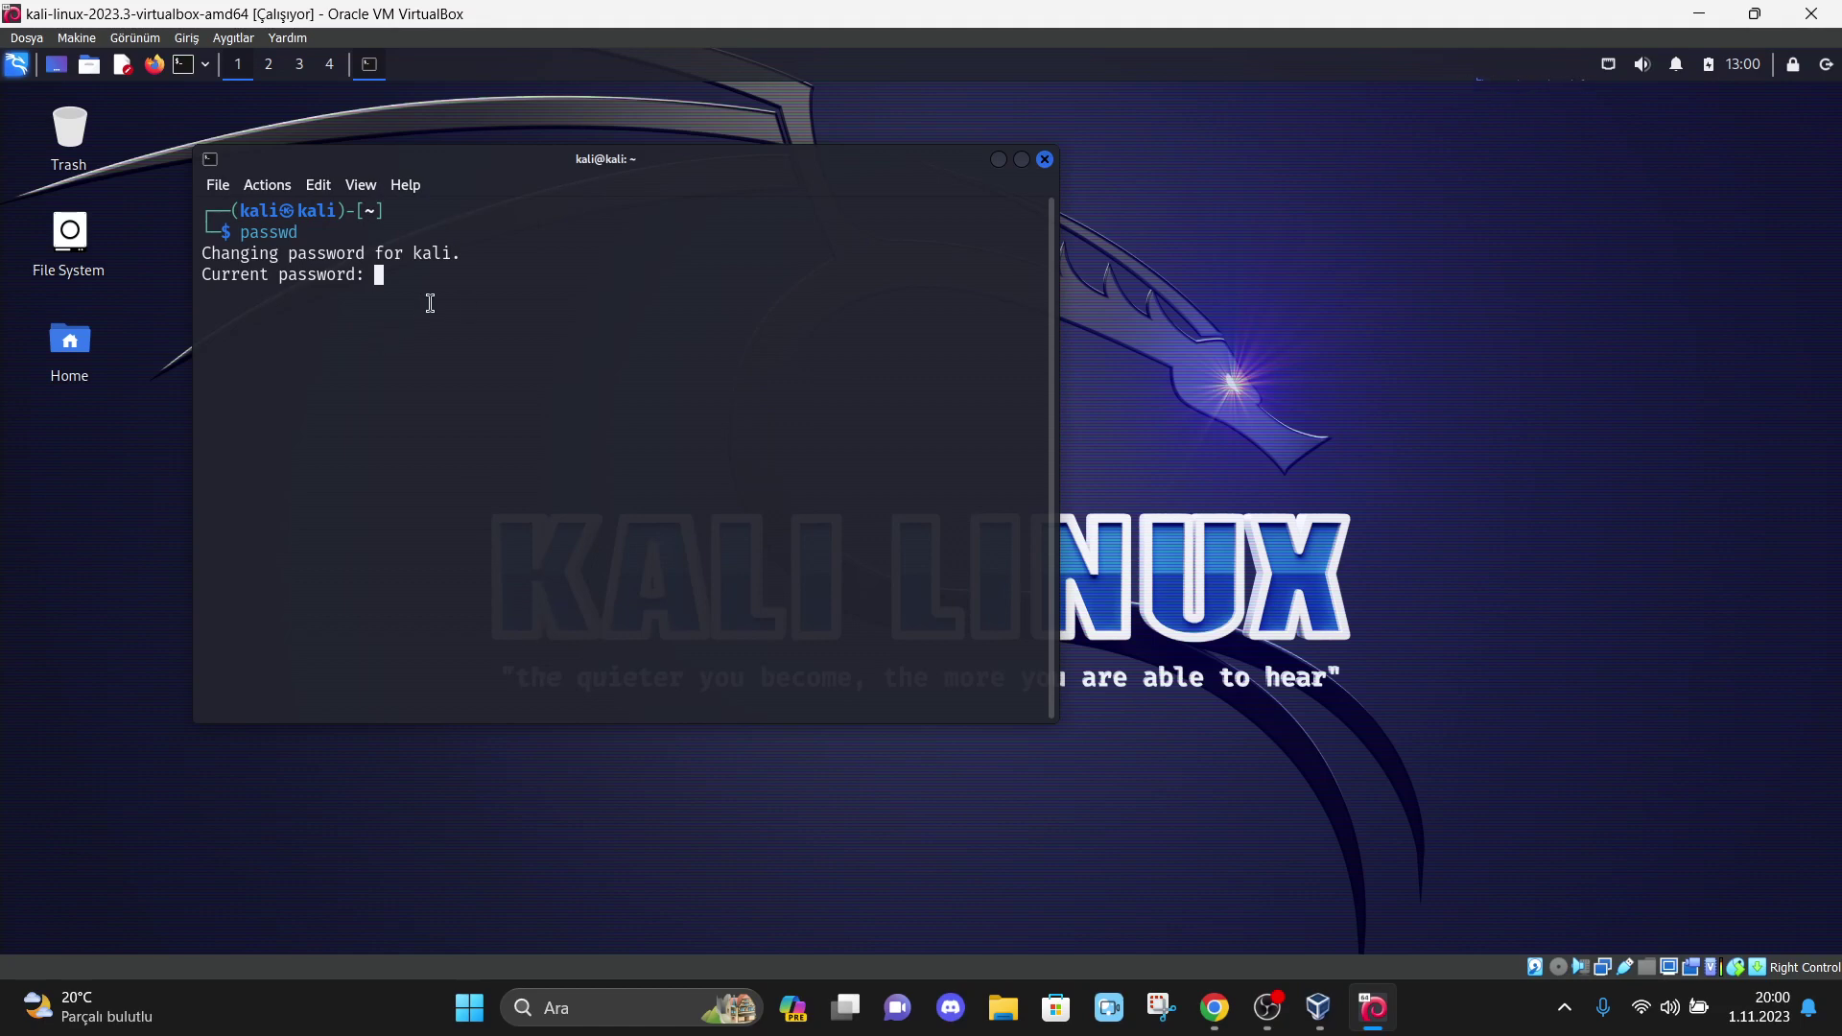
key("Return")
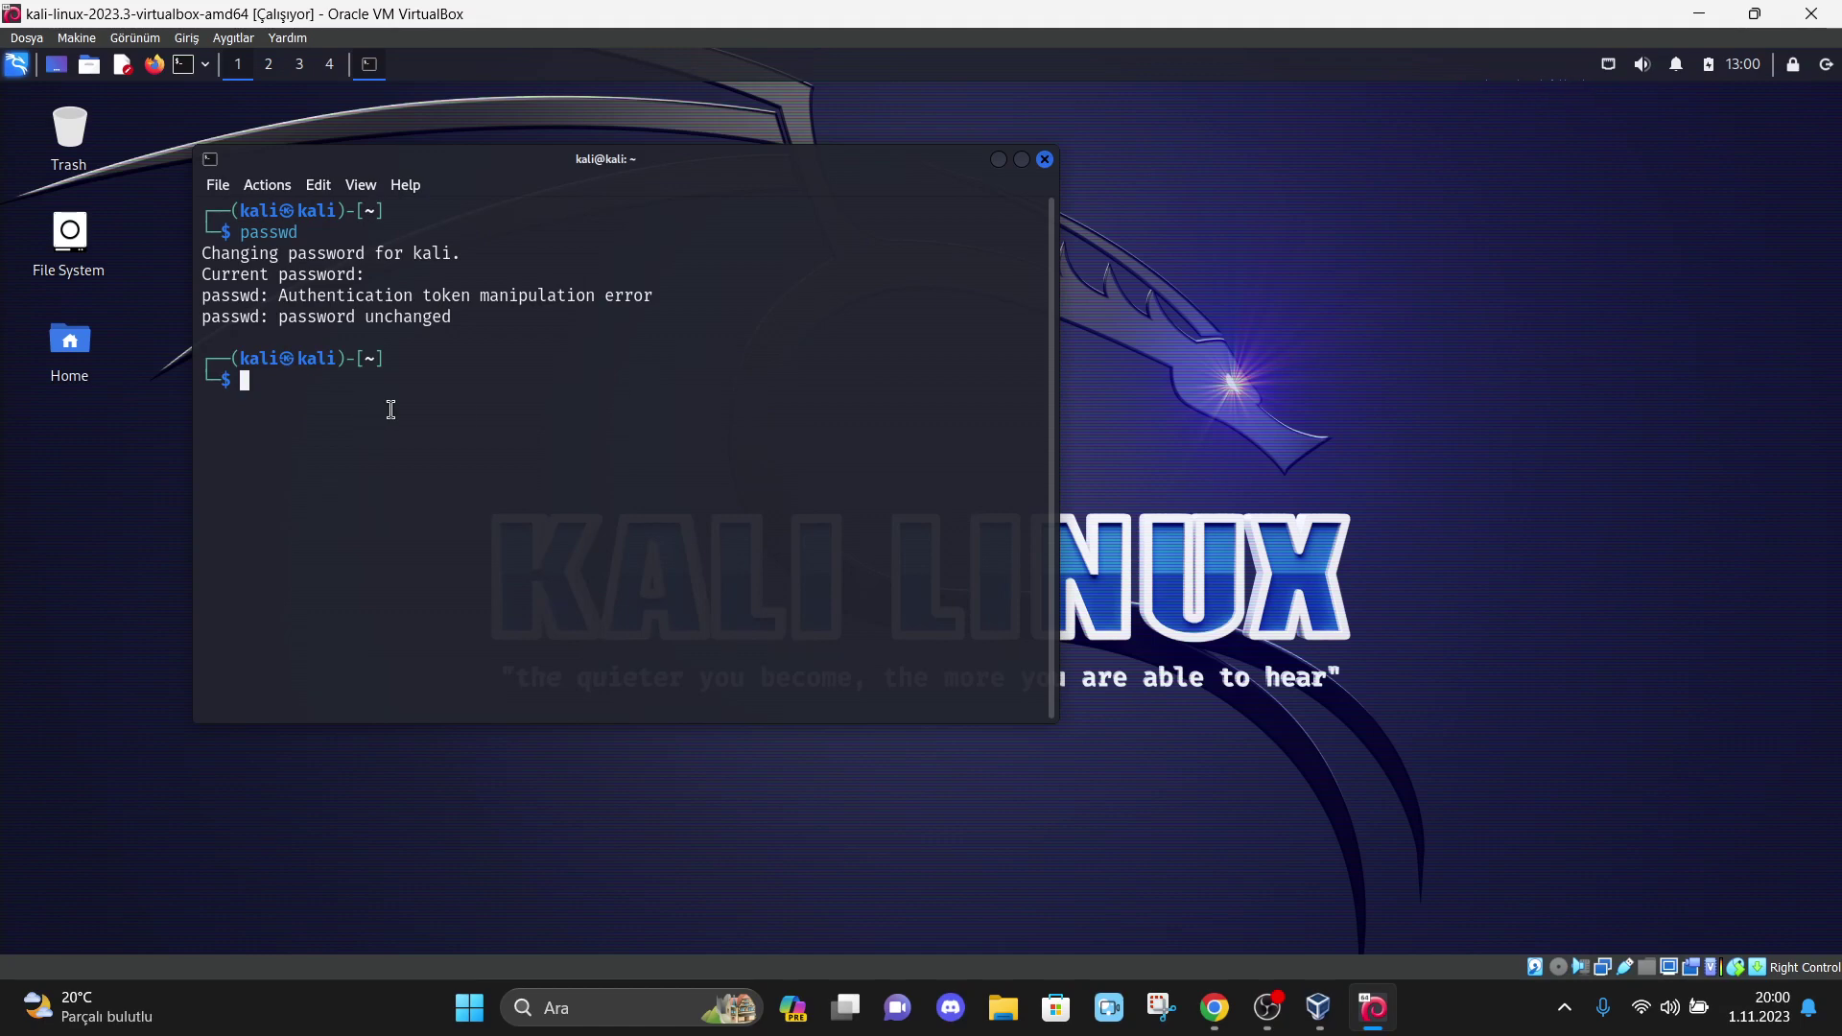
Run sudo su at the prompt to request root access.
type("sudo su")
key("Return")
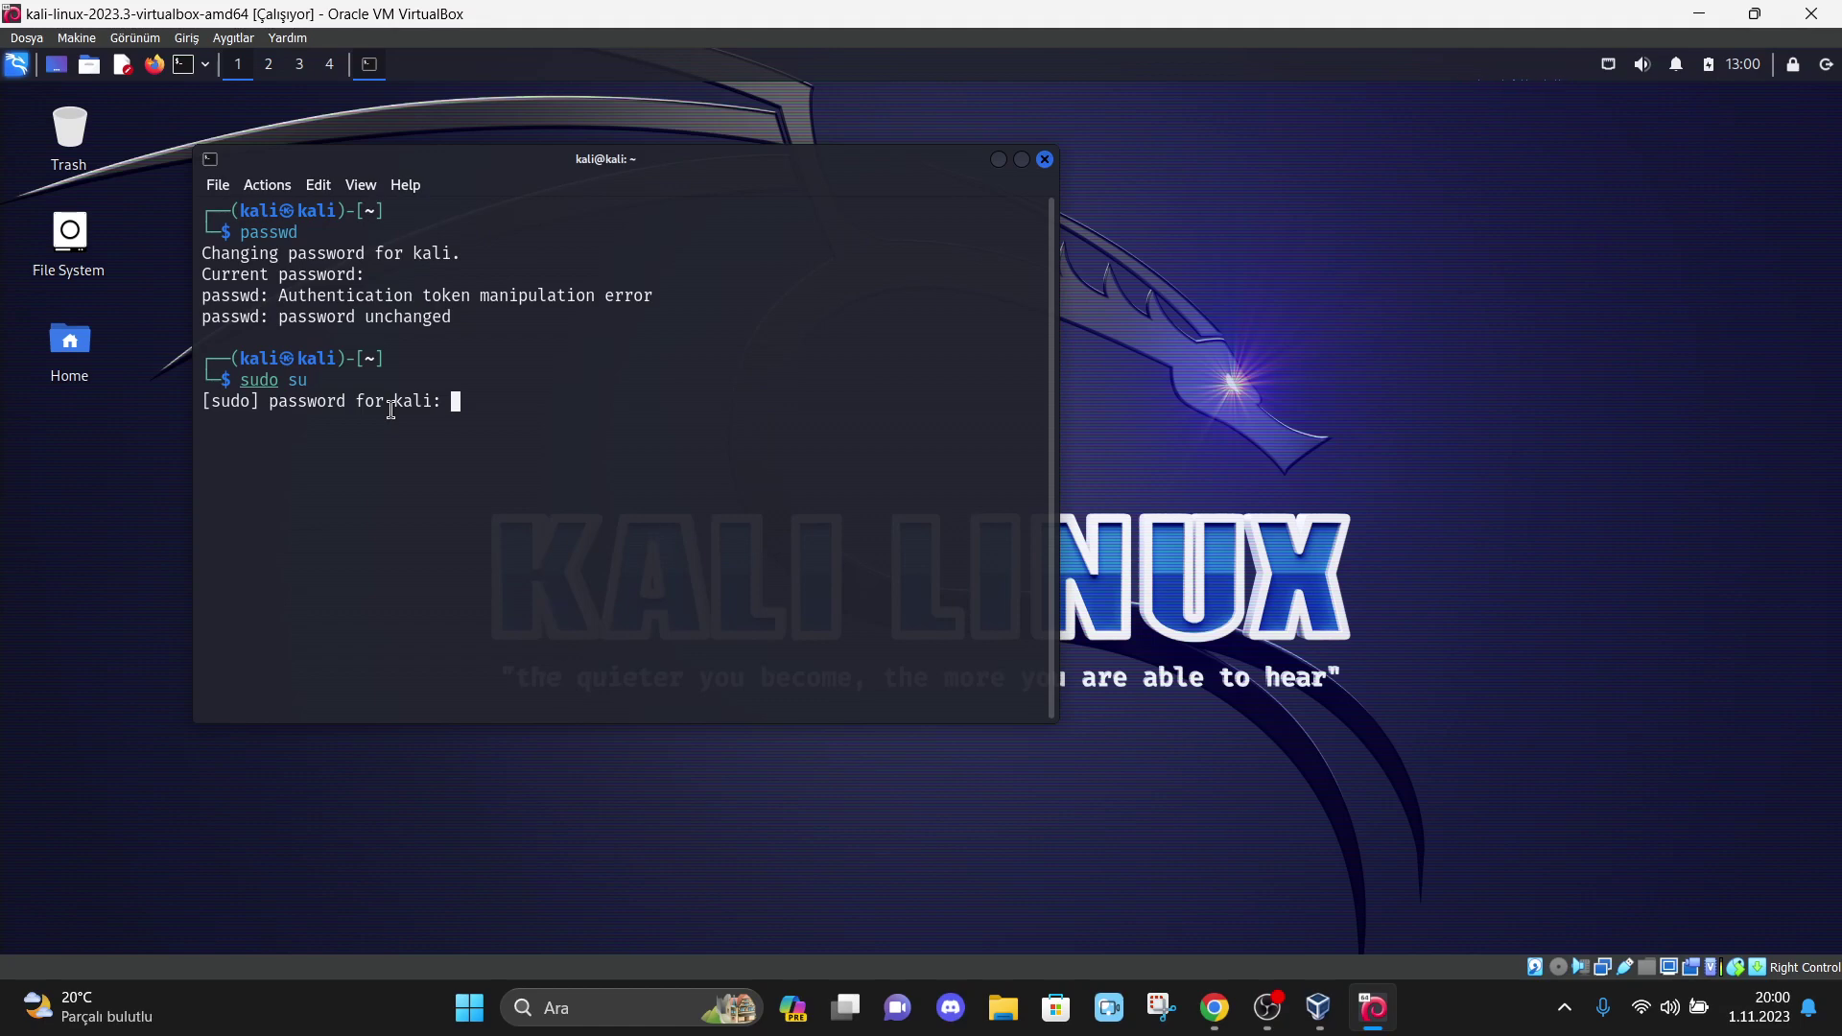
Submit the sudo password to get a root shell, then type reboot at the root prompt.
key("Return")
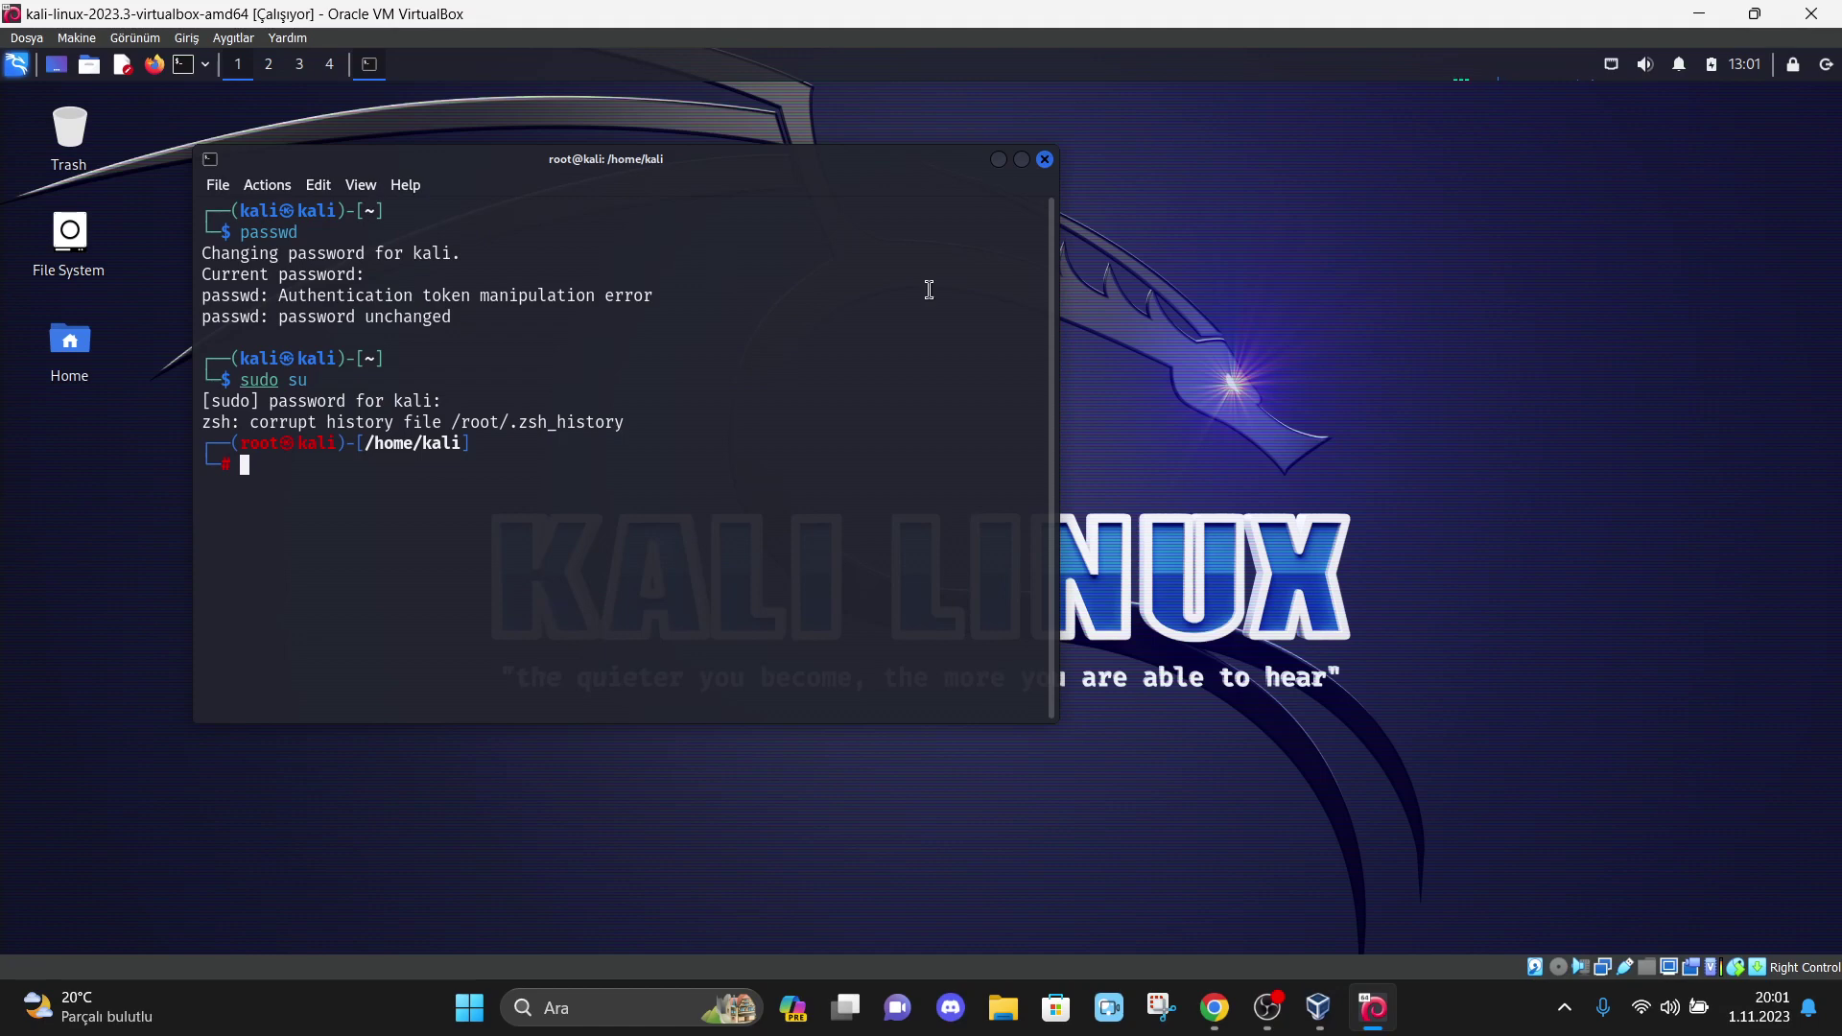
type("reboot")
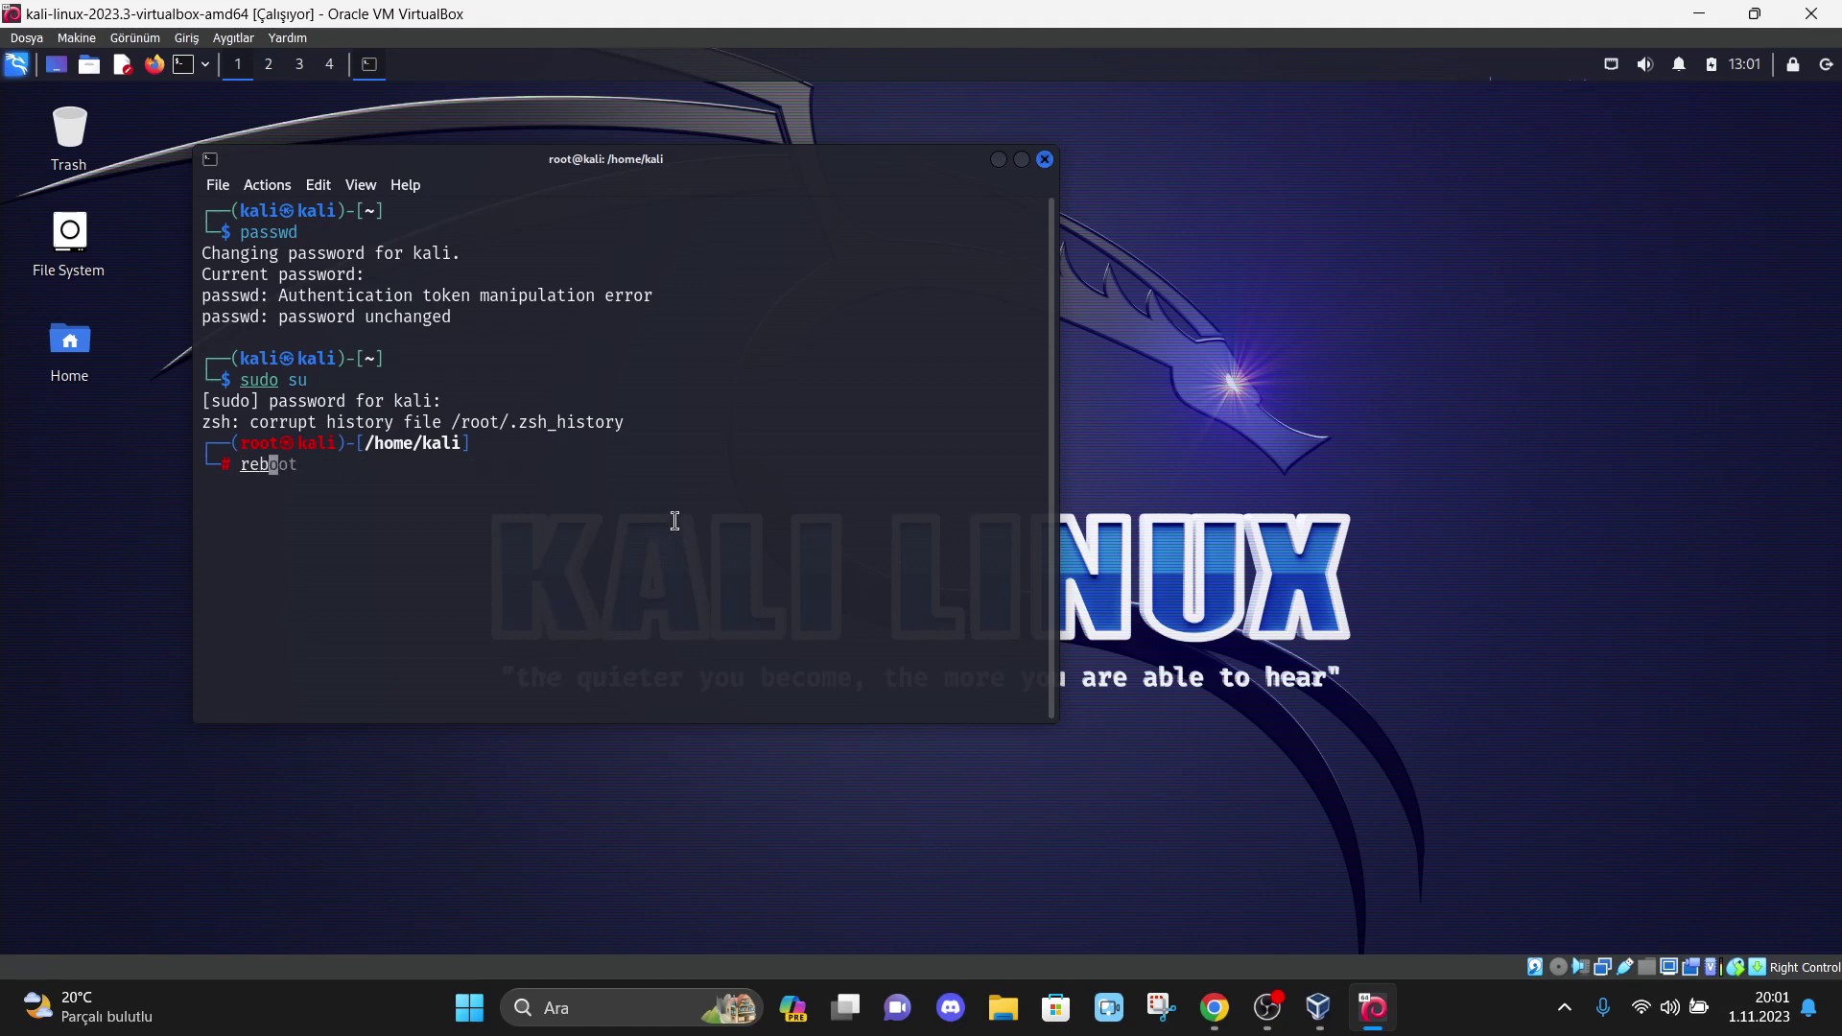